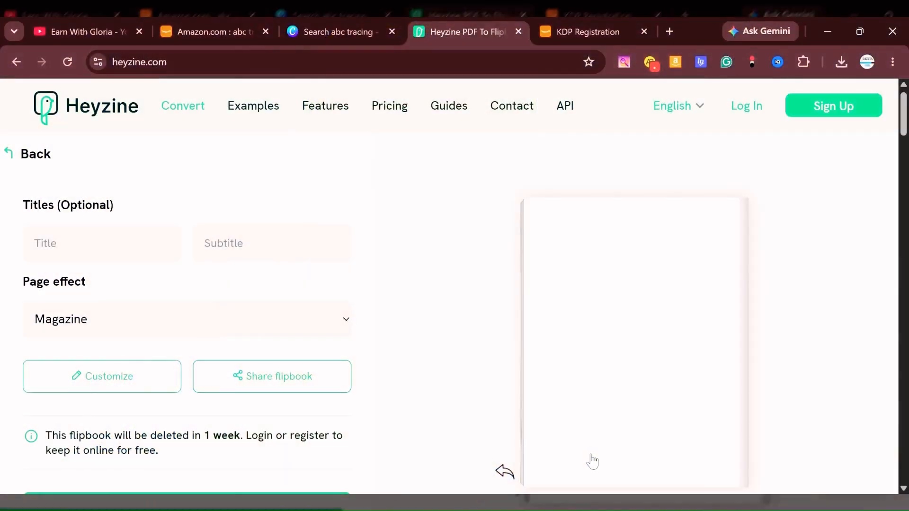
Page backward through the ABC tracing flipbook preview from the back cover to the "This book Belongs To" page.
left_click(502, 470)
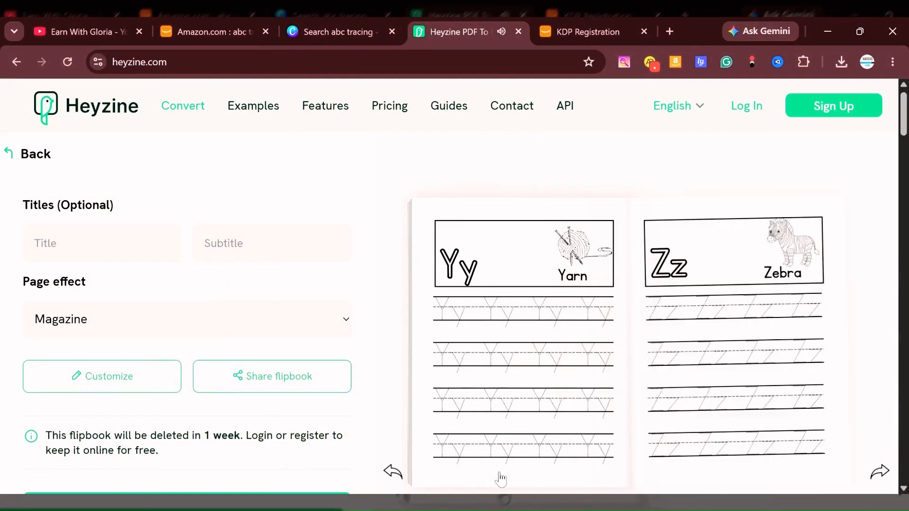
left_click(393, 472)
left_click(393, 473)
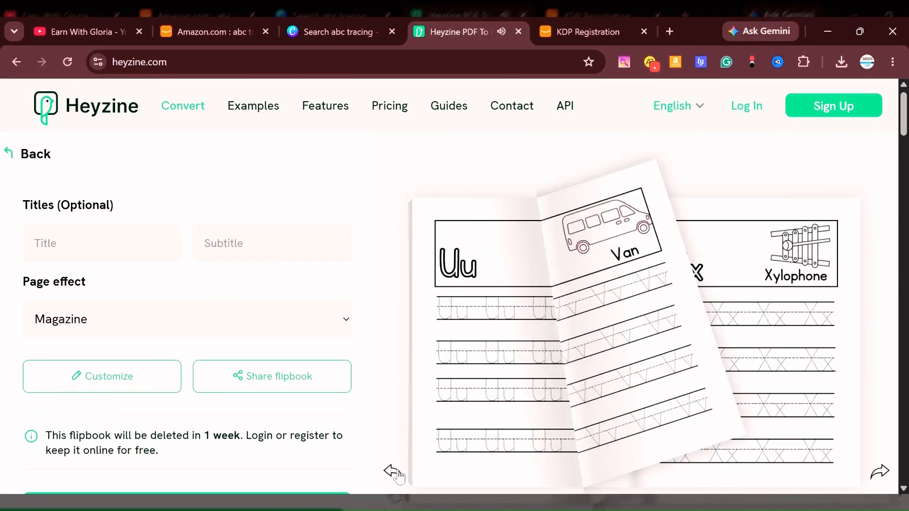
left_click(394, 472)
left_click(393, 472)
left_click(392, 472)
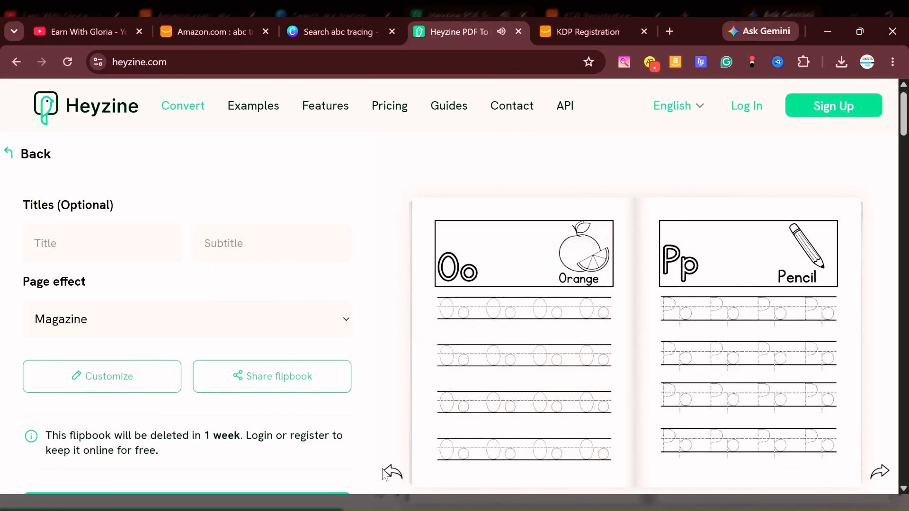
left_click(394, 474)
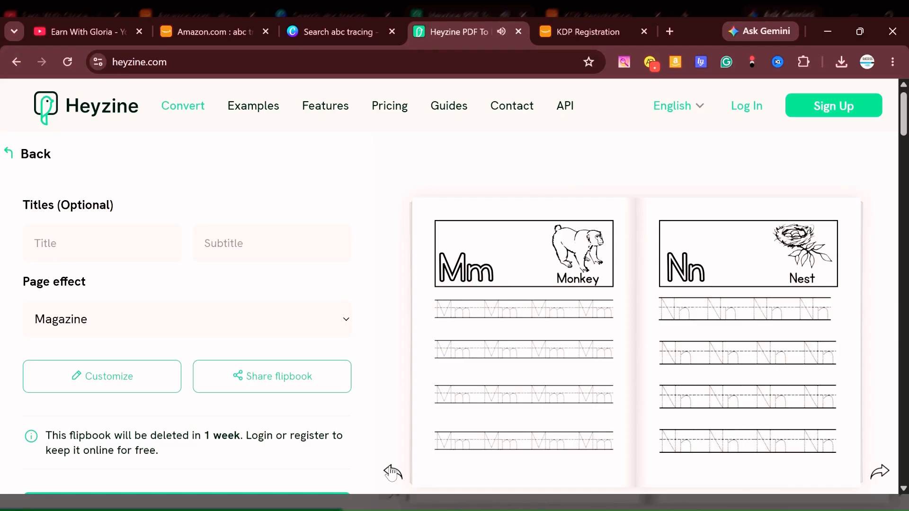
left_click(392, 472)
left_click(393, 472)
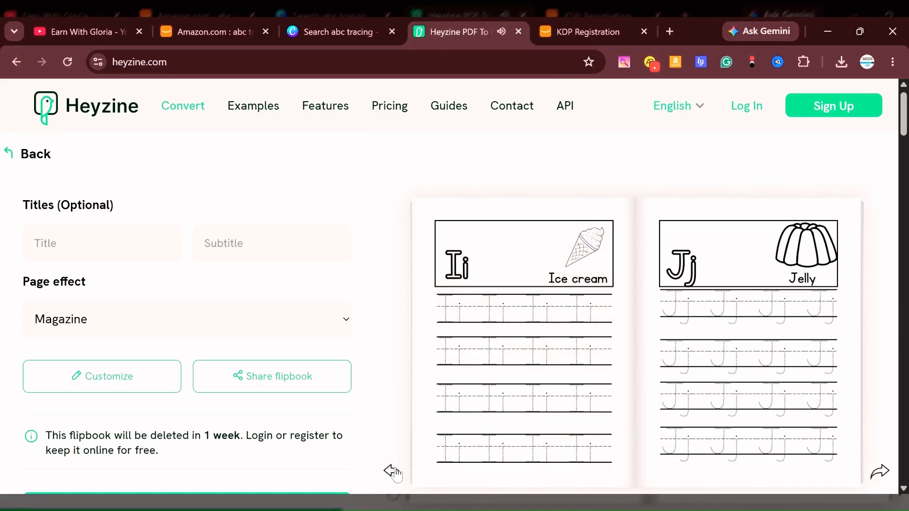
left_click(393, 472)
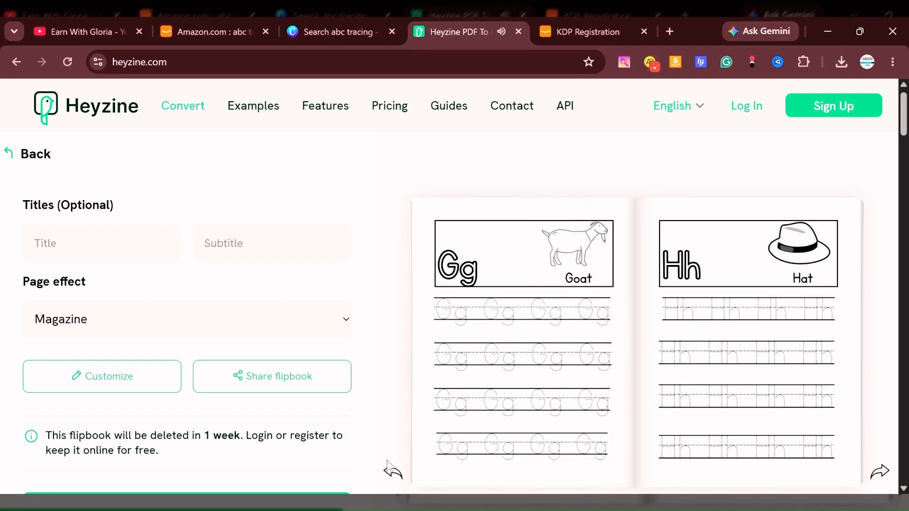
left_click(392, 473)
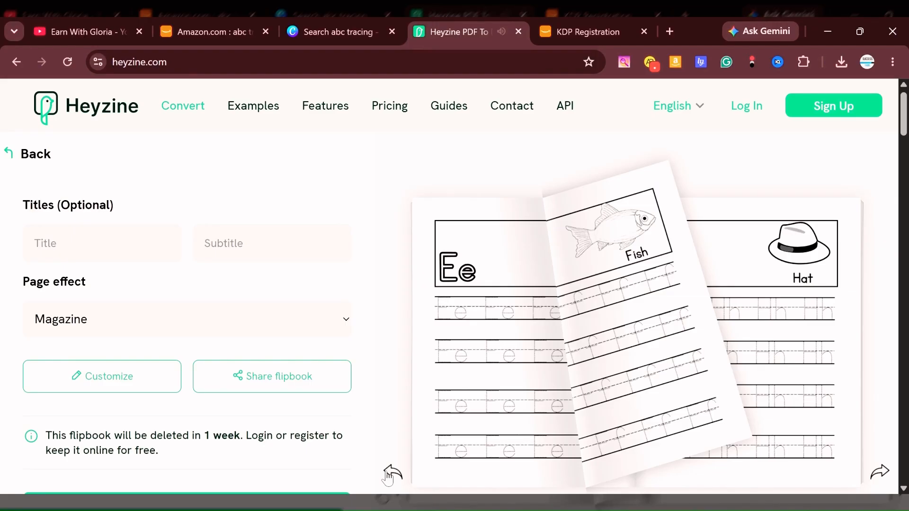
left_click(388, 475)
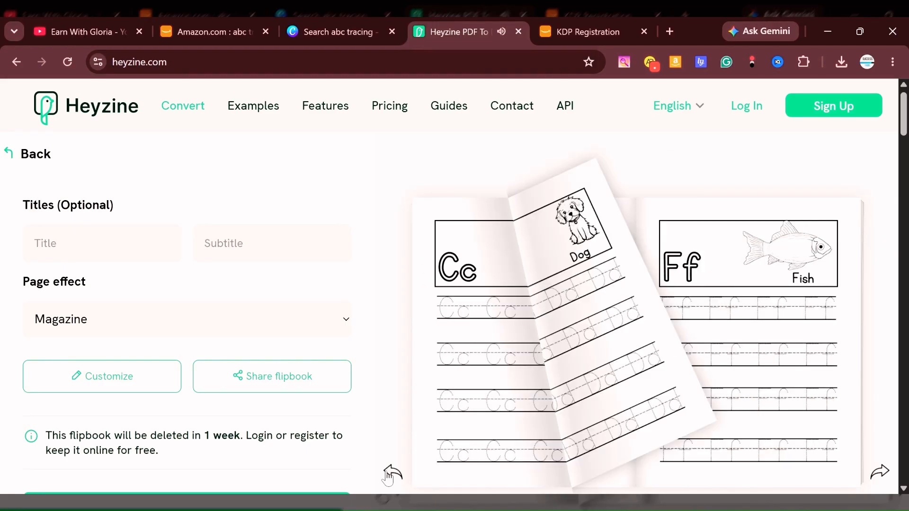
left_click(388, 475)
left_click(389, 475)
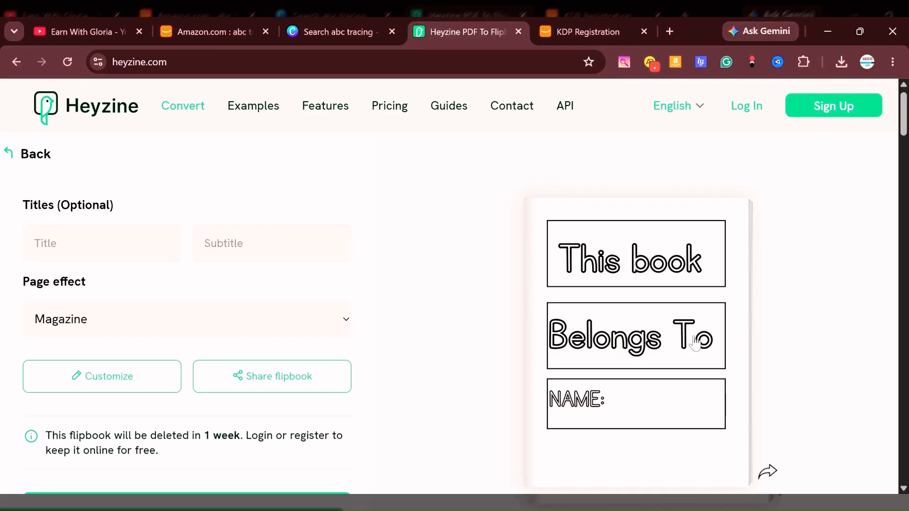
Switch to the Amazon results for "abc tracing books for kids ages 3-5" and review the first listing from the beginning of the results.
left_click(185, 32)
scroll(601, 260, "up", 5)
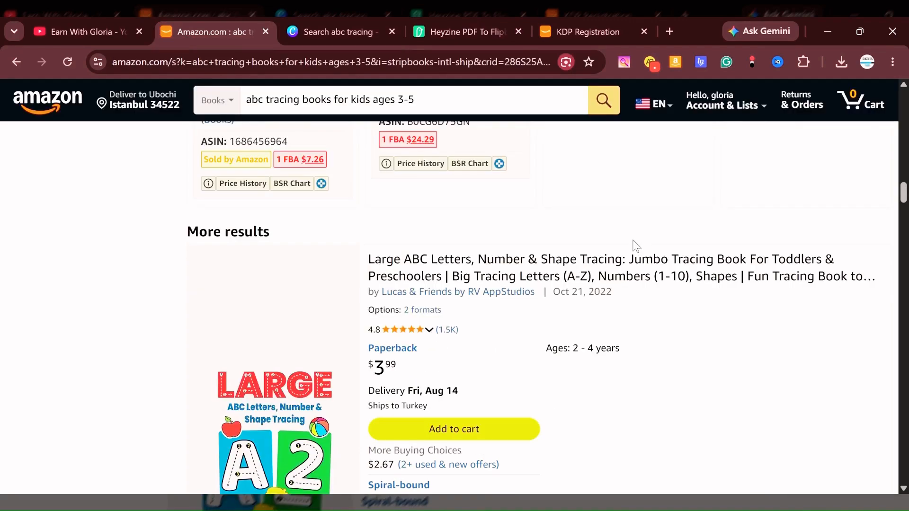
scroll(634, 247, "up", 5)
scroll(633, 251, "up", 1)
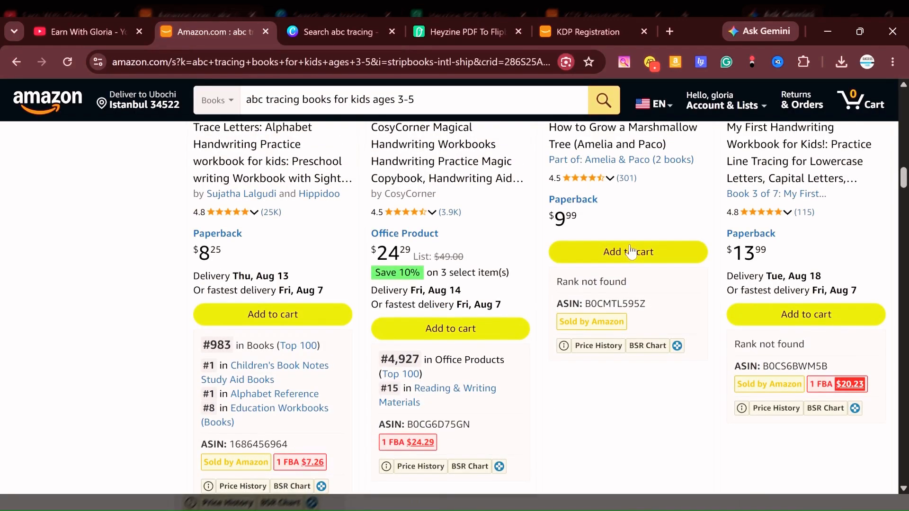
scroll(632, 250, "up", 5)
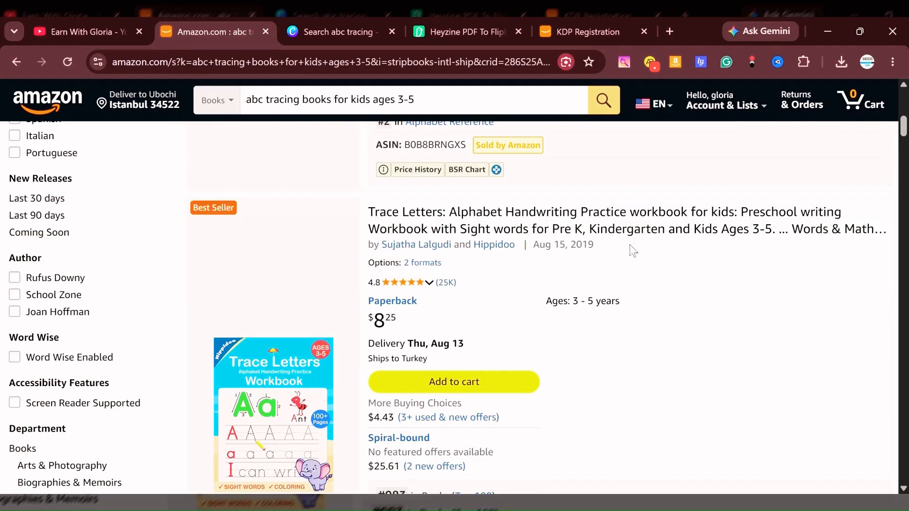
scroll(631, 279, "up", 10)
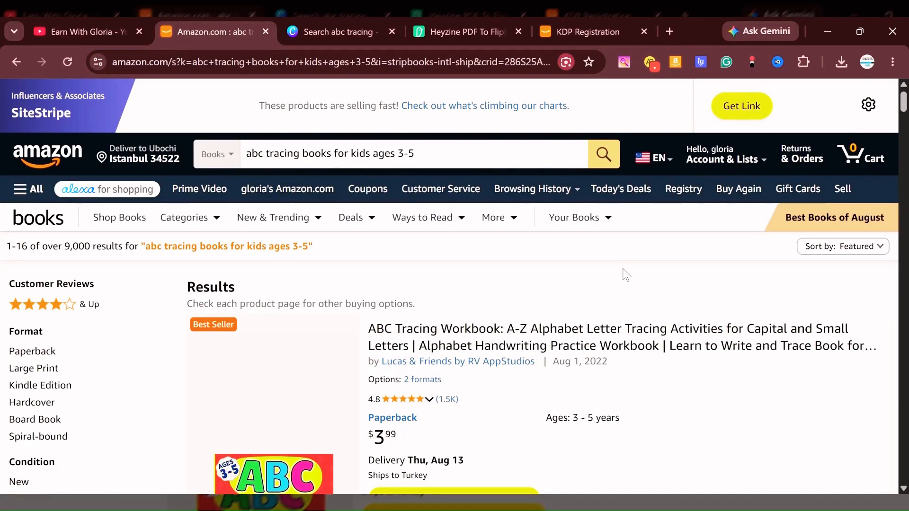
scroll(626, 270, "down", 5)
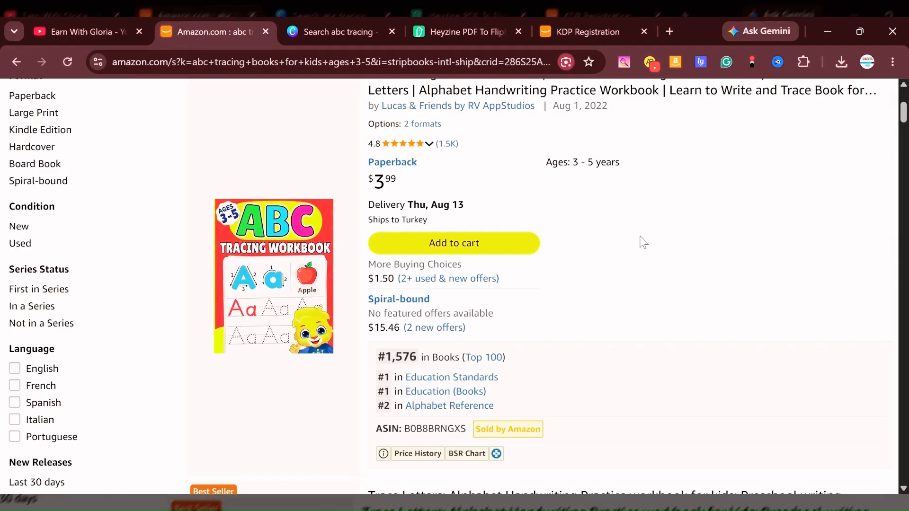
Switch to the Kindle Direct Publishing registration page and look over its account creation form.
left_click(571, 27)
scroll(516, 374, "up", 3)
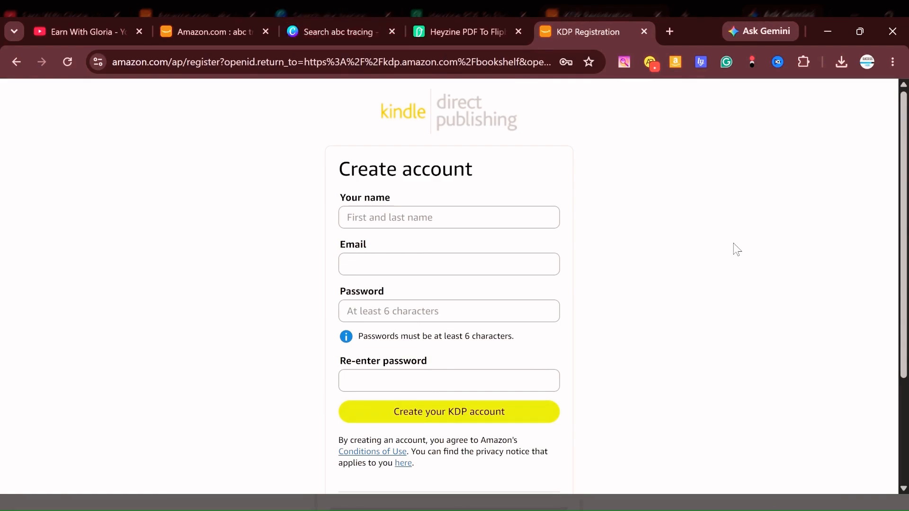
Return to the Amazon results and examine the ABC Tracing Workbook listing, including its sales rank and product details.
left_click(219, 20)
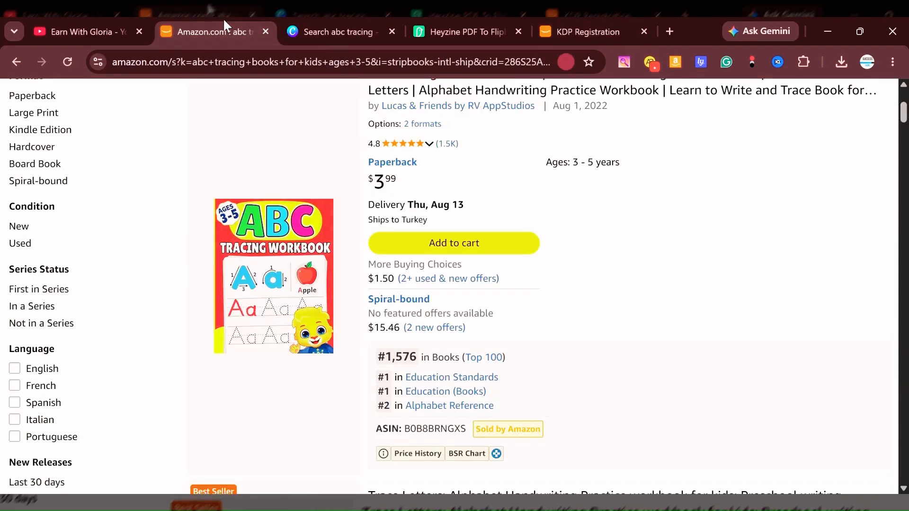
scroll(426, 267, "up", 3)
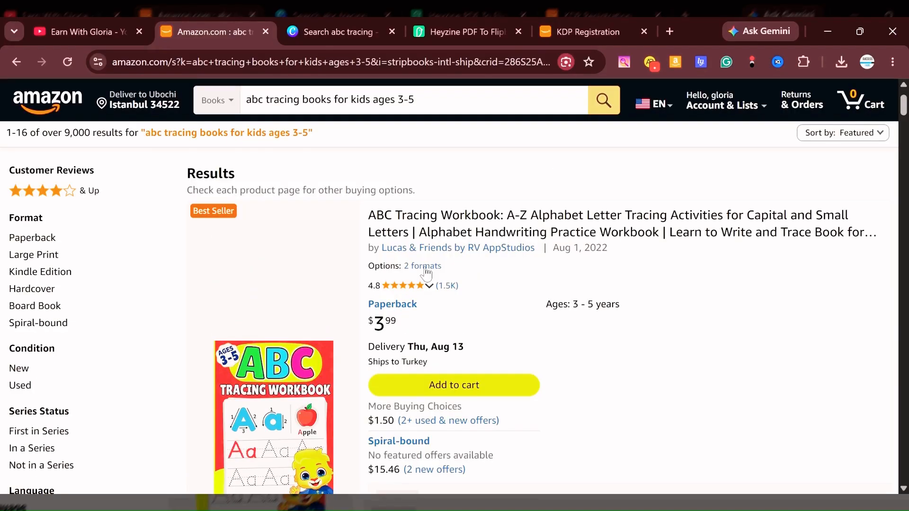
scroll(425, 268, "up", 2)
scroll(425, 268, "down", 2)
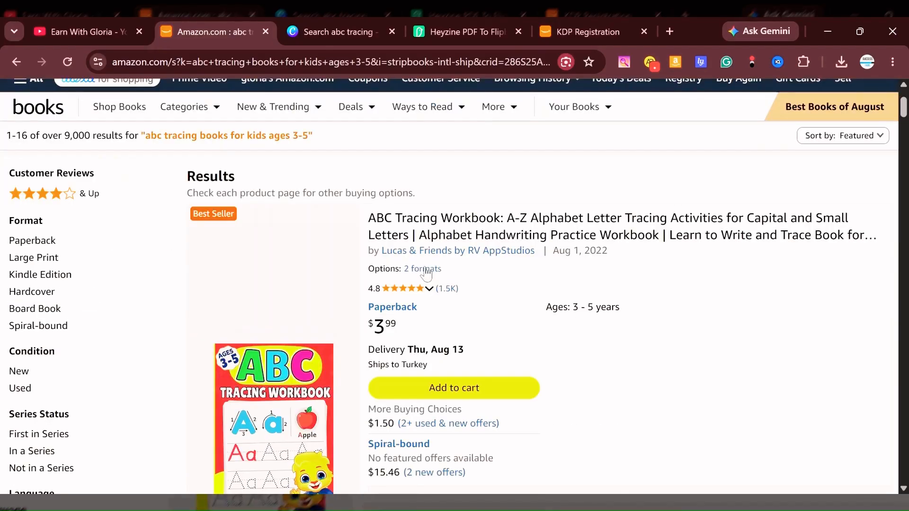
scroll(426, 274, "down", 3)
scroll(426, 242, "up", 3)
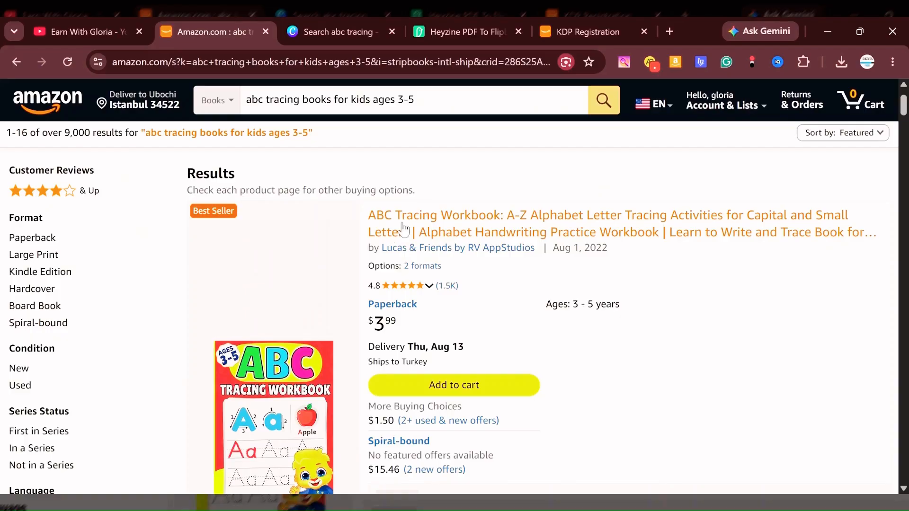
scroll(602, 285, "down", 1)
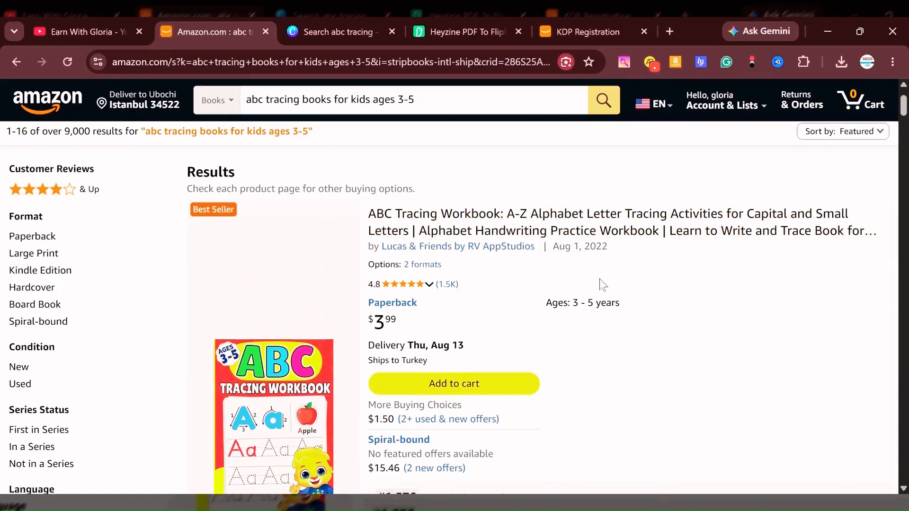
scroll(602, 285, "down", 5)
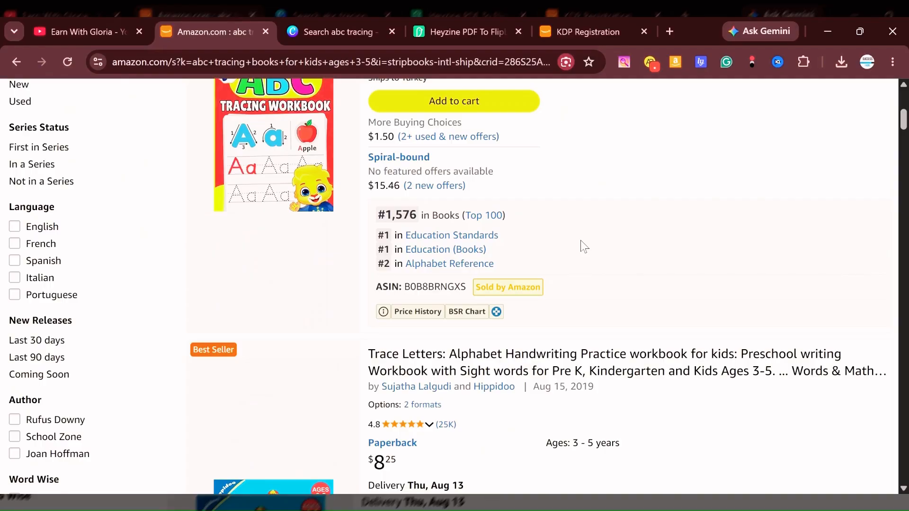
mouse_move(296, 211)
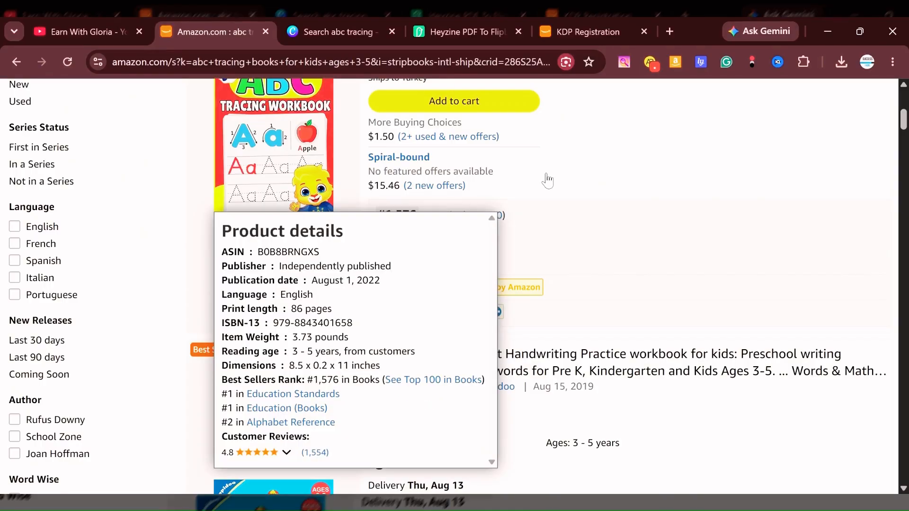
mouse_move(291, 159)
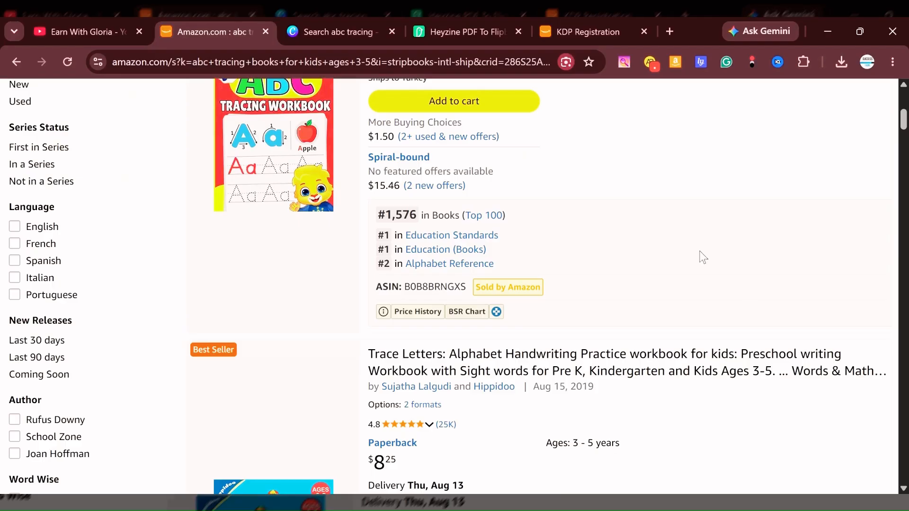
Examine the Trace Letters workbook and the Trace and Write Jumbo workbook listings, including their covers, prices and sales ranks.
scroll(703, 258, "down", 1)
scroll(703, 258, "down", 4)
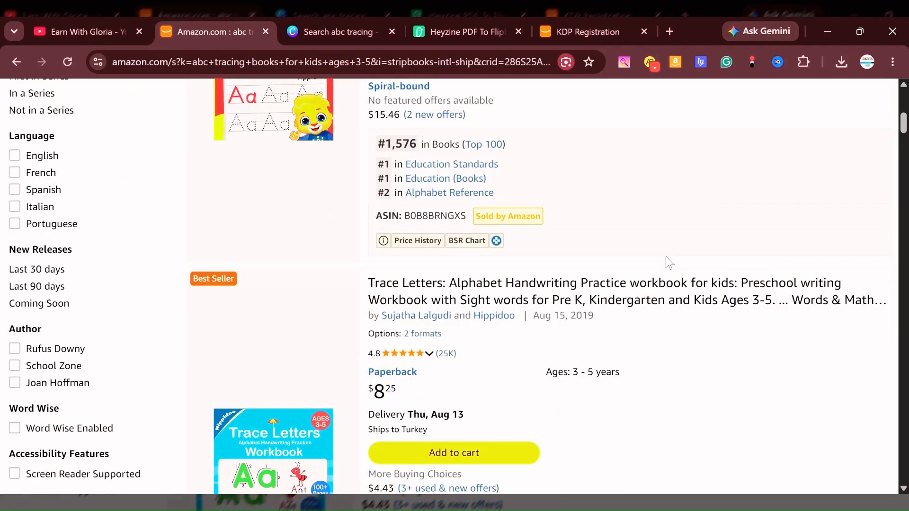
scroll(436, 313, "down", 3)
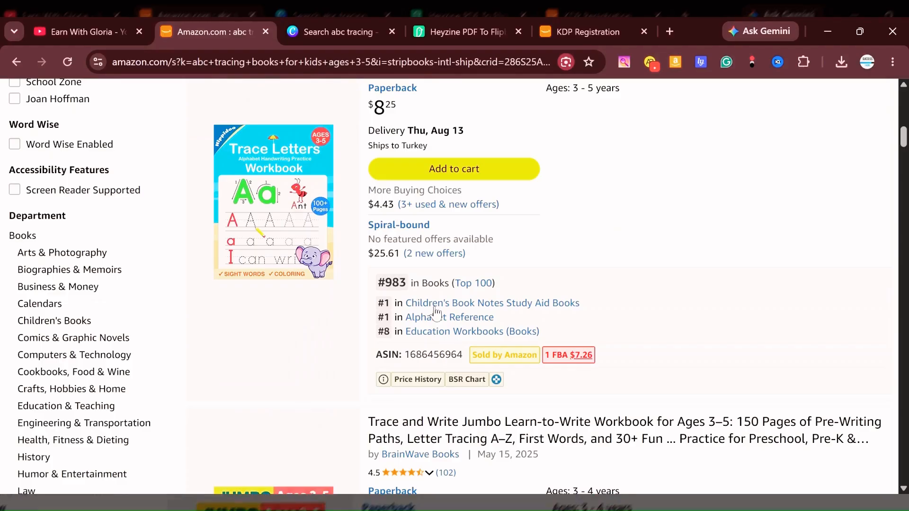
scroll(427, 282, "down", 4)
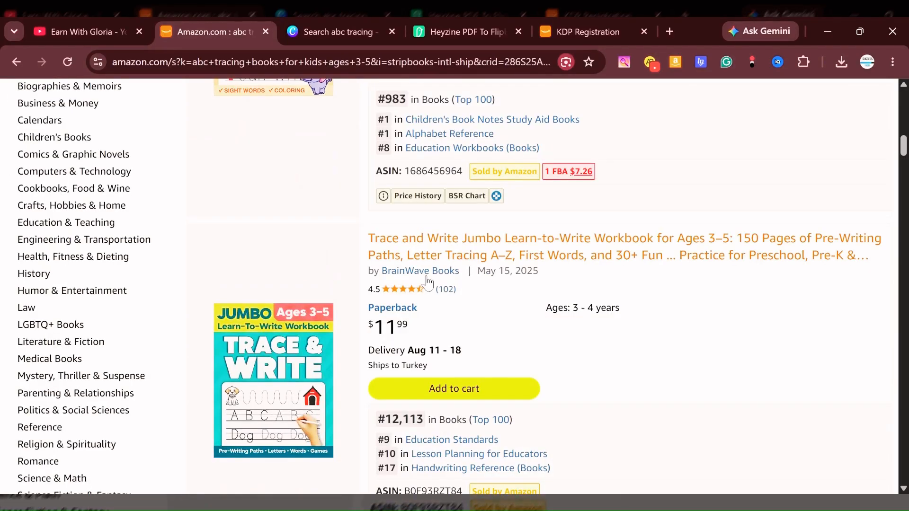
scroll(428, 283, "down", 4)
mouse_move(255, 210)
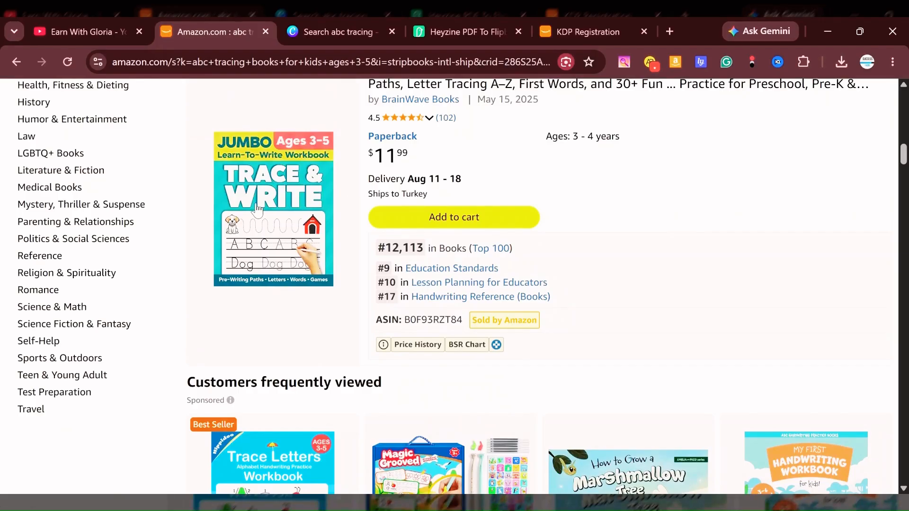
mouse_move(277, 198)
Browse the frequently viewed books and further tracing workbook results, comparing their covers, prices, reviews and sales ranks.
scroll(356, 297, "down", 3)
scroll(357, 298, "down", 4)
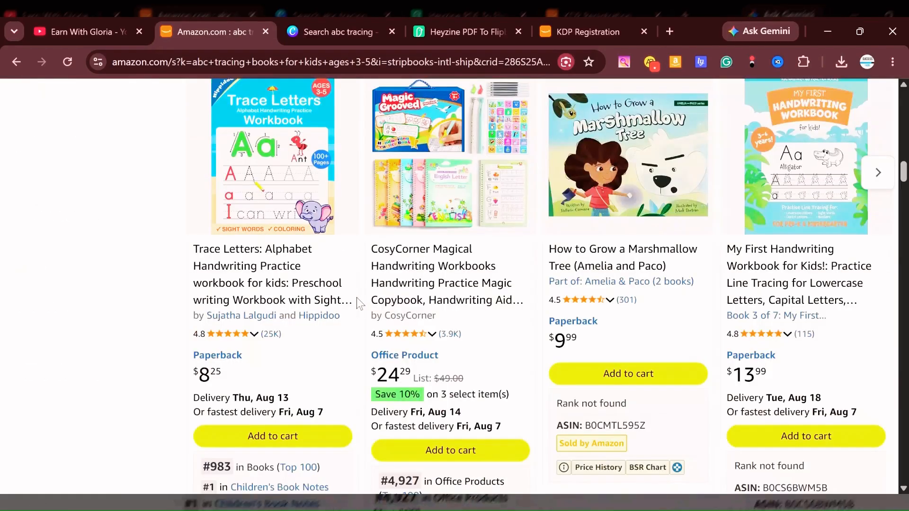
scroll(357, 297, "down", 4)
scroll(356, 298, "down", 3)
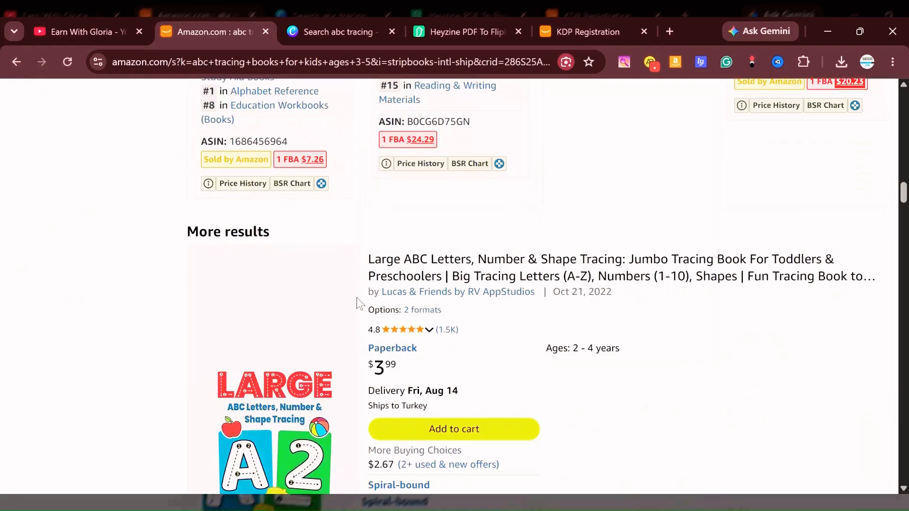
scroll(357, 297, "down", 3)
scroll(357, 297, "down", 3)
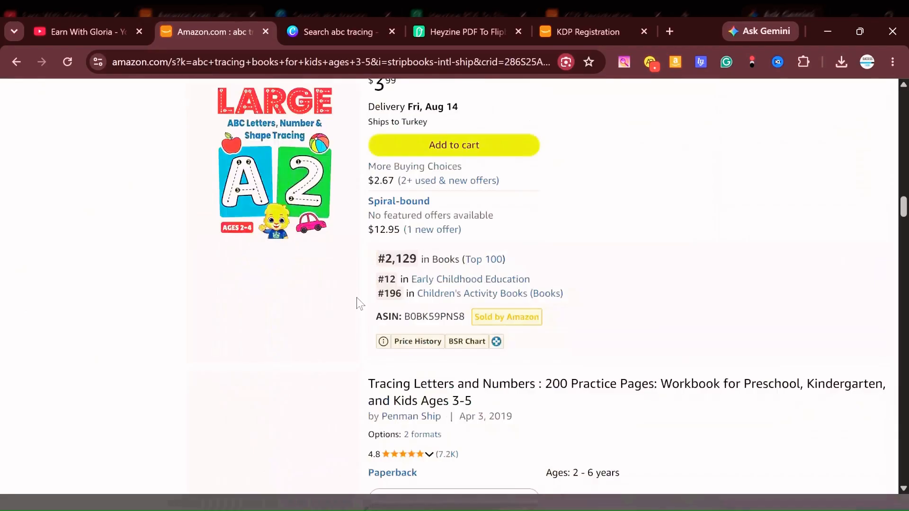
scroll(356, 297, "down", 1)
scroll(356, 297, "down", 5)
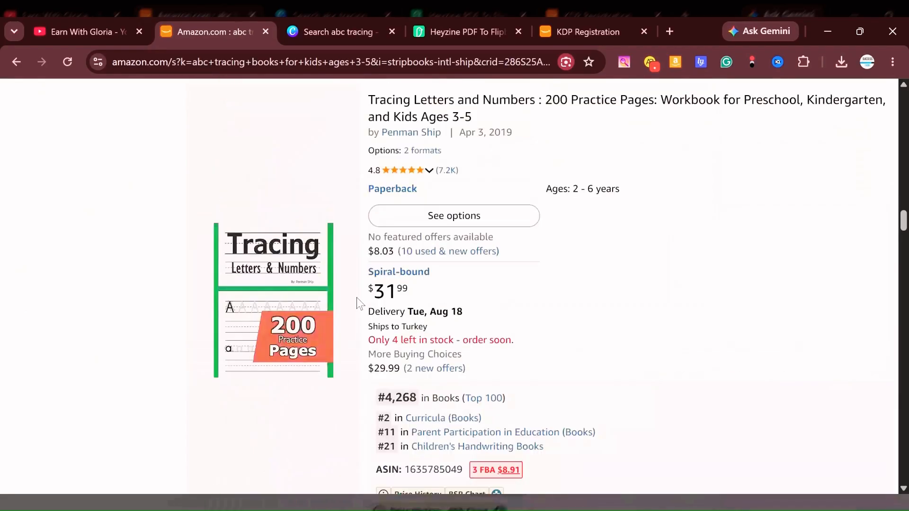
scroll(356, 297, "down", 7)
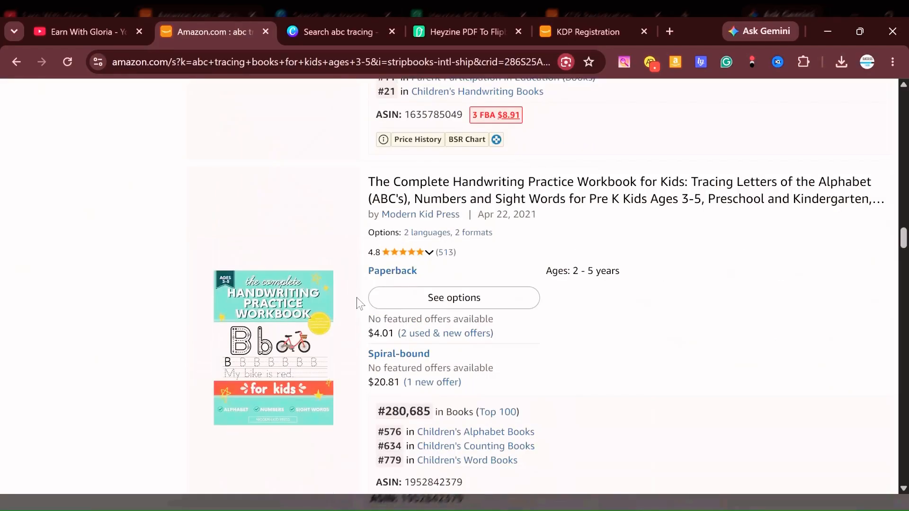
scroll(356, 297, "down", 3)
scroll(357, 297, "down", 4)
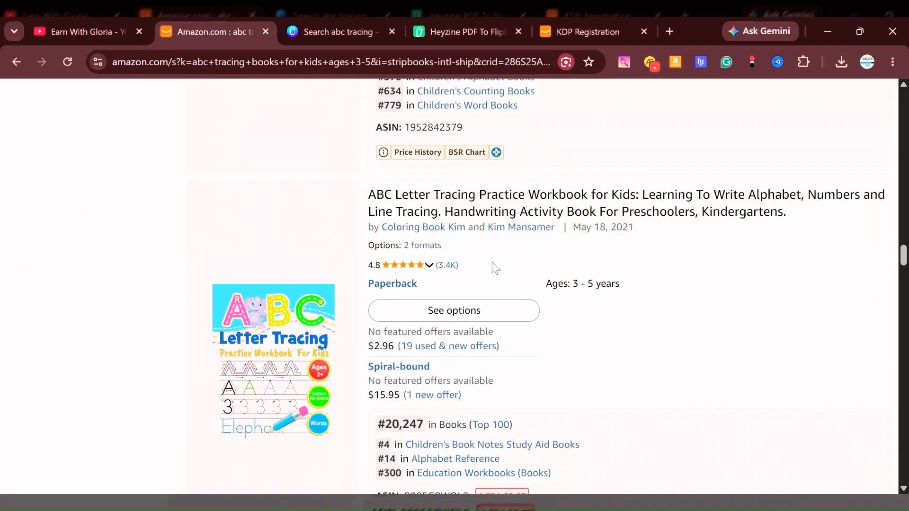
scroll(495, 267, "down", 7)
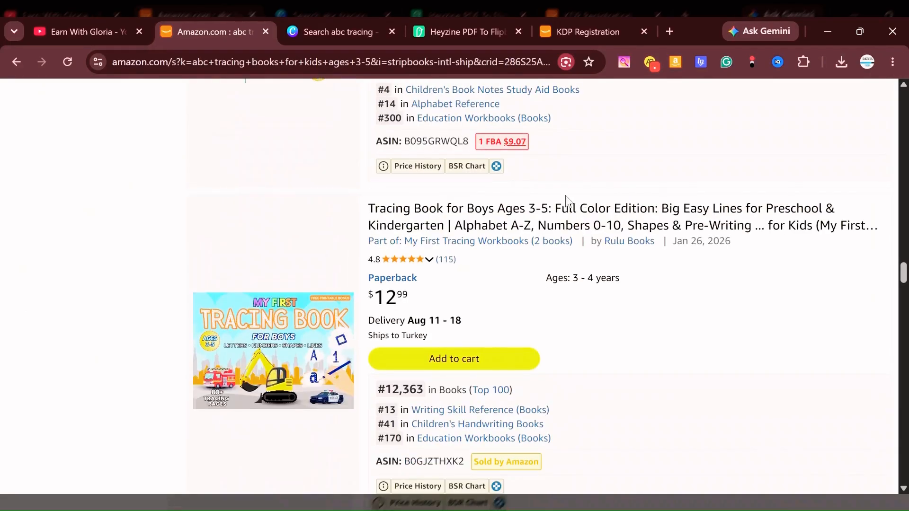
scroll(501, 315, "down", 4)
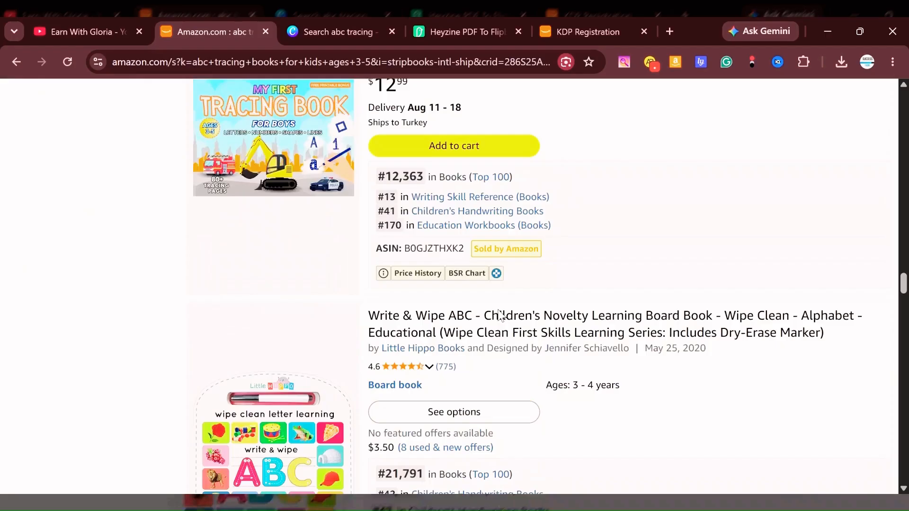
Skim the remaining tracing book results, then return to the ABC Tracing Workbook among the first results.
scroll(501, 316, "down", 3)
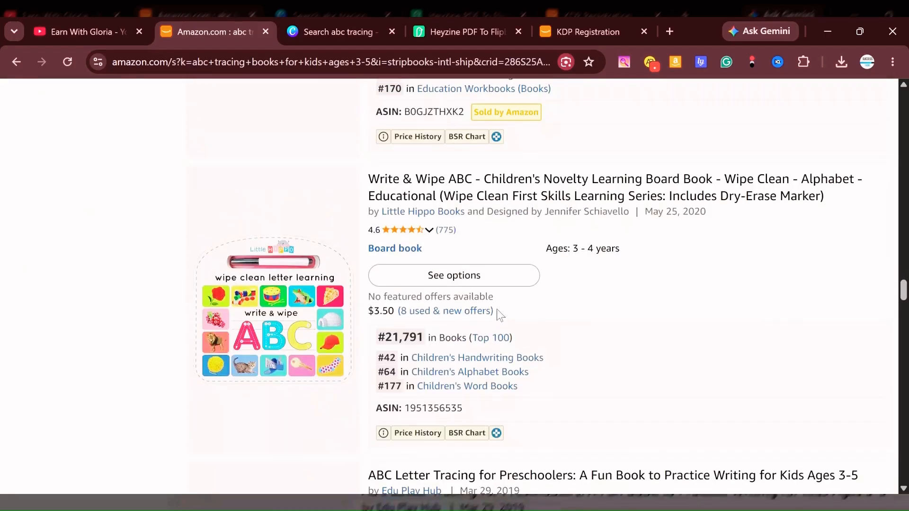
scroll(496, 308, "up", 15)
scroll(490, 308, "up", 6)
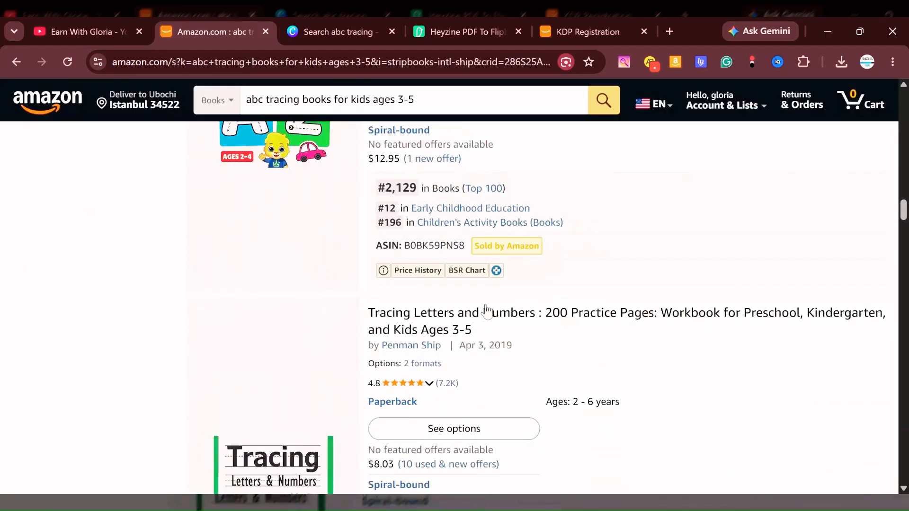
scroll(486, 310, "up", 5)
scroll(487, 297, "up", 6)
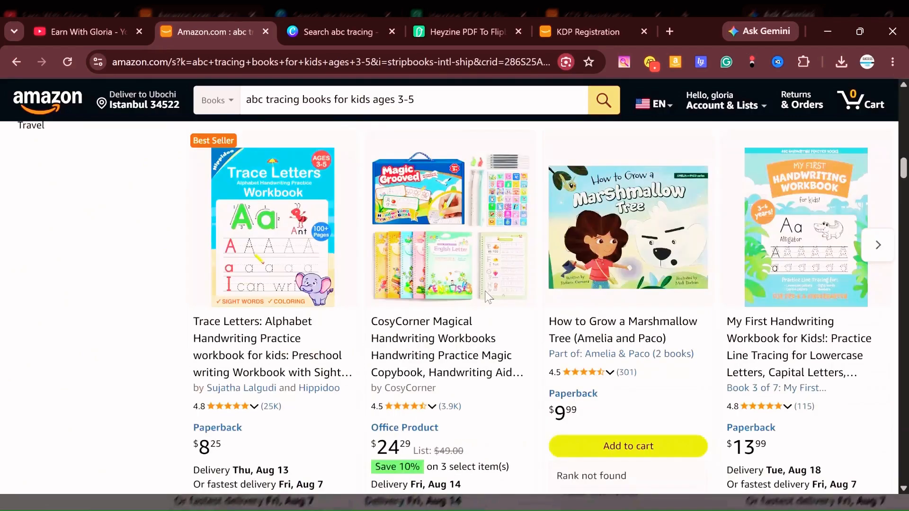
scroll(478, 294, "up", 7)
scroll(470, 290, "up", 6)
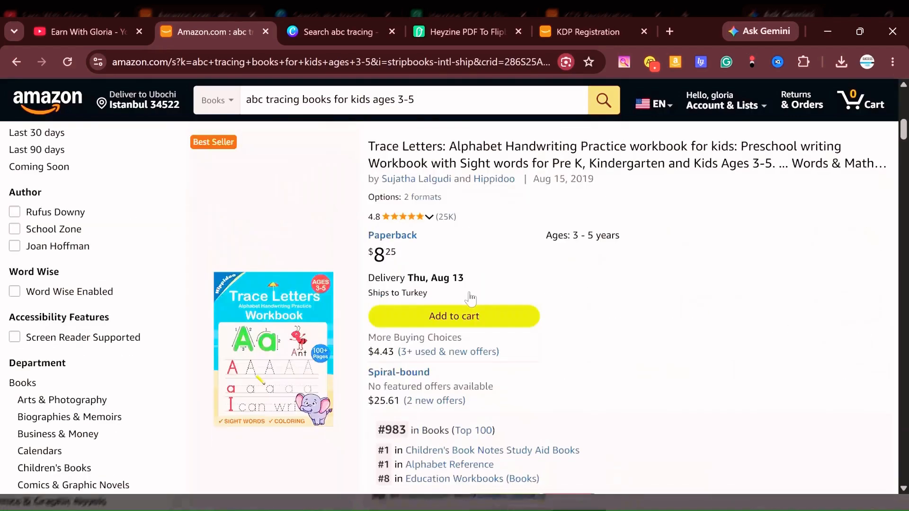
scroll(470, 298, "up", 7)
scroll(470, 296, "down", 1)
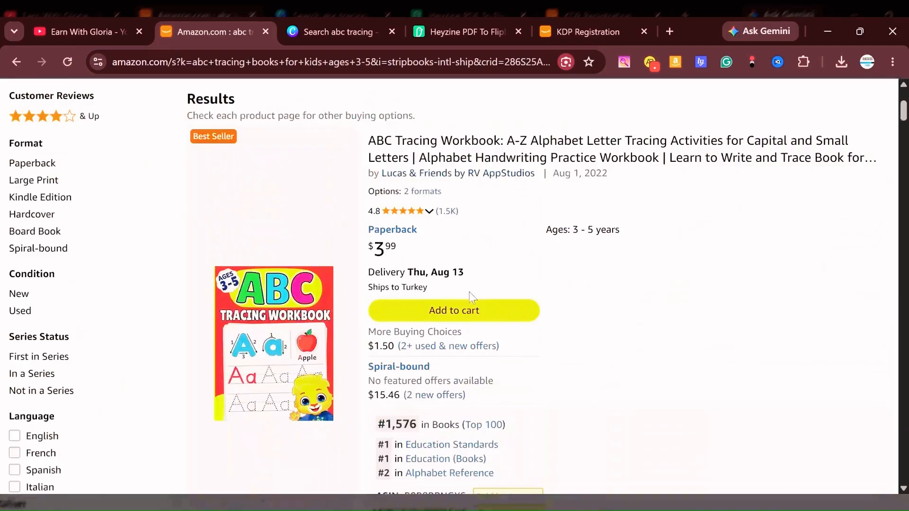
Open the ABC Tracing Workbook product page and review its title, description and the similar books customers also bought.
scroll(470, 291, "down", 2)
left_click(256, 194)
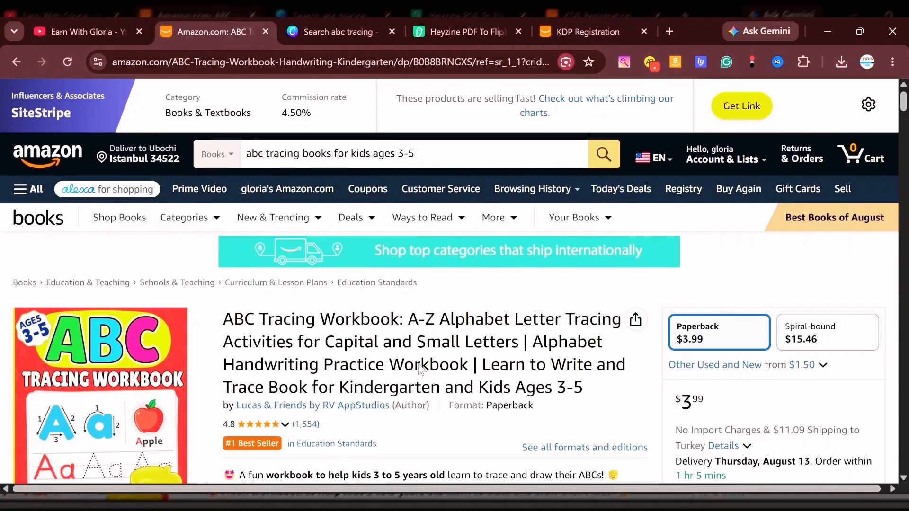
scroll(411, 249, "down", 8)
scroll(386, 260, "down", 1)
scroll(395, 341, "up", 5)
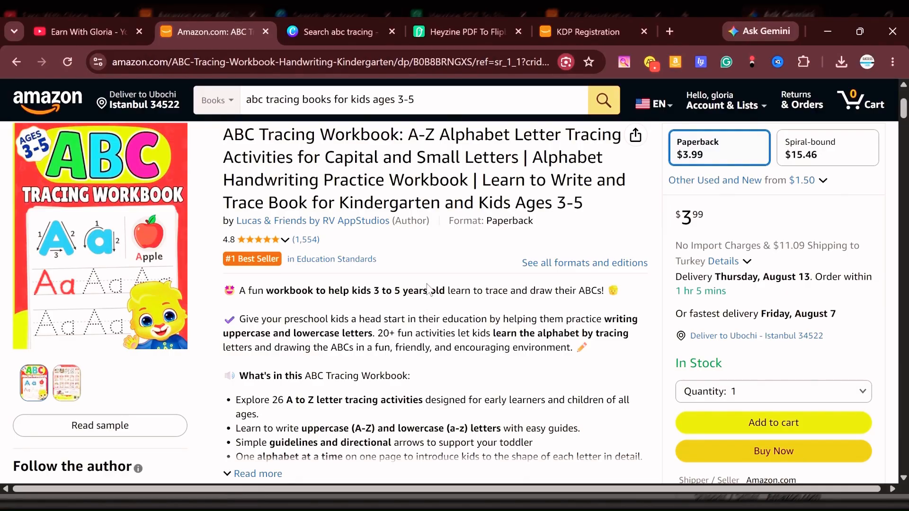
scroll(452, 318, "up", 4)
scroll(453, 318, "down", 6)
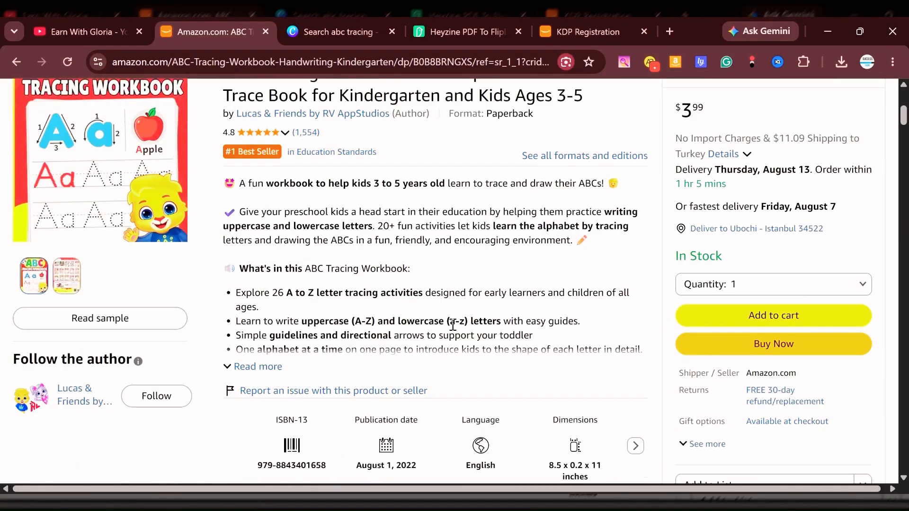
scroll(453, 325, "down", 15)
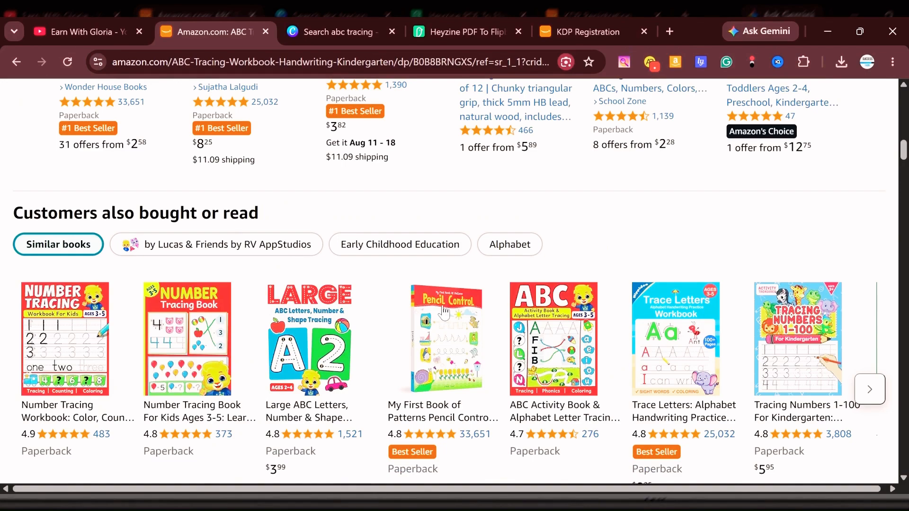
scroll(444, 311, "down", 3)
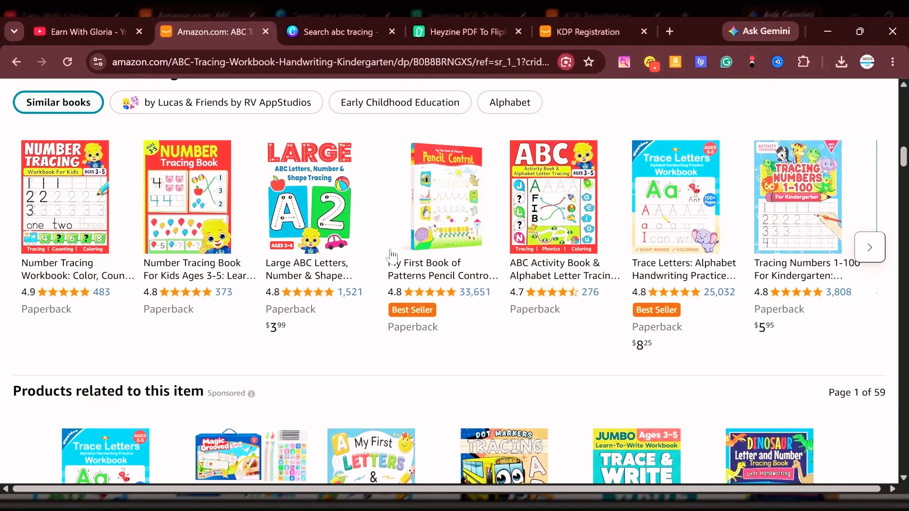
Examine the ABC Tracing Workbook's contents description and its book details, including the dimensions.
scroll(391, 256, "up", 15)
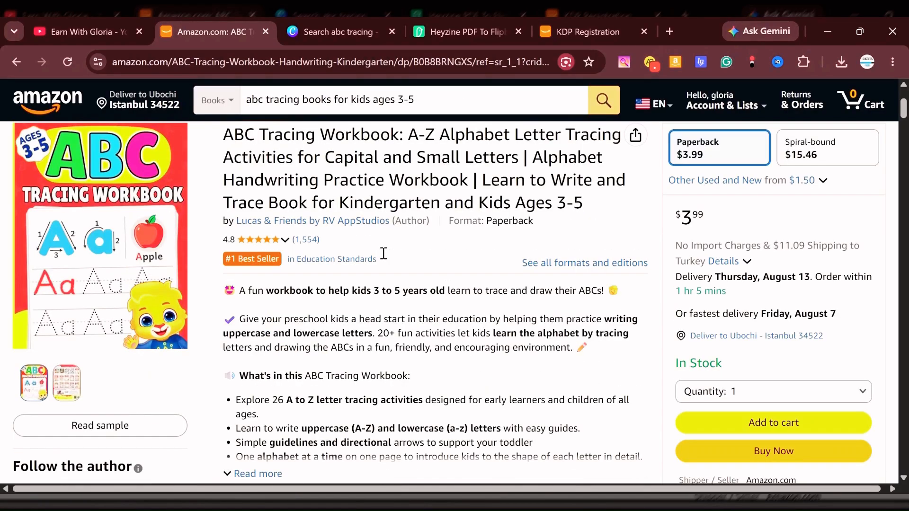
scroll(385, 256, "up", 4)
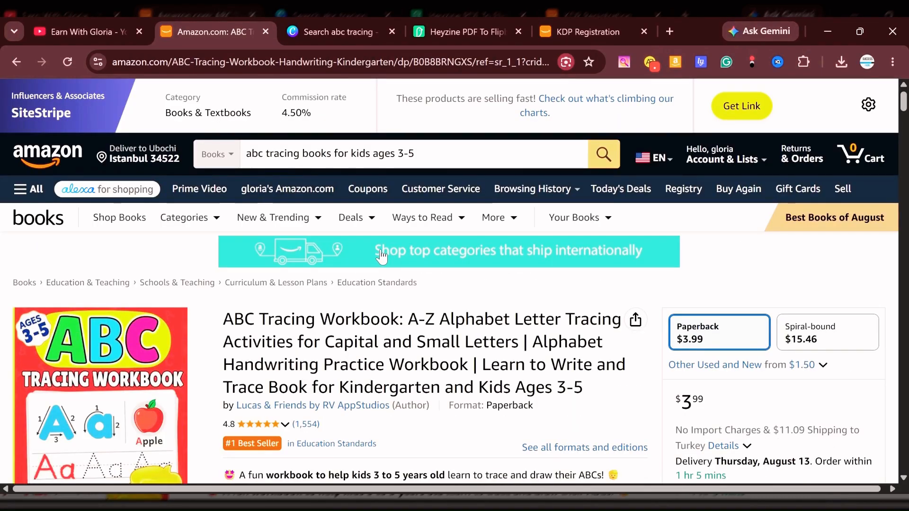
scroll(381, 360, "down", 4)
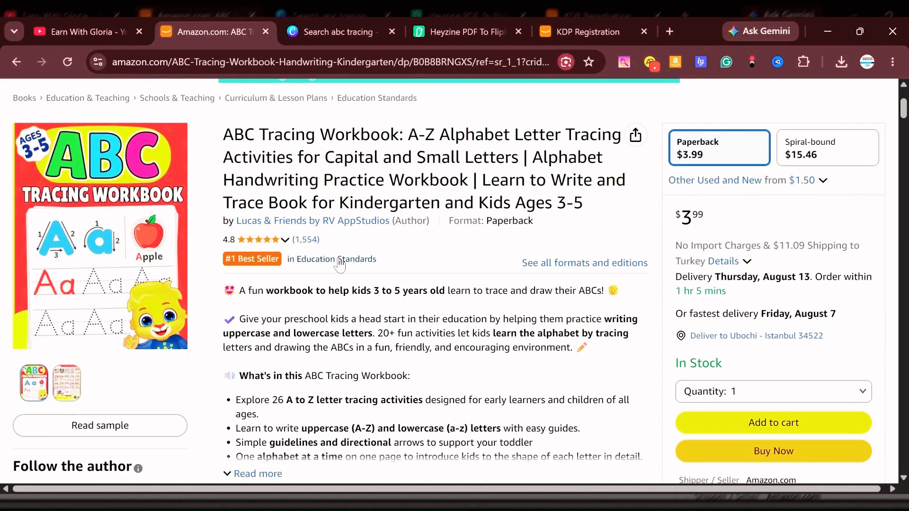
scroll(340, 265, "down", 3)
scroll(339, 264, "down", 2)
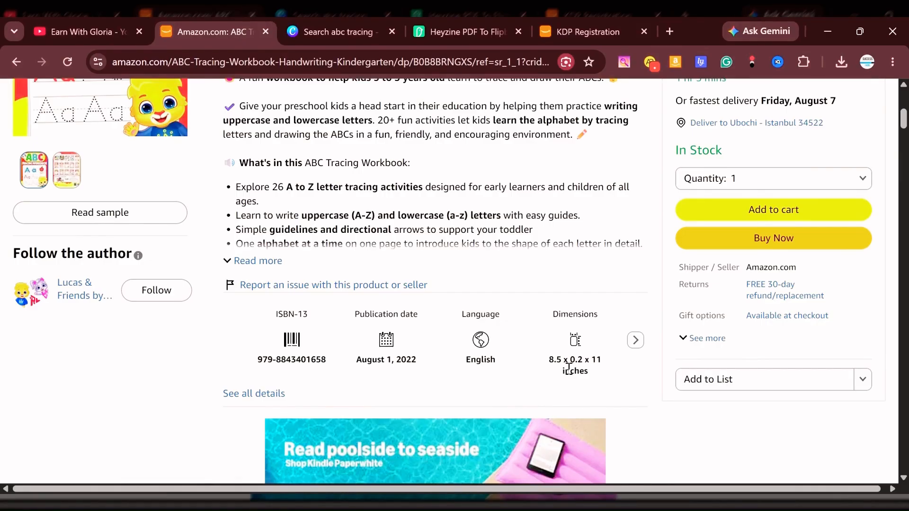
scroll(517, 339, "down", 2)
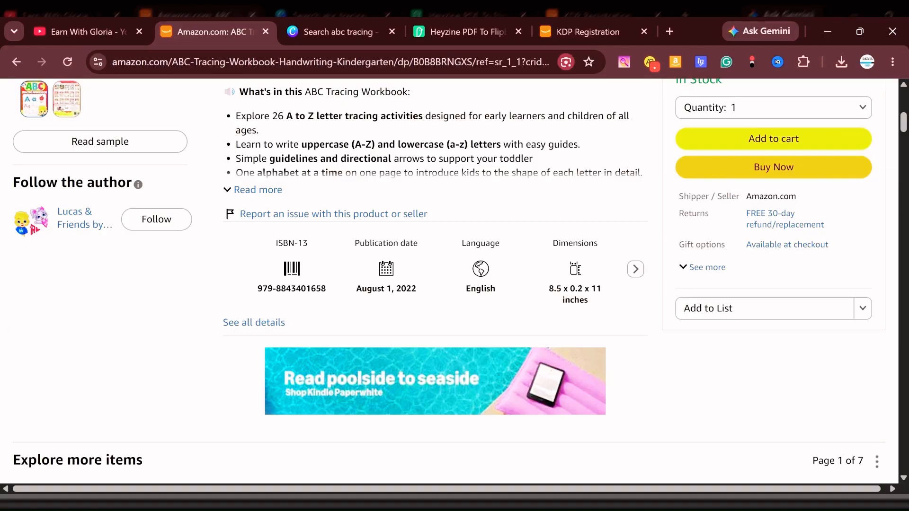
Browse the suggested and related books on the workbook's page, then return to its title and cover.
scroll(434, 249, "down", 6)
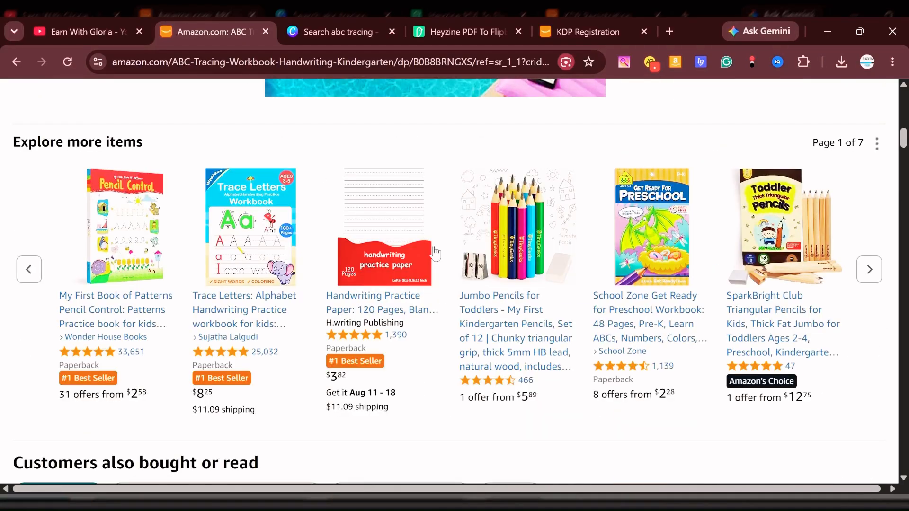
scroll(435, 253, "down", 9)
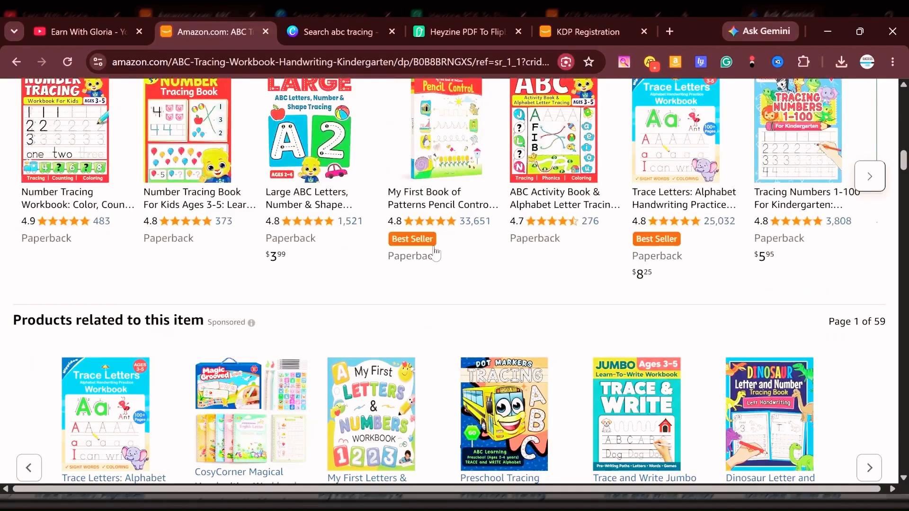
scroll(436, 253, "down", 2)
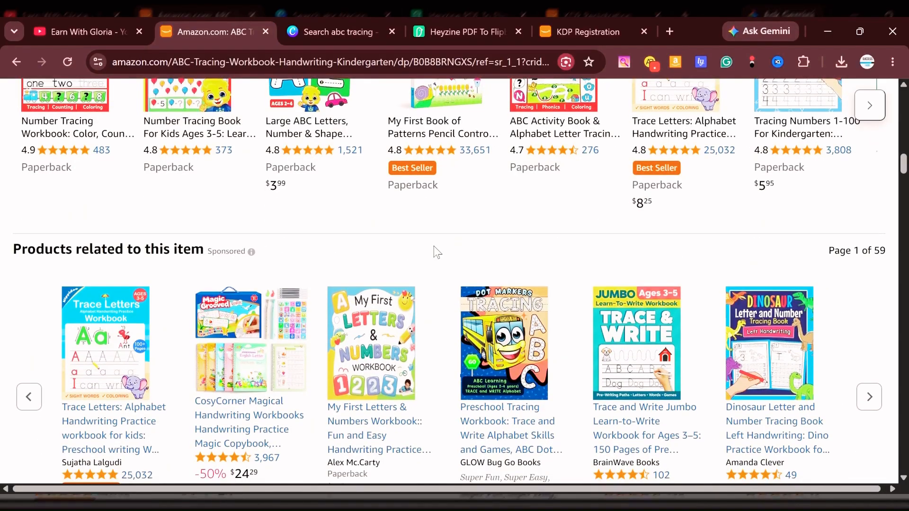
scroll(436, 253, "up", 4)
scroll(434, 253, "up", 15)
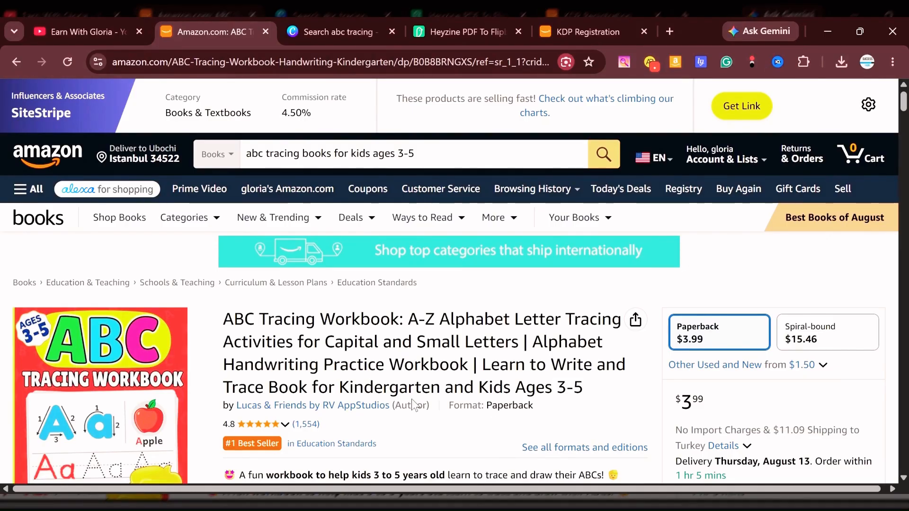
scroll(413, 402, "down", 2)
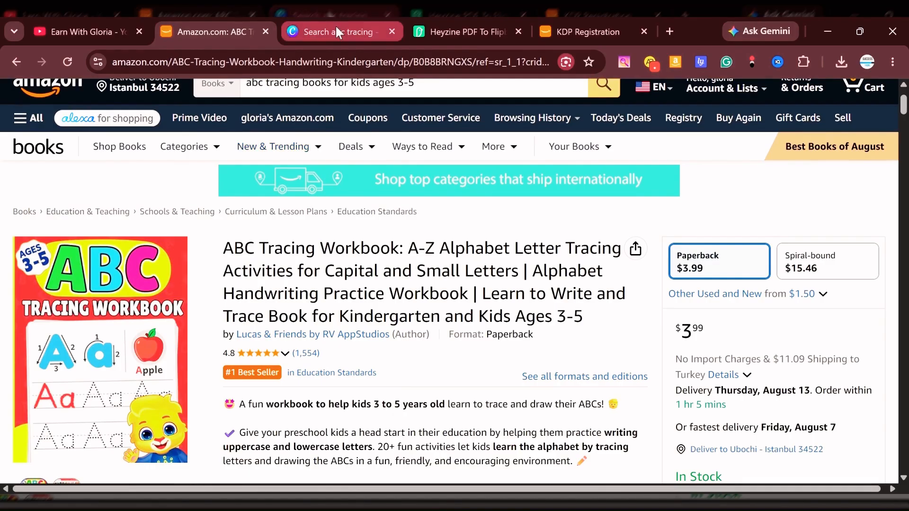
Switch to the Heyzine flipbook and page through the tracing book from the ownership page to letters Ee and Ff.
left_click(437, 30)
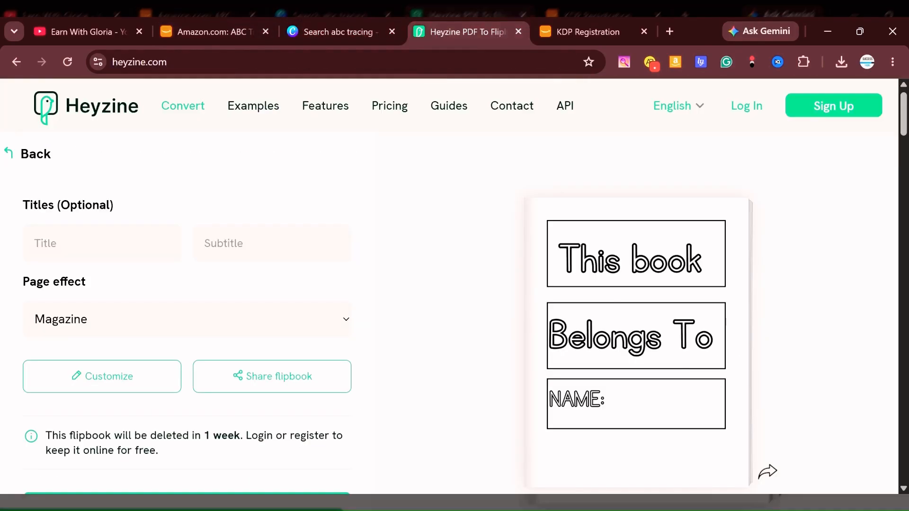
left_click(774, 478)
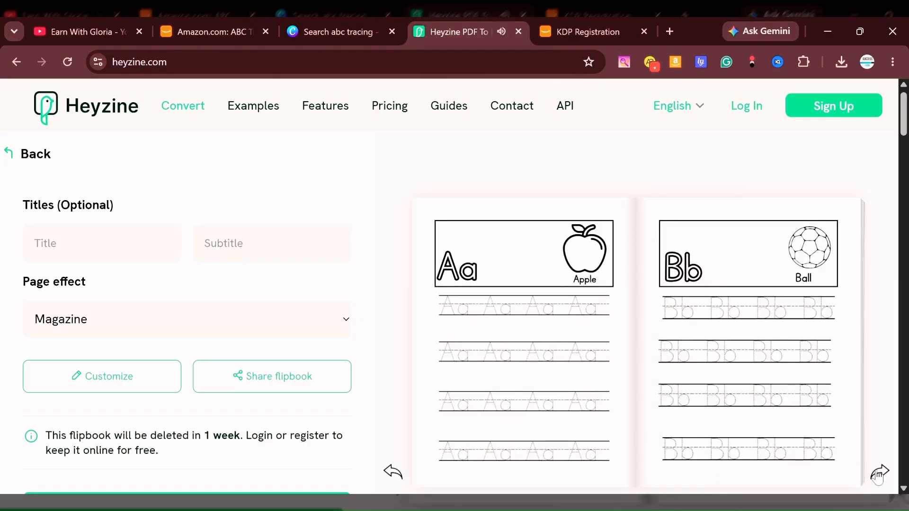
left_click(878, 475)
left_click(878, 475)
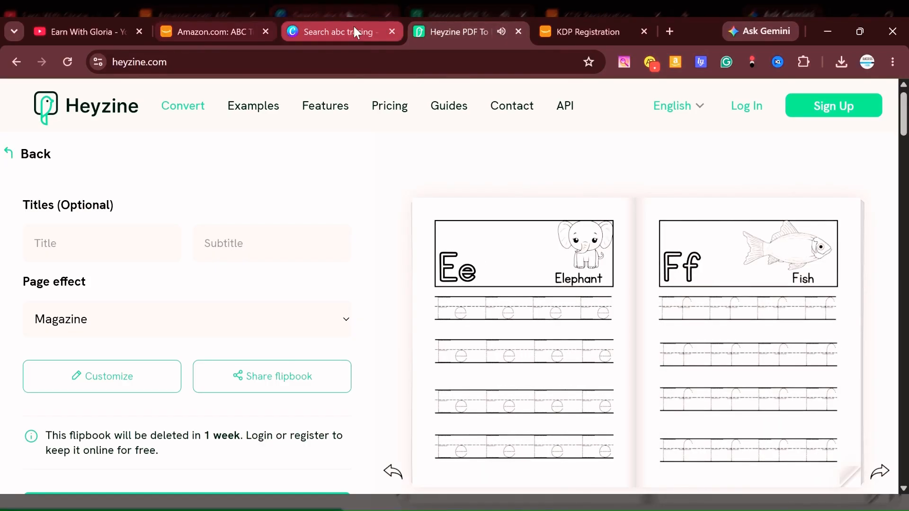
Switch to Canva and start a new custom-size design with a width of 8.5 in and a height of 11 in.
left_click(313, 33)
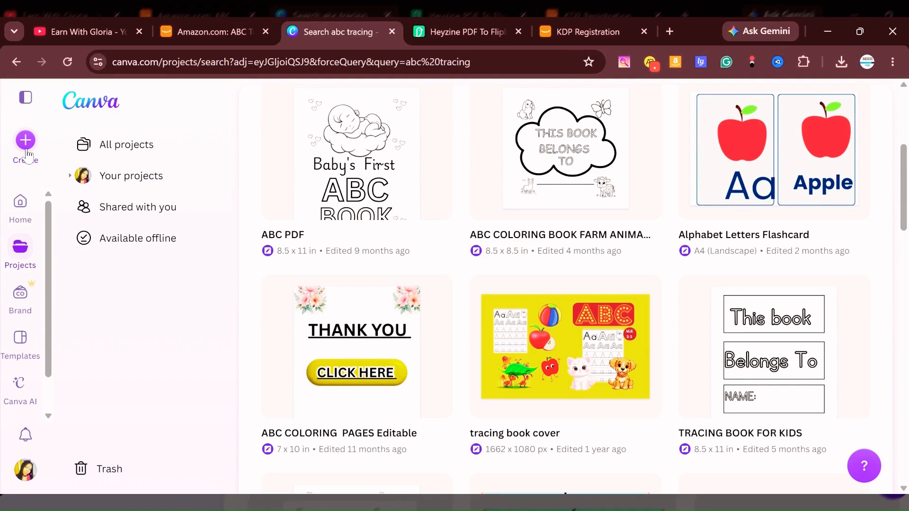
left_click(36, 141)
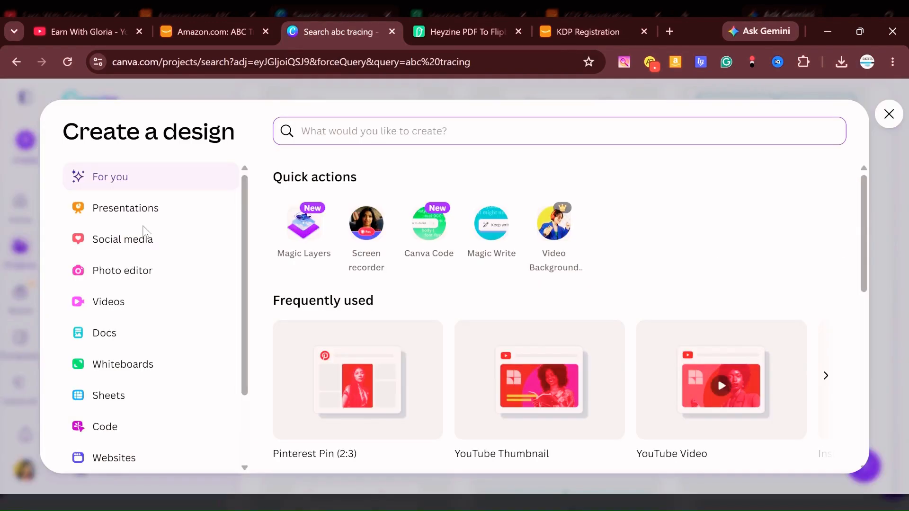
left_click(890, 114)
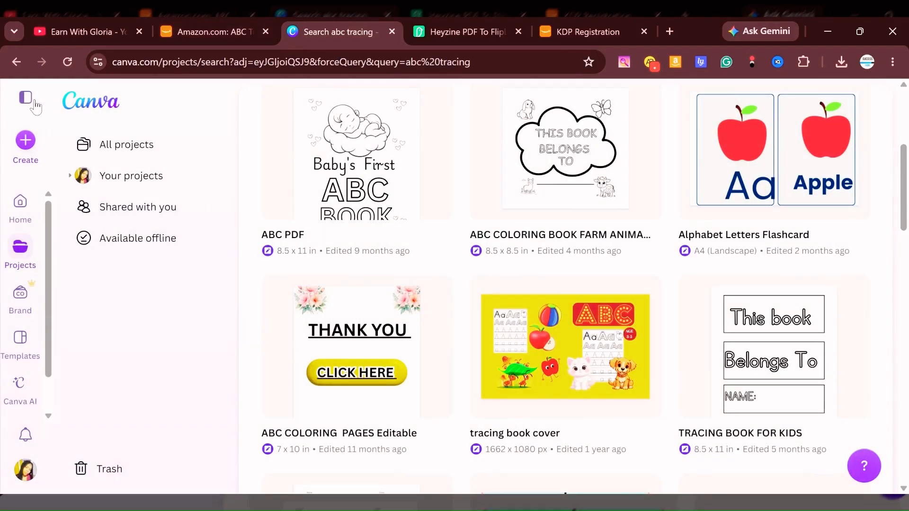
left_click(29, 142)
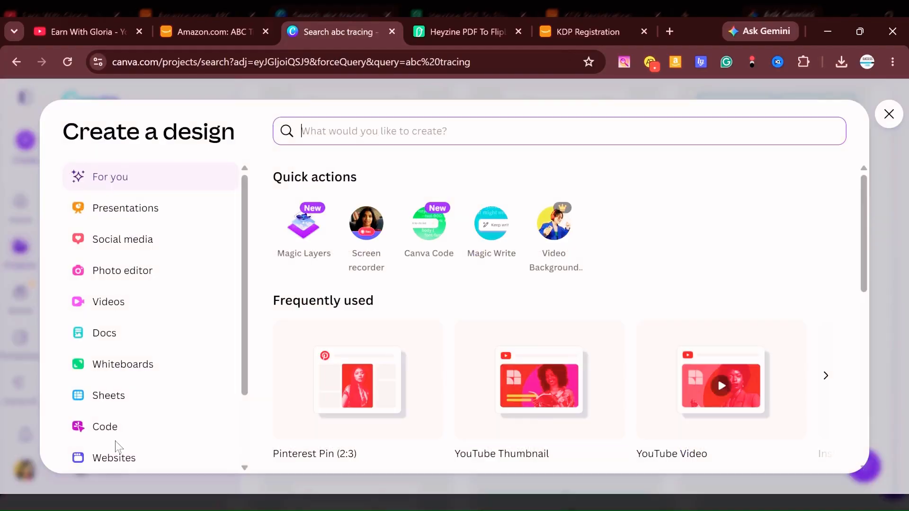
scroll(142, 251, "down", 2)
scroll(128, 256, "up", 2)
scroll(144, 334, "down", 2)
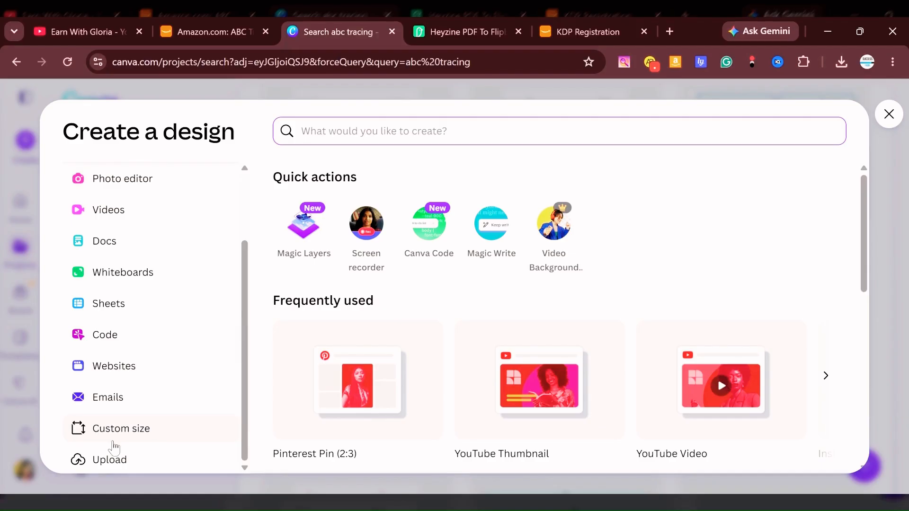
left_click(129, 430)
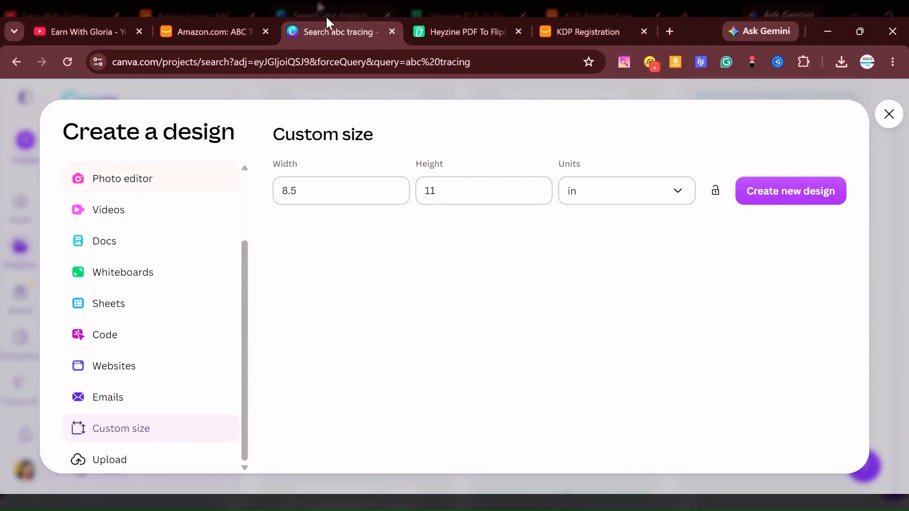
Check the workbook's dimensions on its Amazon page and create the blank 8.5 × 11 in design in Canva.
left_click(158, 37)
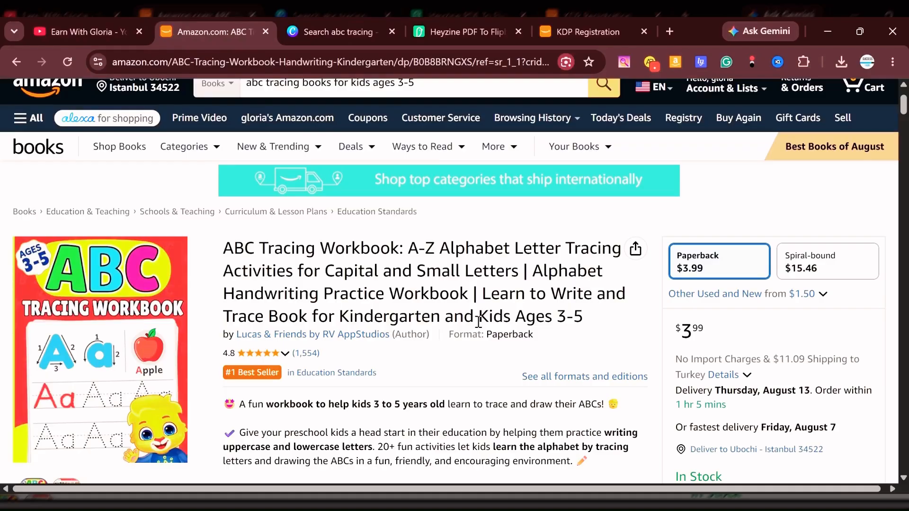
scroll(479, 322, "down", 6)
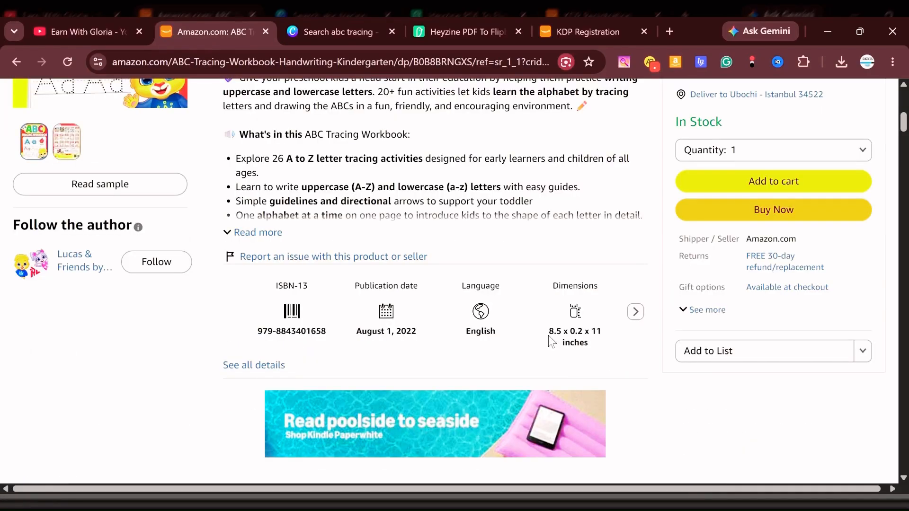
scroll(585, 341, "down", 1)
left_click(332, 32)
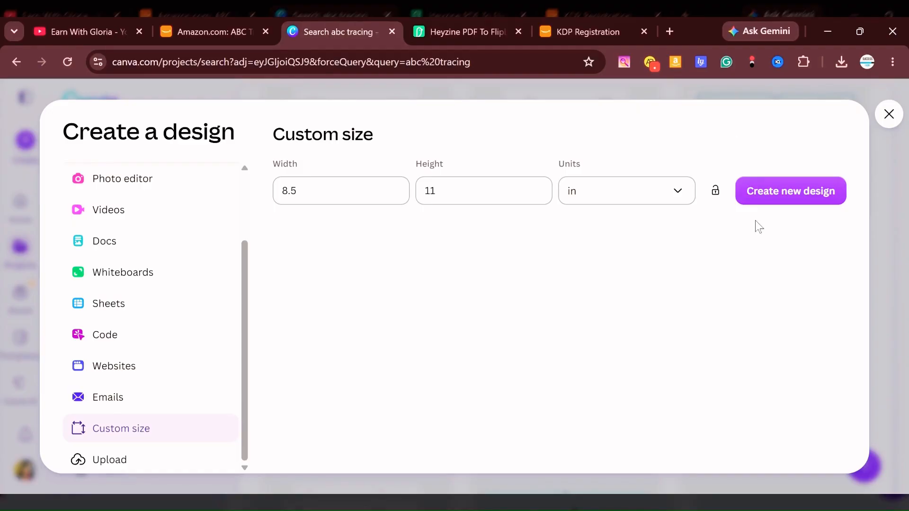
left_click(772, 191)
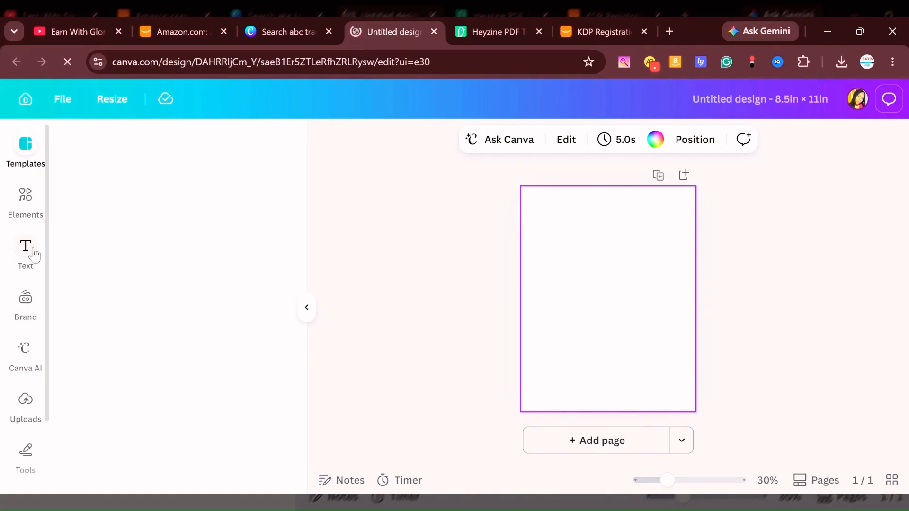
Add a text box in the default Heading style to the blank page.
left_click(27, 263)
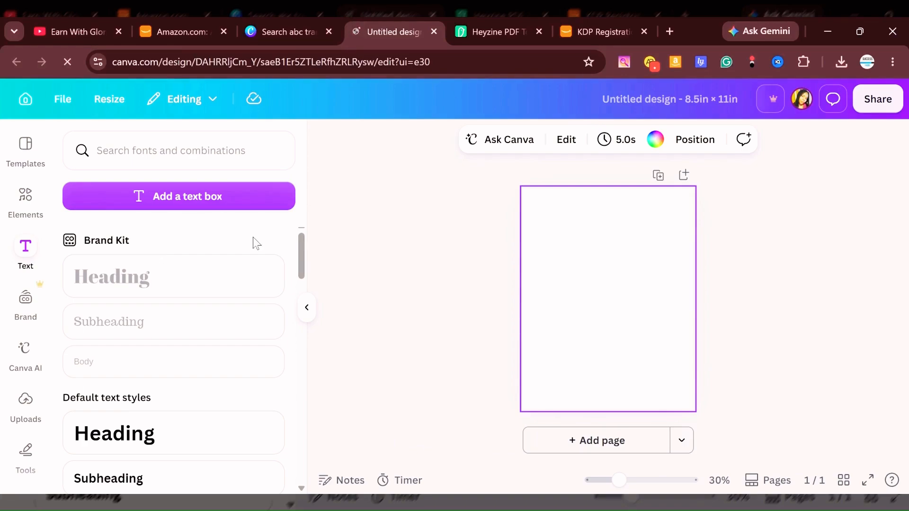
scroll(134, 344, "down", 5)
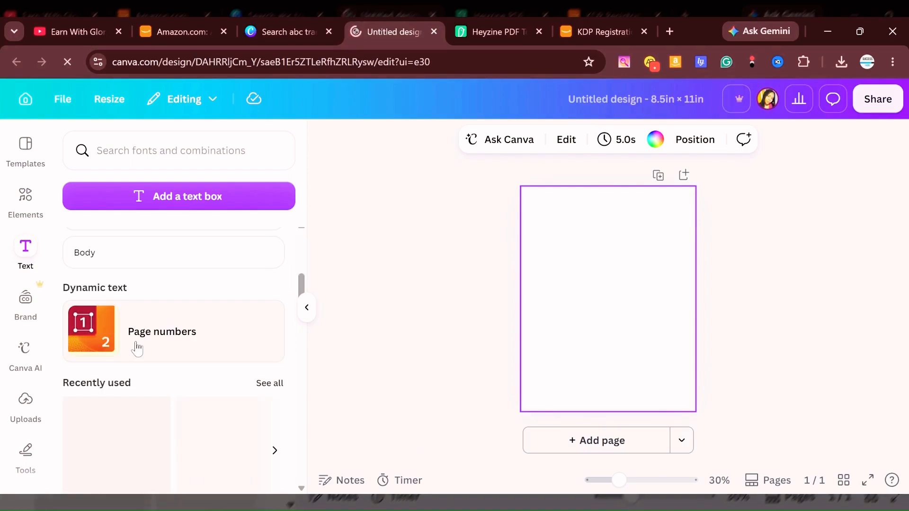
scroll(137, 349, "down", 2)
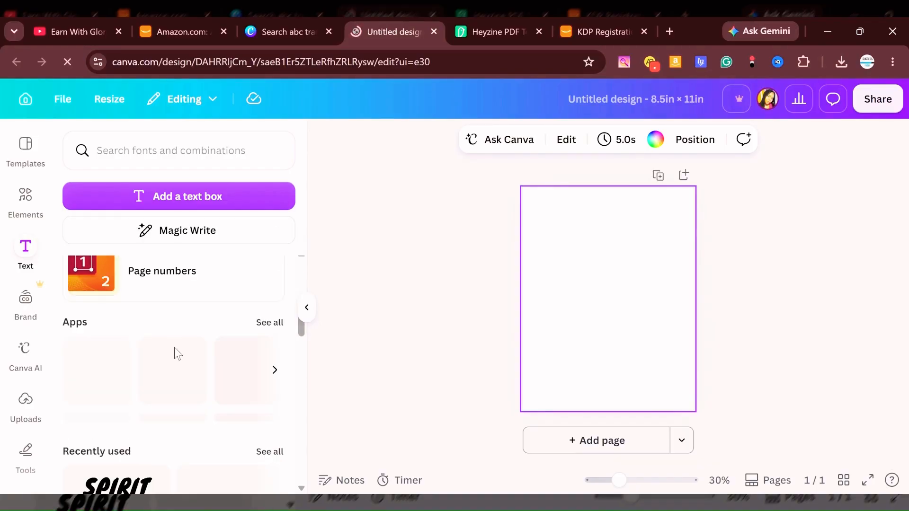
scroll(161, 381, "down", 5)
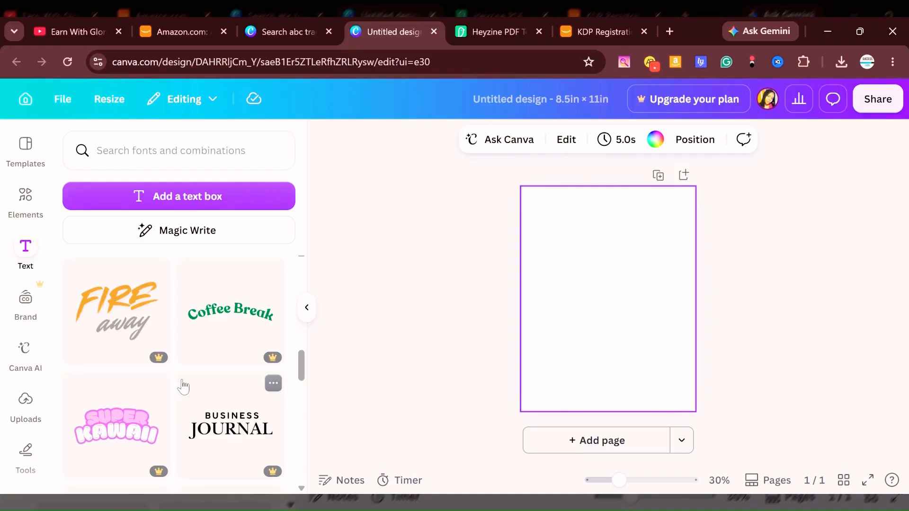
scroll(163, 372, "up", 5)
scroll(164, 371, "up", 6)
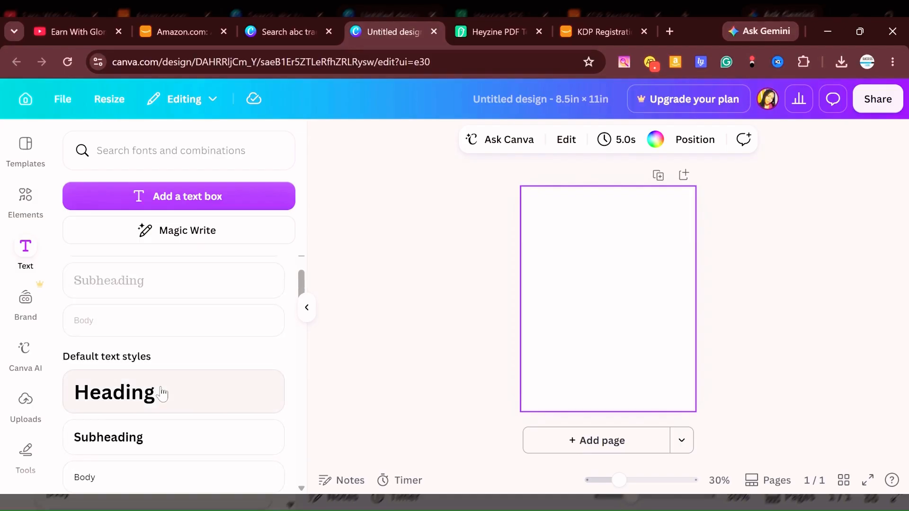
left_click(134, 406)
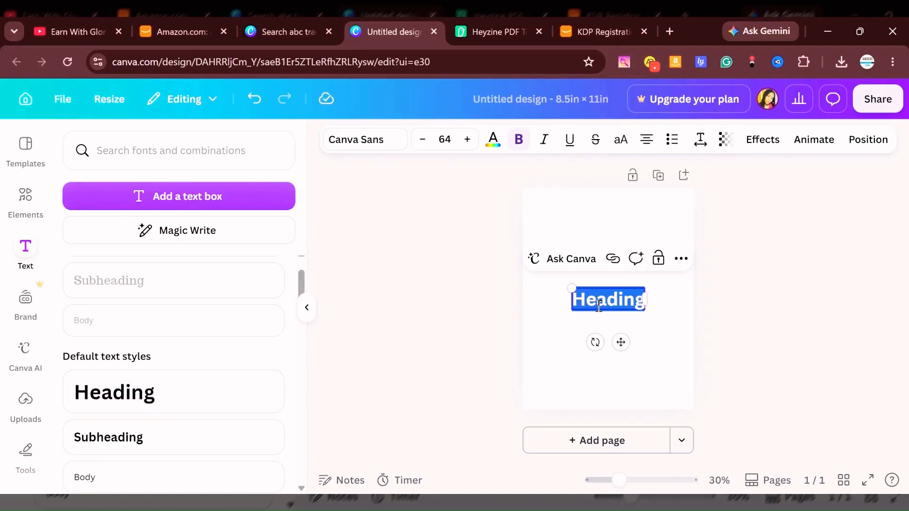
Replace the heading's text with THIS BOOK in capitals and move it near the top of the page.
type("this b")
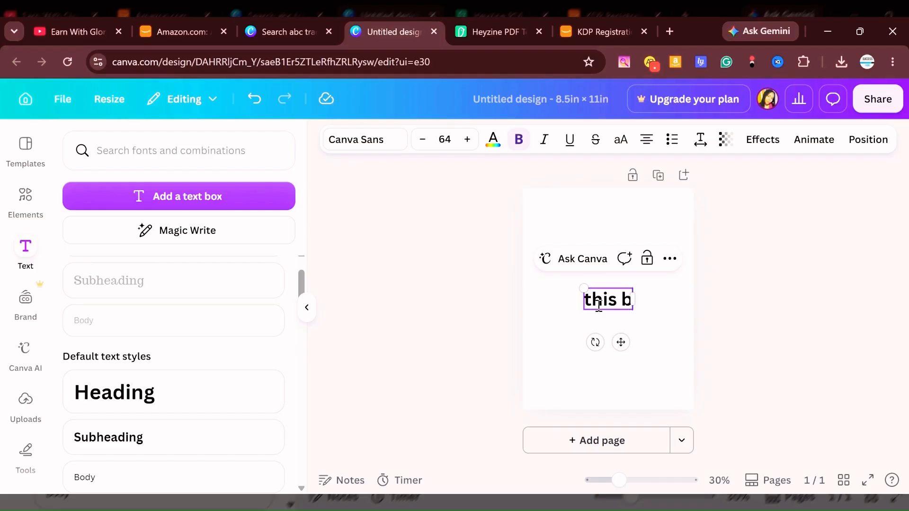
key("BackSpace")
key("BackSpace")
key("BackSpace")
key("BackSpace")
key("BackSpace")
key("BackSpace")
type("THIS BOOK")
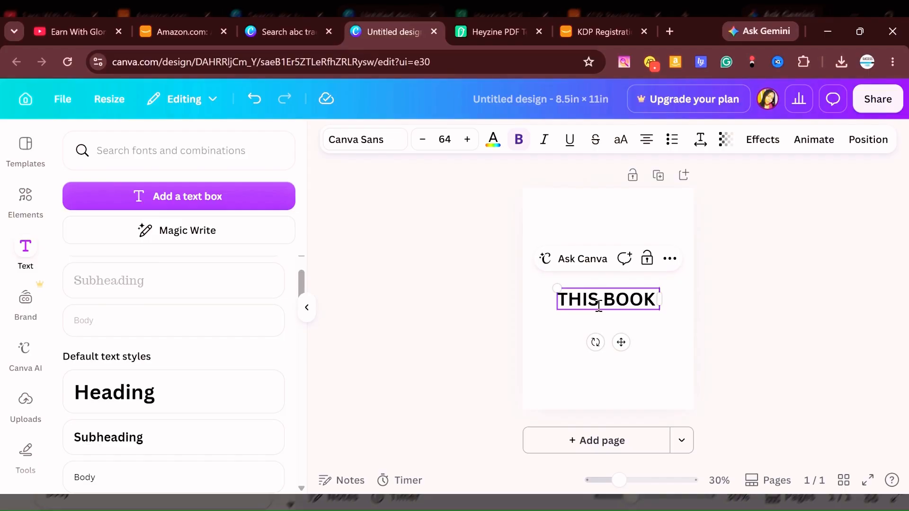
left_click_drag(621, 343, 614, 271)
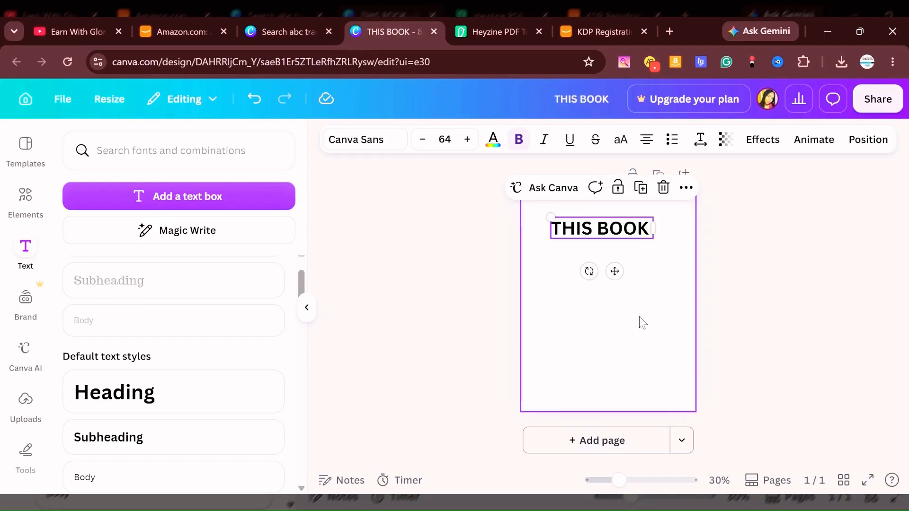
Duplicate the THIS BOOK heading, place the copy below it and change its text to BELONGS.
key("ctrl+d")
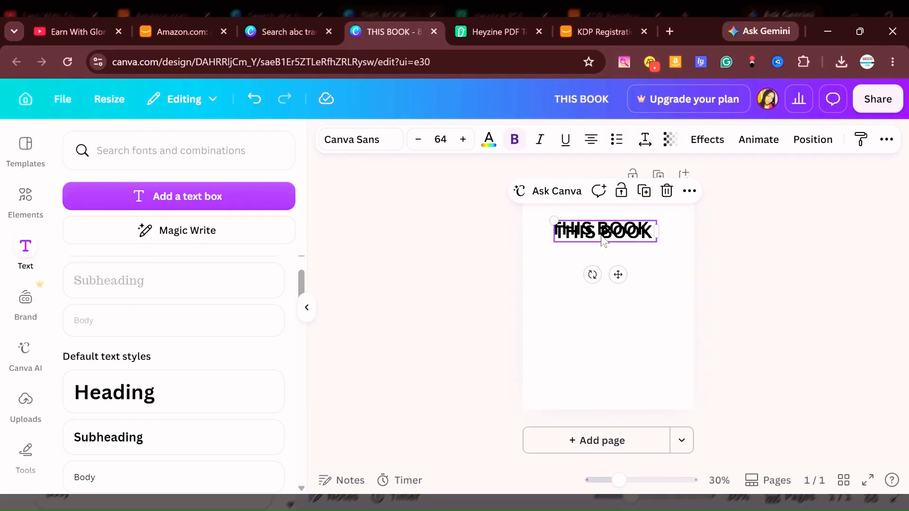
left_click_drag(602, 239, 605, 283)
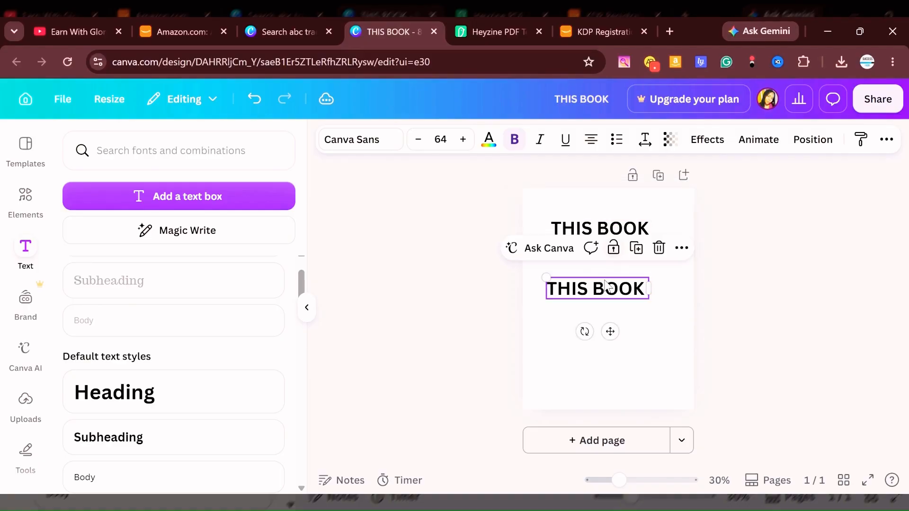
type("BEL")
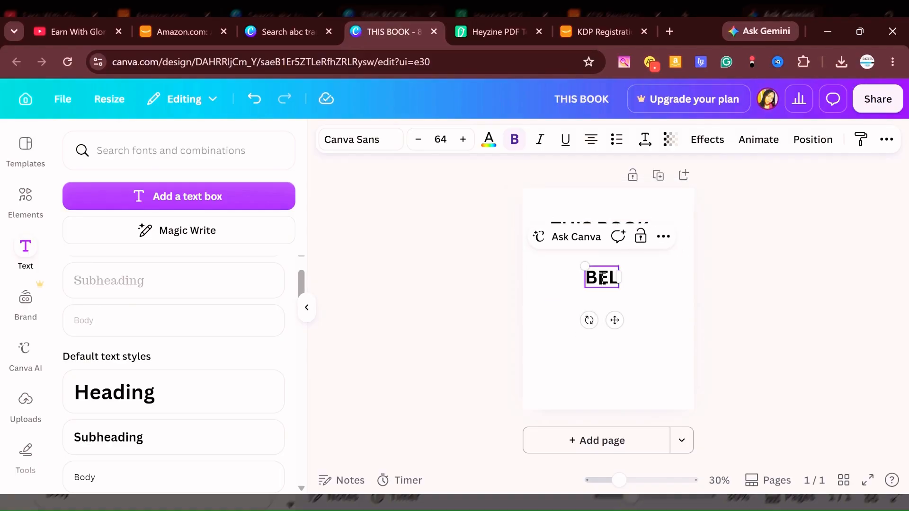
type("ONGS")
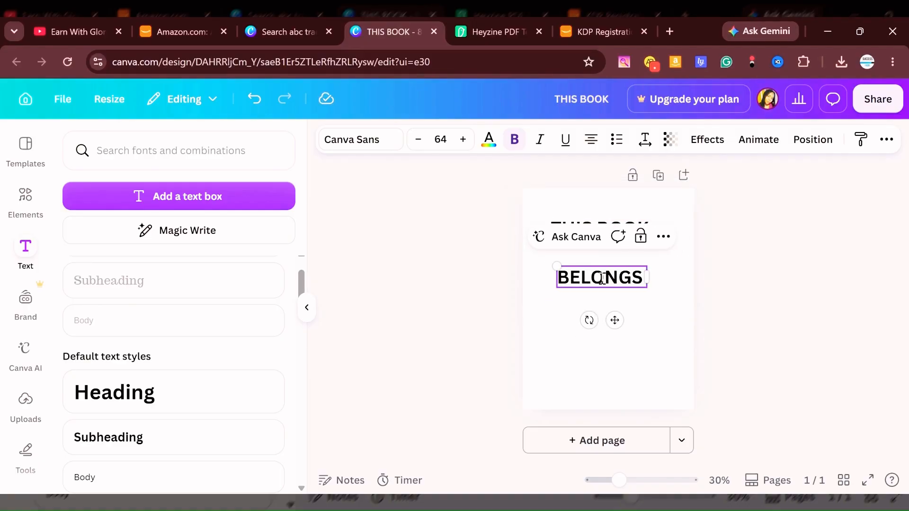
left_click(597, 250)
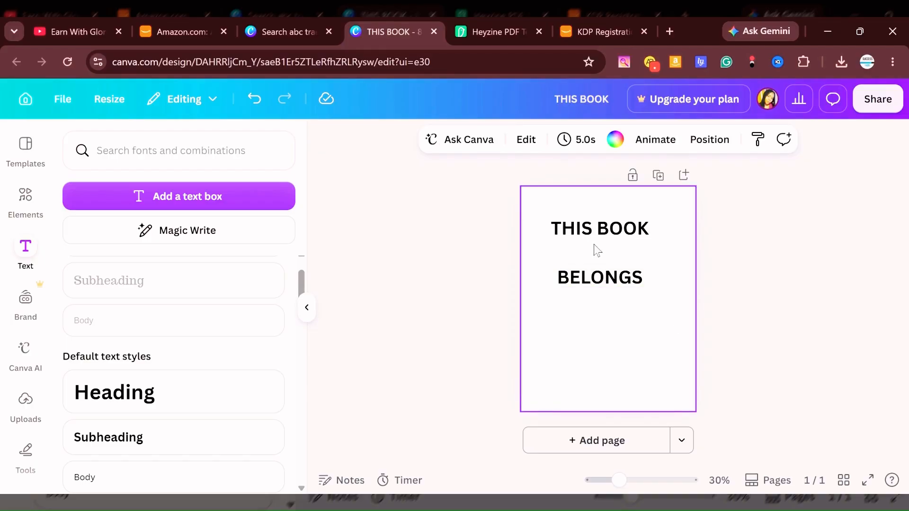
Duplicate BELONGS, change the lower copy's text to TO and align it with the left edge of BELONGS.
left_click_drag(591, 276, 590, 317)
left_click(641, 229)
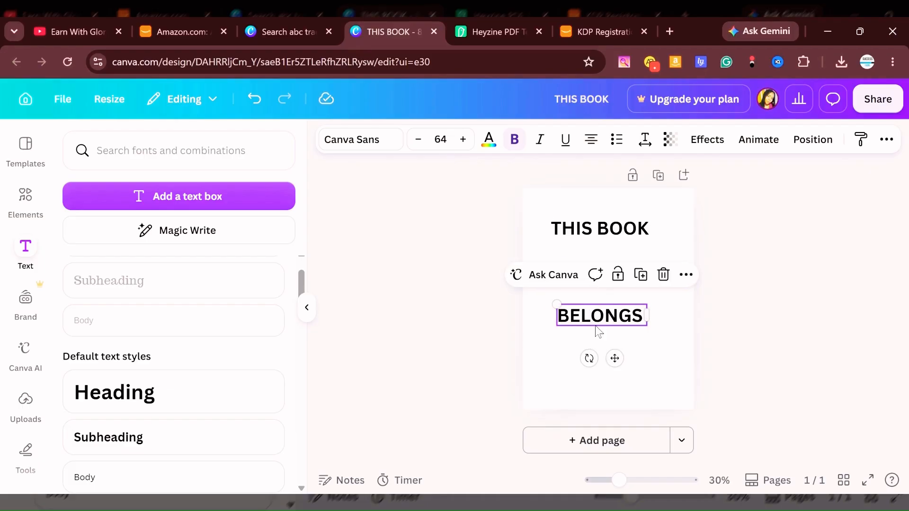
double_click(595, 323)
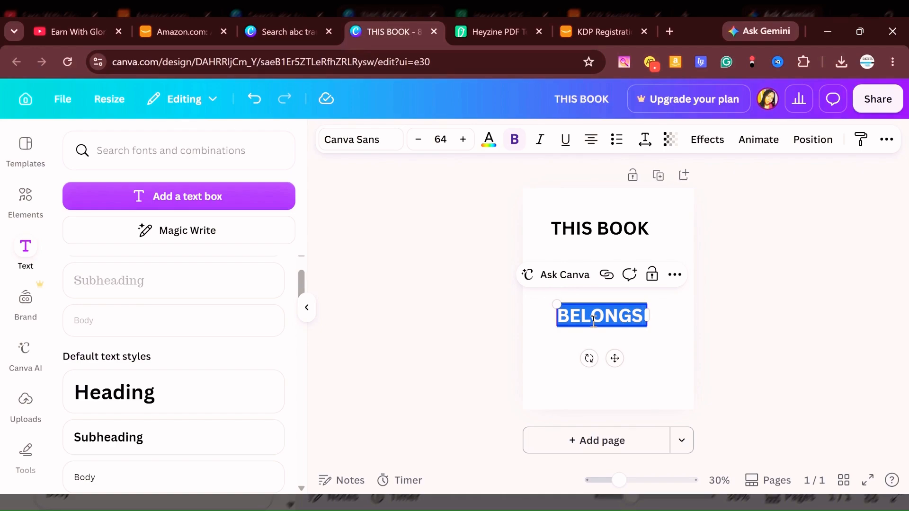
type("TO")
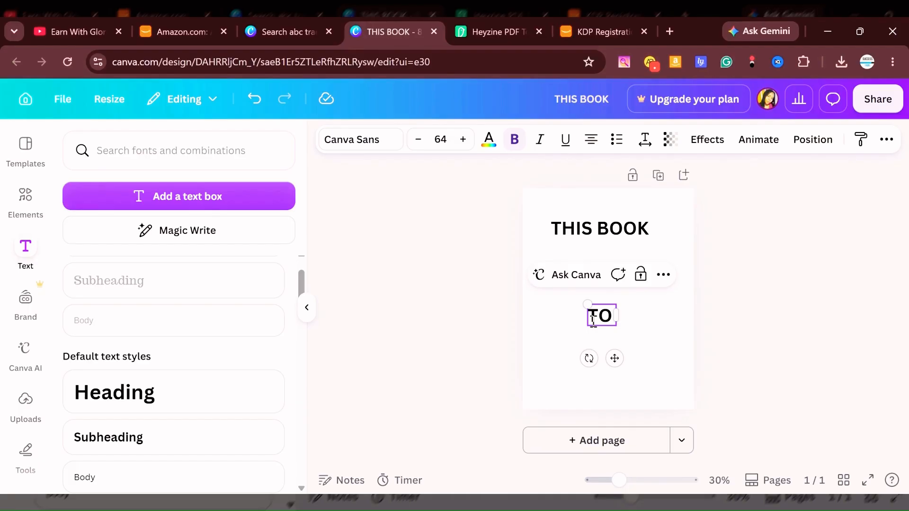
left_click(635, 339)
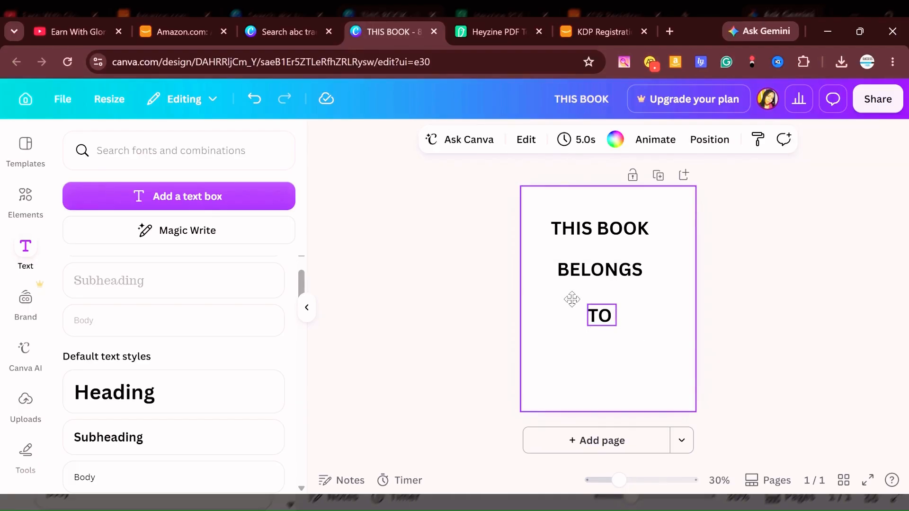
left_click_drag(604, 314, 574, 304)
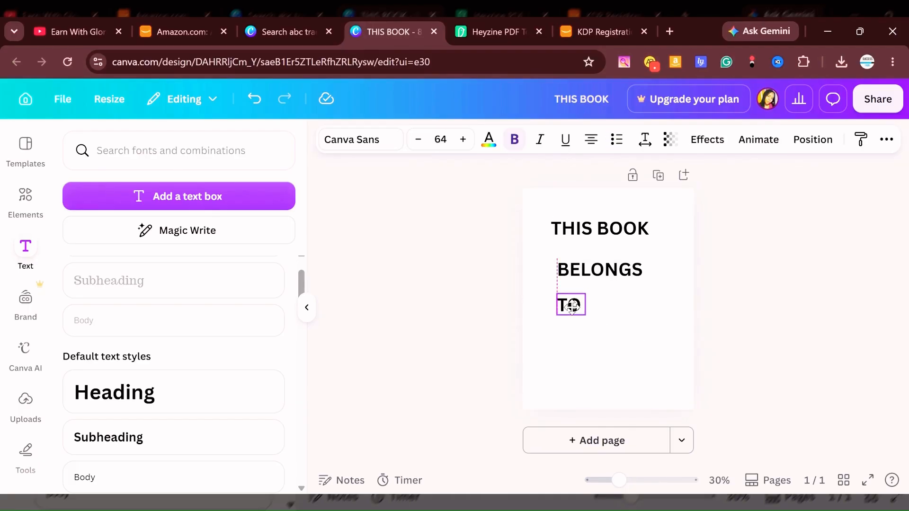
left_click(624, 353)
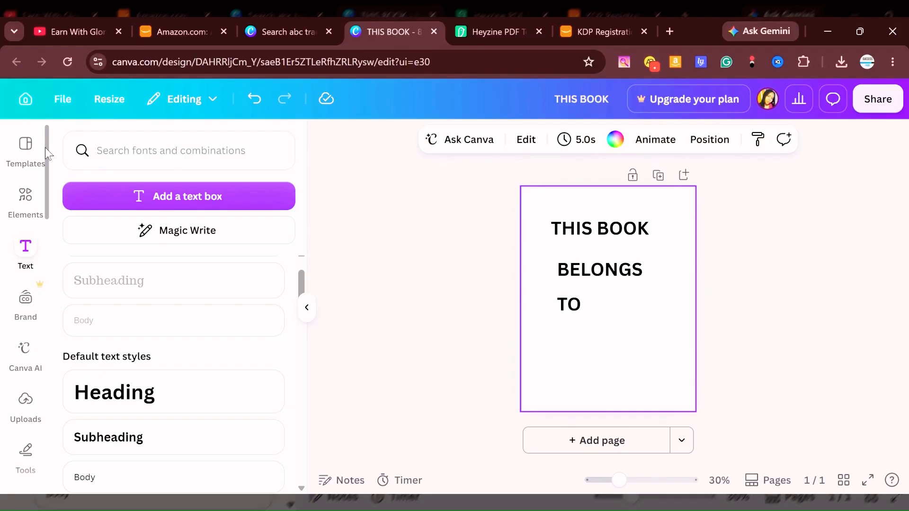
Search the elements for LINES and add the plain straight line shape to the page.
left_click(20, 199)
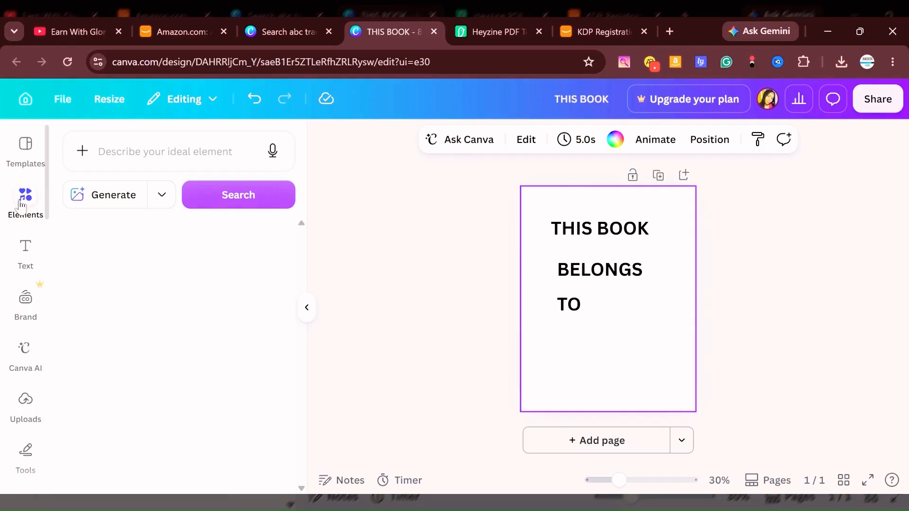
left_click(124, 157)
type("LINES")
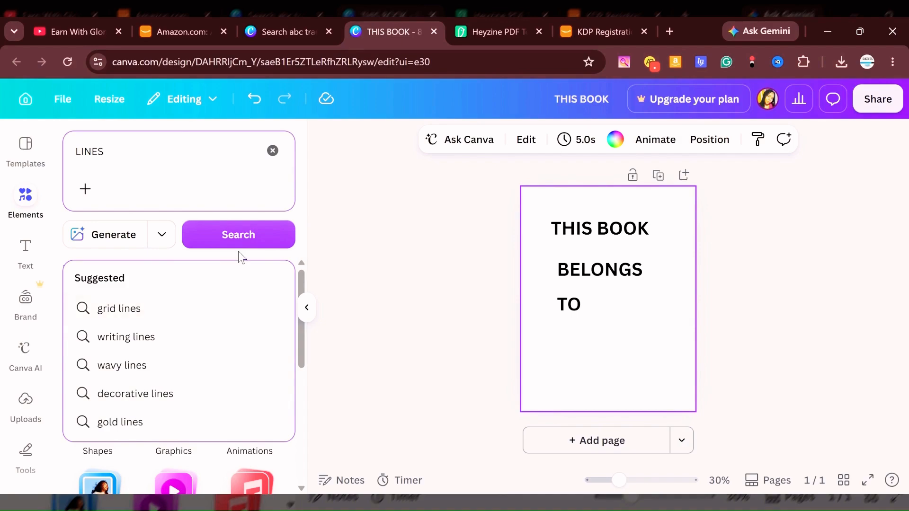
left_click(238, 235)
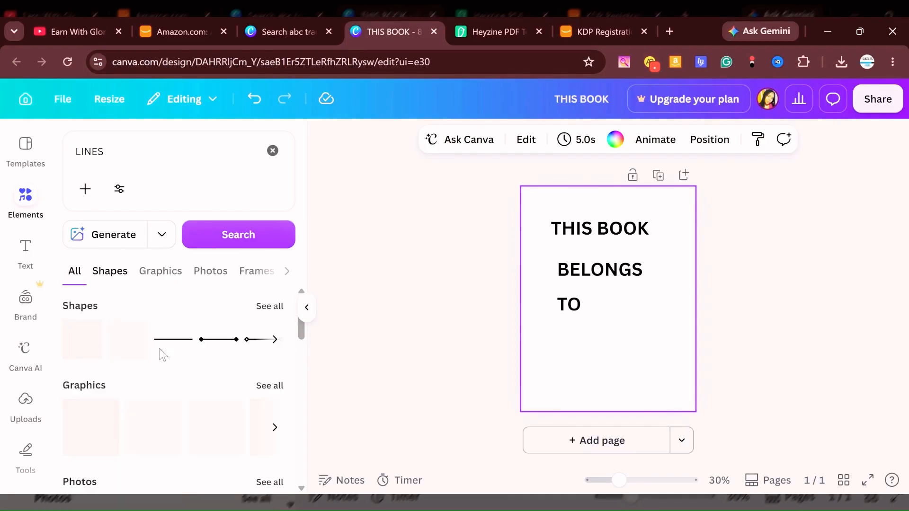
left_click(169, 341)
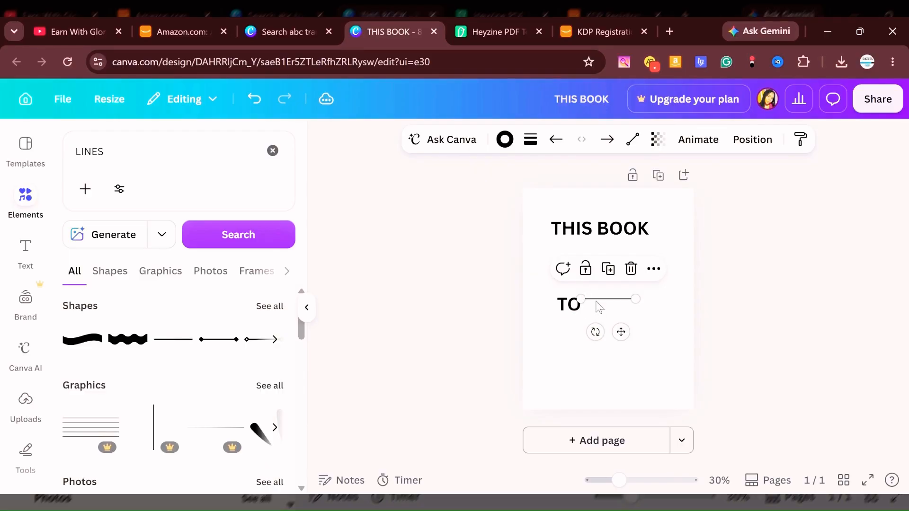
Move the line below TO and stretch it horizontally to about 5.5 in long.
left_click_drag(599, 307, 574, 349)
left_click_drag(620, 335, 687, 379)
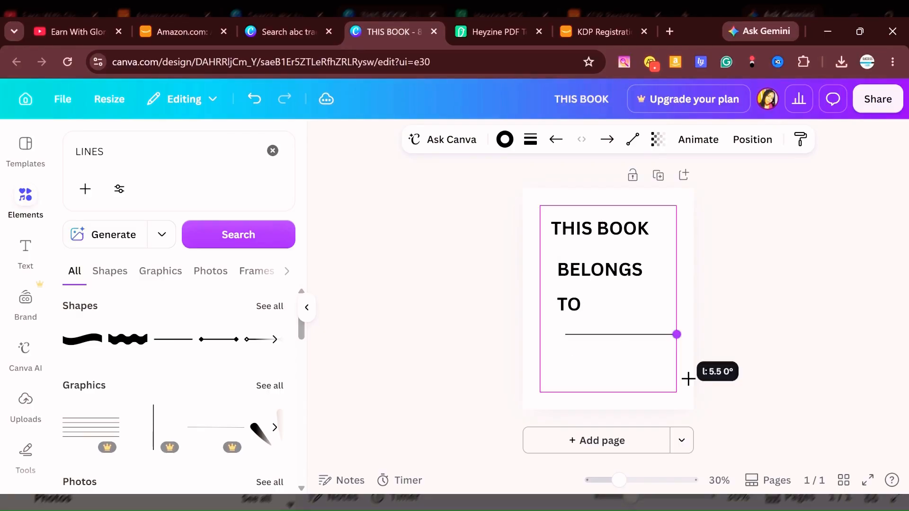
left_click(710, 377)
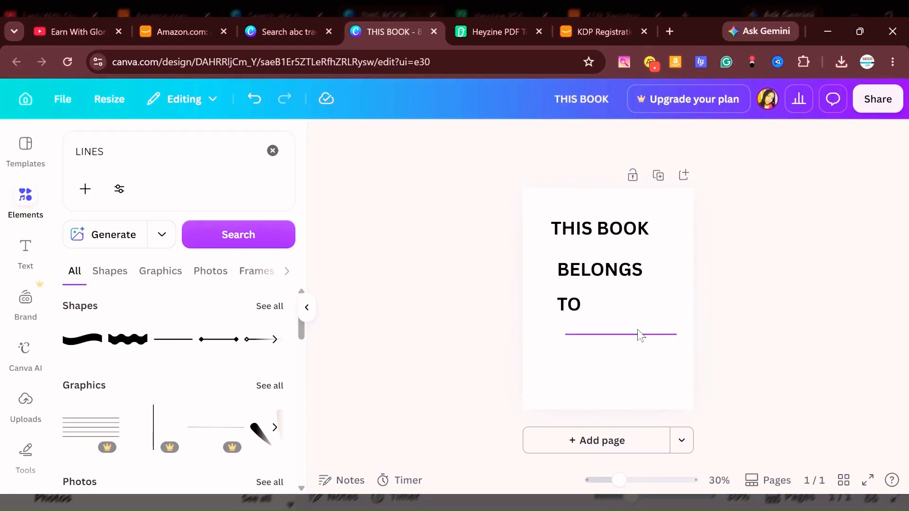
Duplicate the line three times downwards with equal spacing to make four writing lines below TO.
left_click(640, 336)
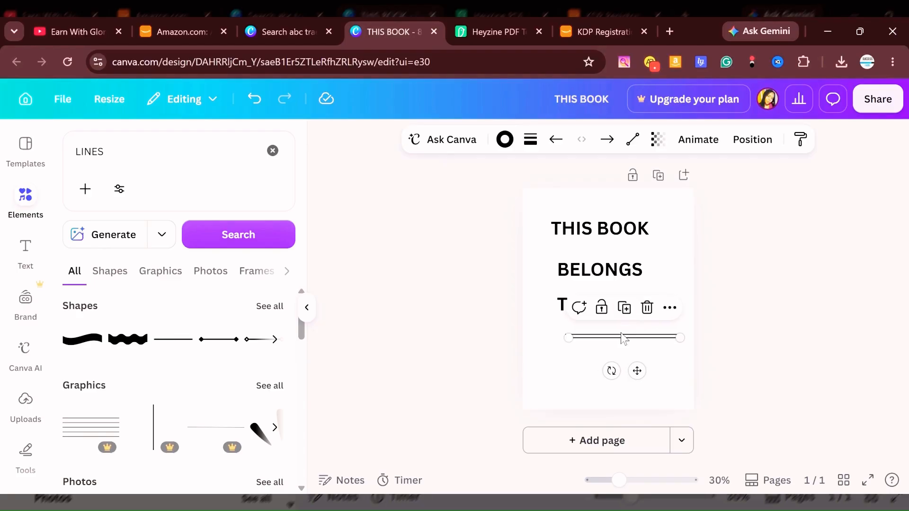
left_click_drag(616, 338, 612, 355)
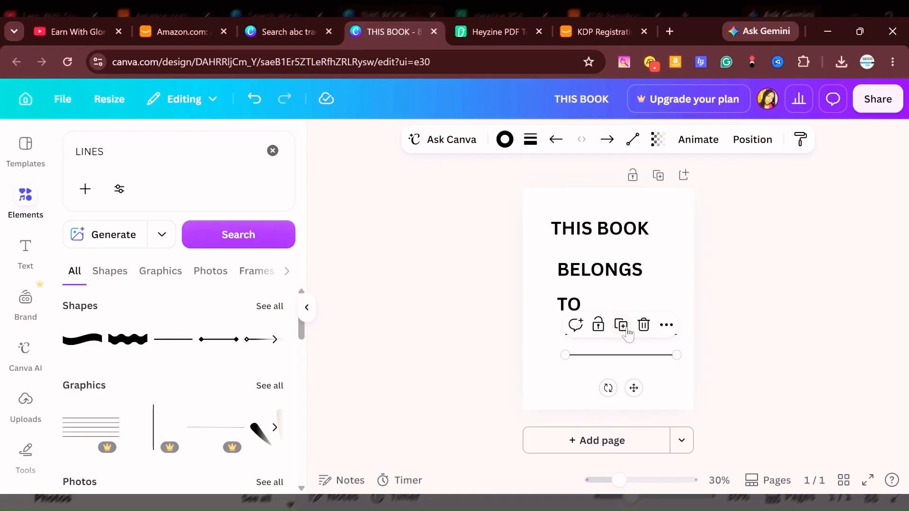
left_click(625, 328)
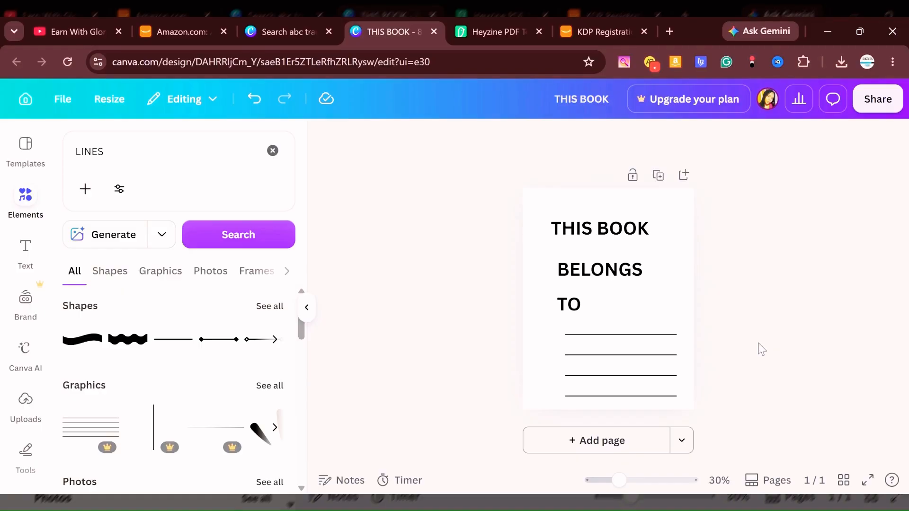
Check the letter page layout in the Heyzine flipbook, then return to Canva and add a blank second page.
left_click(468, 32)
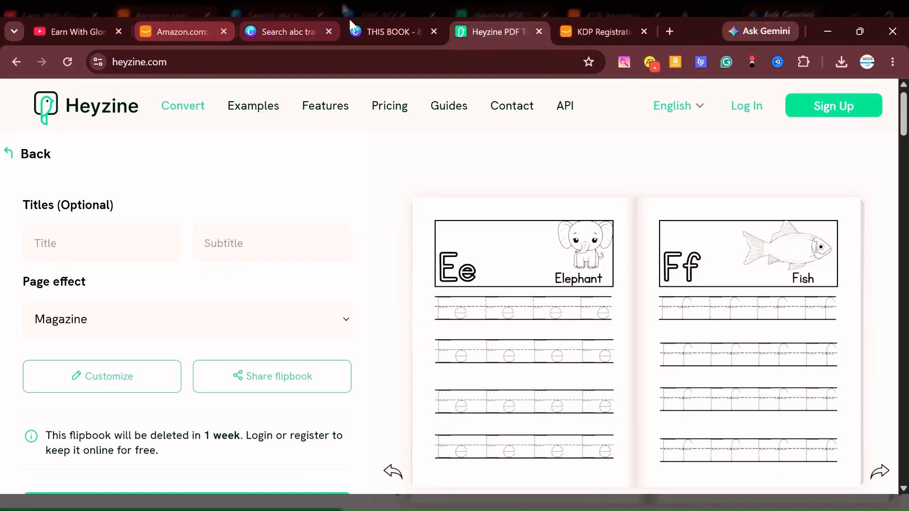
left_click(384, 33)
scroll(848, 367, "down", 5)
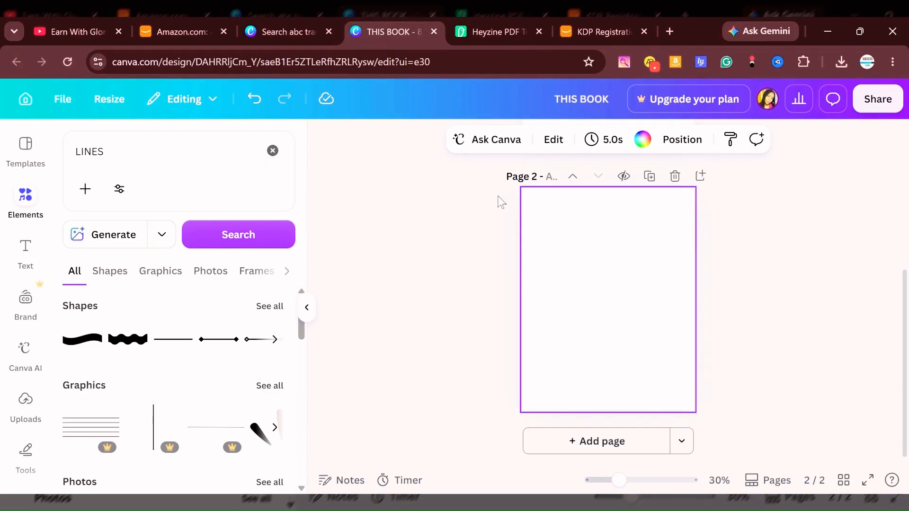
Search the text fonts for School writing and show the full list of matching fonts.
left_click(35, 257)
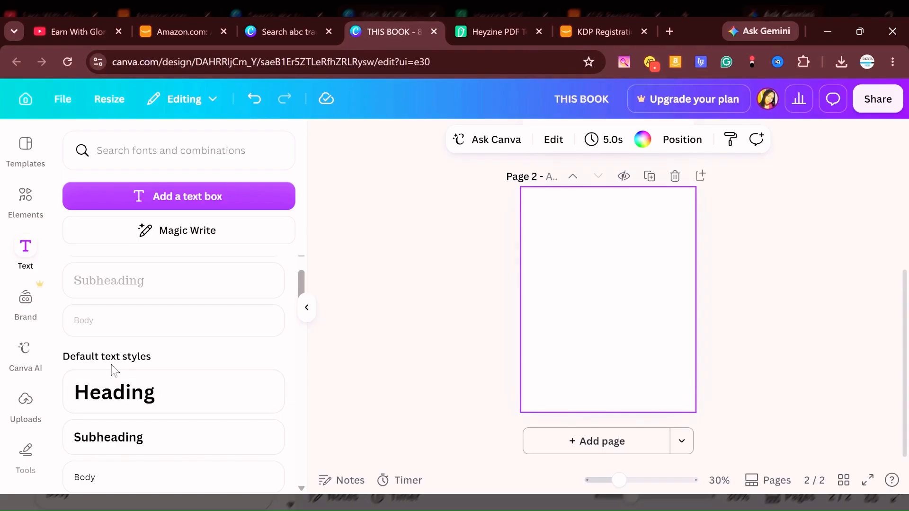
left_click(145, 151)
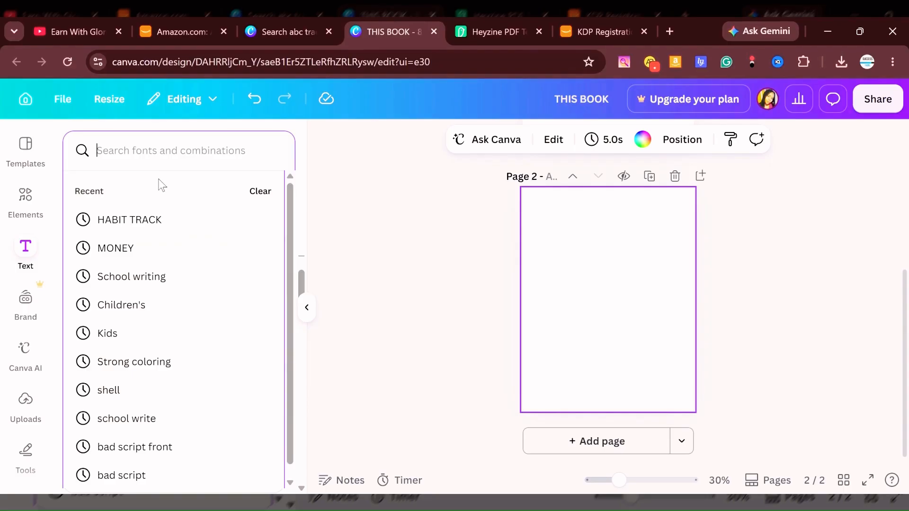
left_click(155, 280)
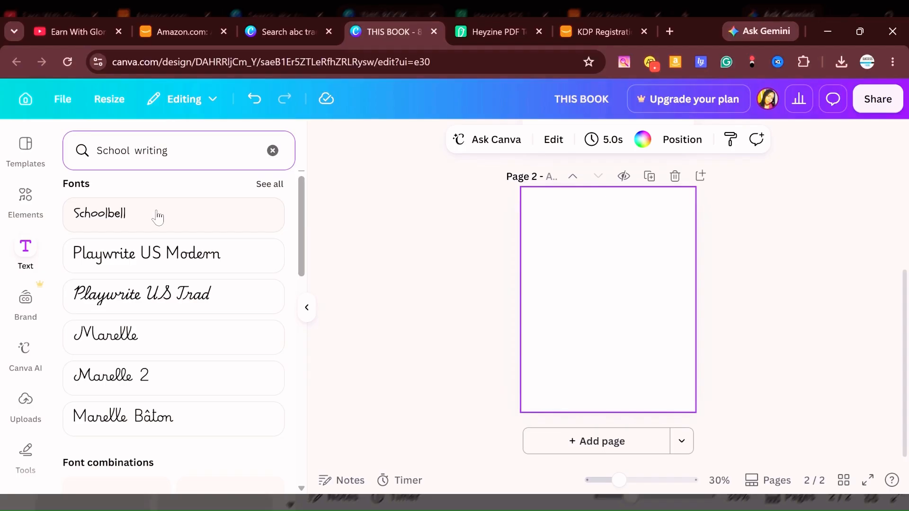
scroll(158, 217, "down", 3)
scroll(172, 260, "up", 3)
left_click(265, 186)
scroll(194, 268, "down", 3)
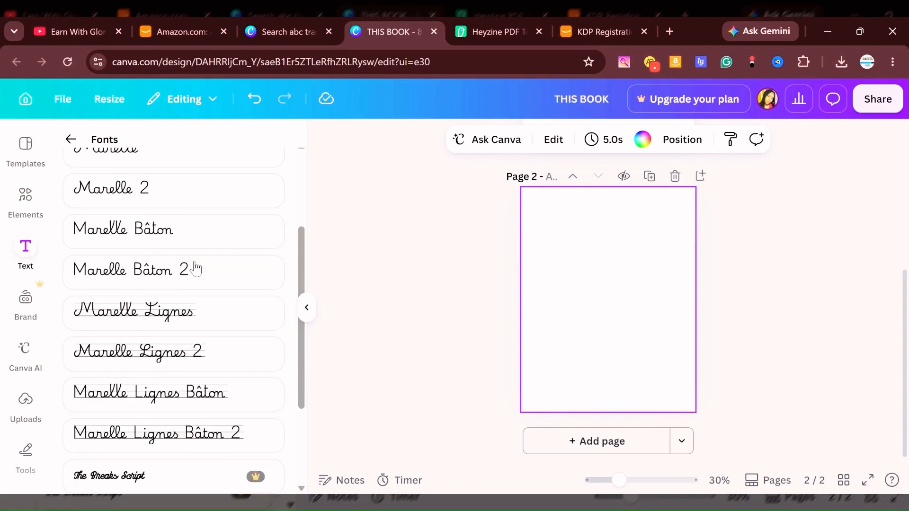
Find the KG Primary Dots Lined font in the results and add it as a text box on page 2.
scroll(174, 240, "down", 3)
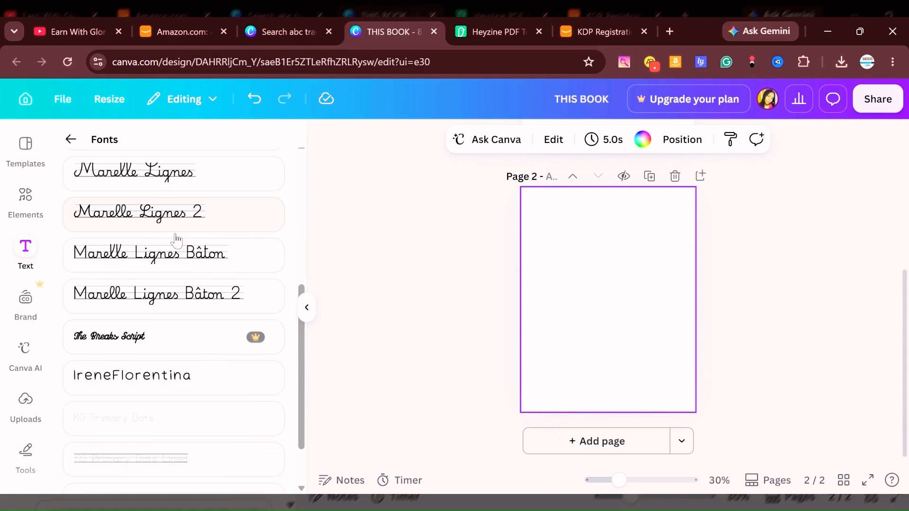
scroll(177, 240, "down", 2)
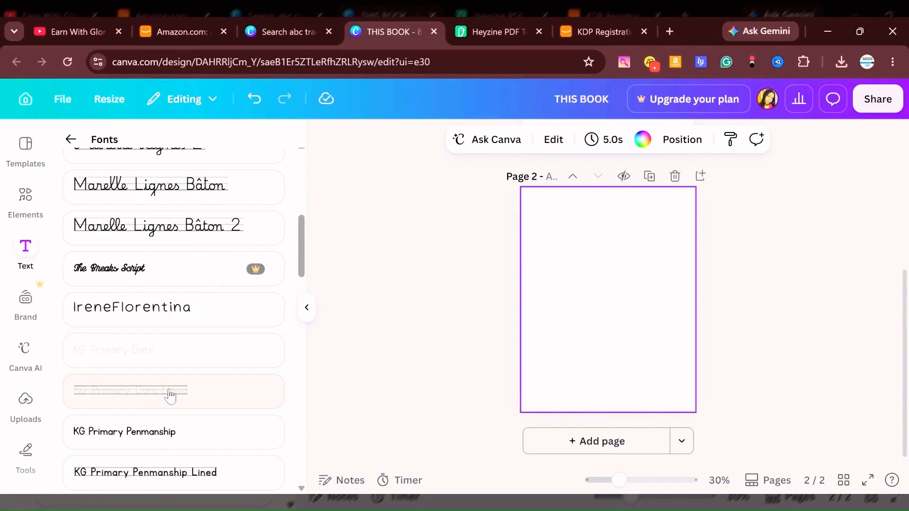
scroll(166, 393, "down", 2)
scroll(149, 341, "up", 1)
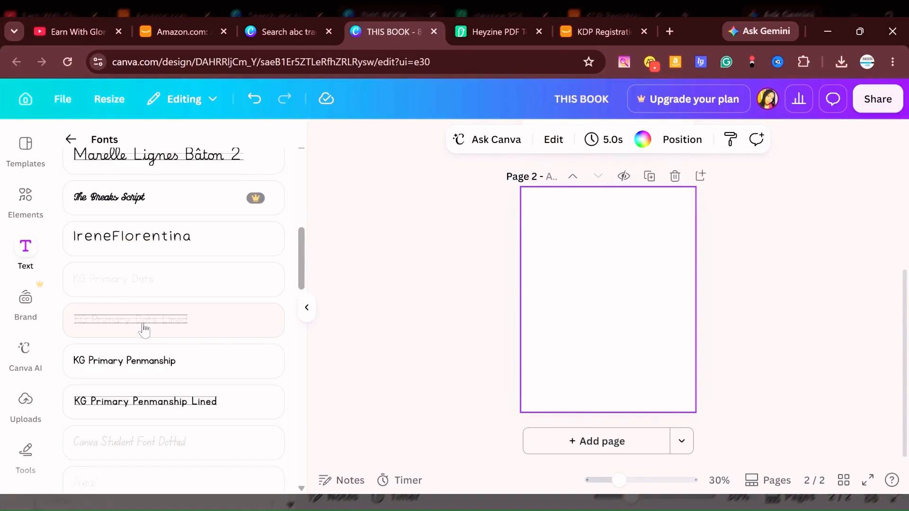
left_click(144, 330)
left_click(599, 309)
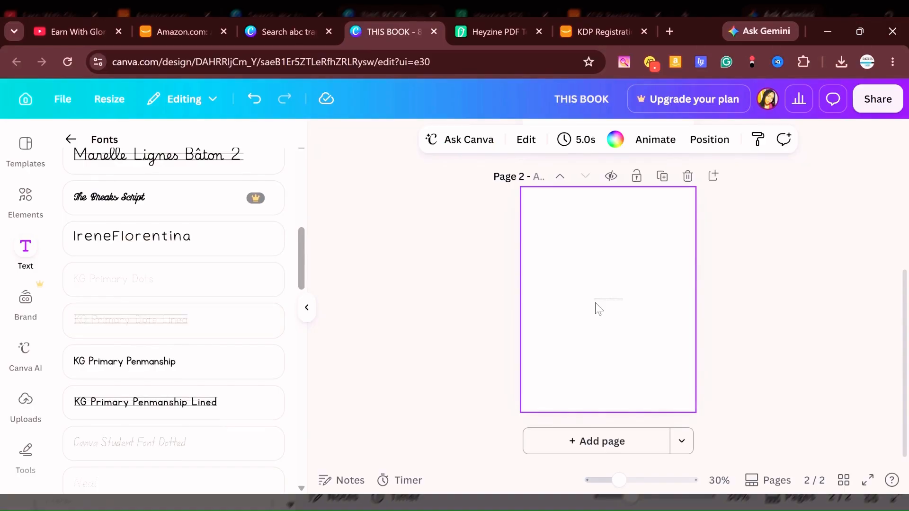
Enlarge the dotted lined text to a font size of about 57.2 and place it in the upper part of page 2.
left_click(592, 302)
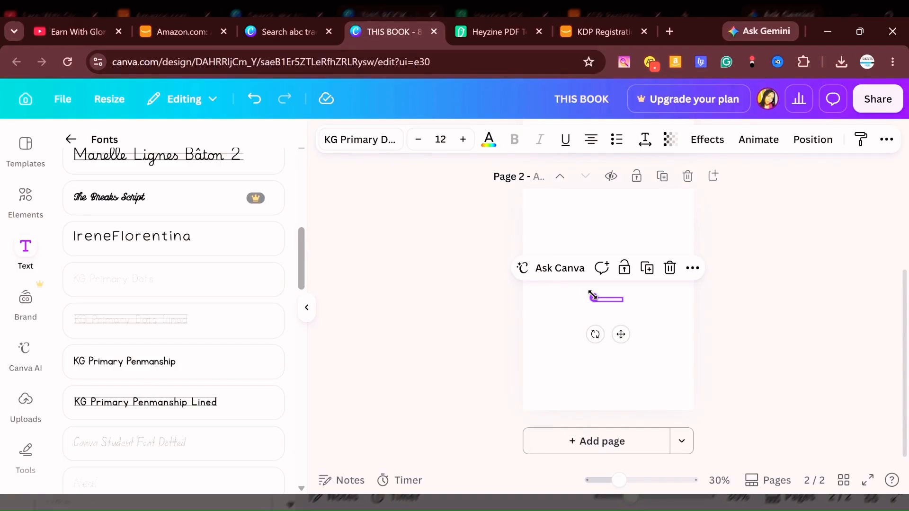
left_click_drag(594, 298, 557, 242)
left_click(573, 288)
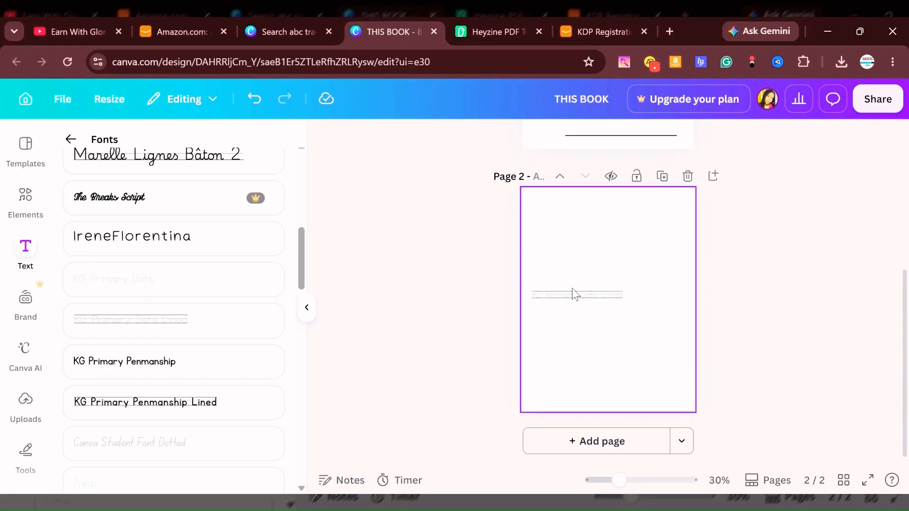
left_click_drag(572, 293, 539, 236)
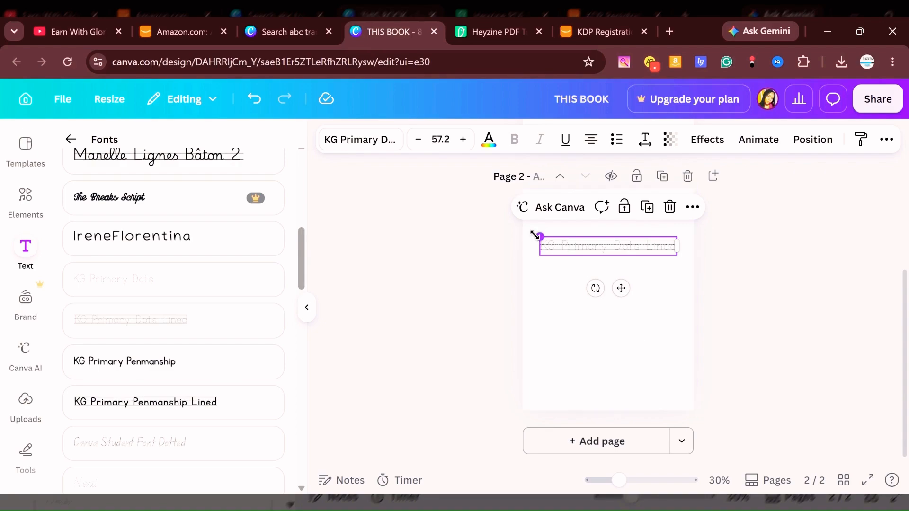
double_click(569, 247)
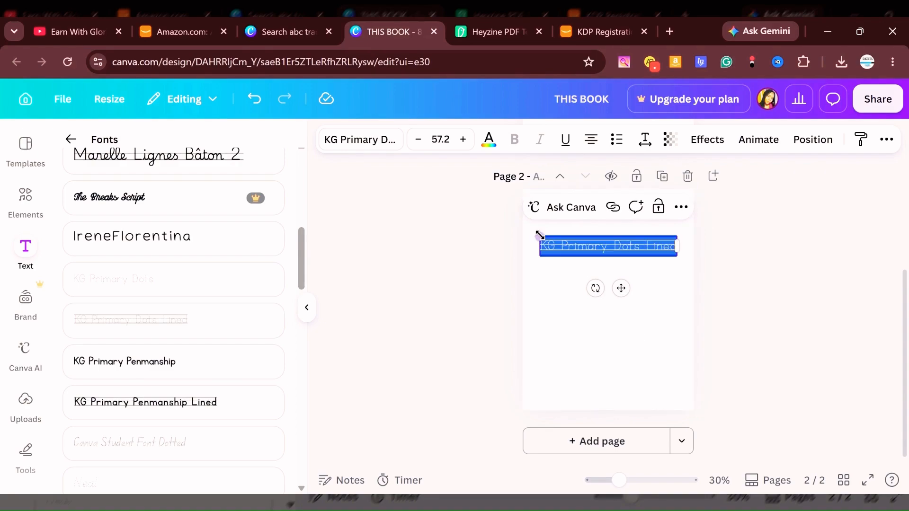
mouse_move(538, 236)
left_mouse_down()
mouse_move(526, 227)
mouse_move(539, 238)
left_mouse_up()
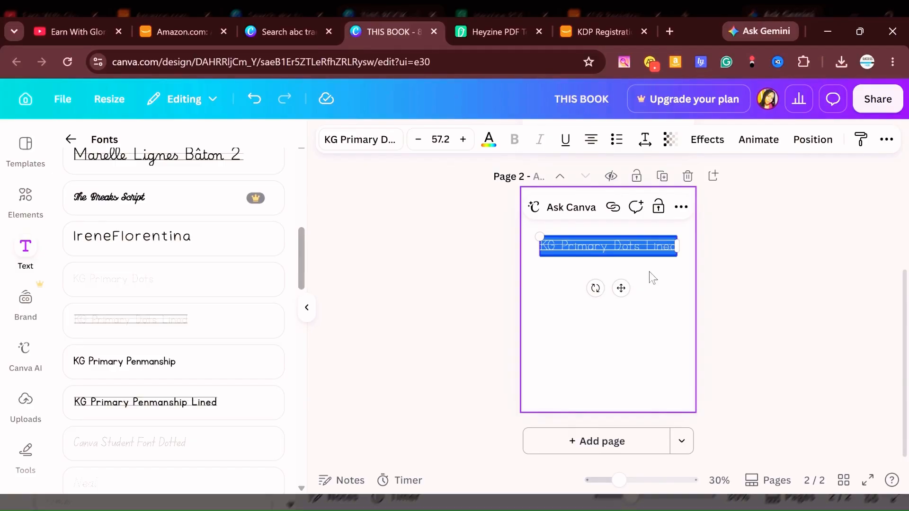
left_click(653, 341)
left_click_drag(612, 244, 612, 232)
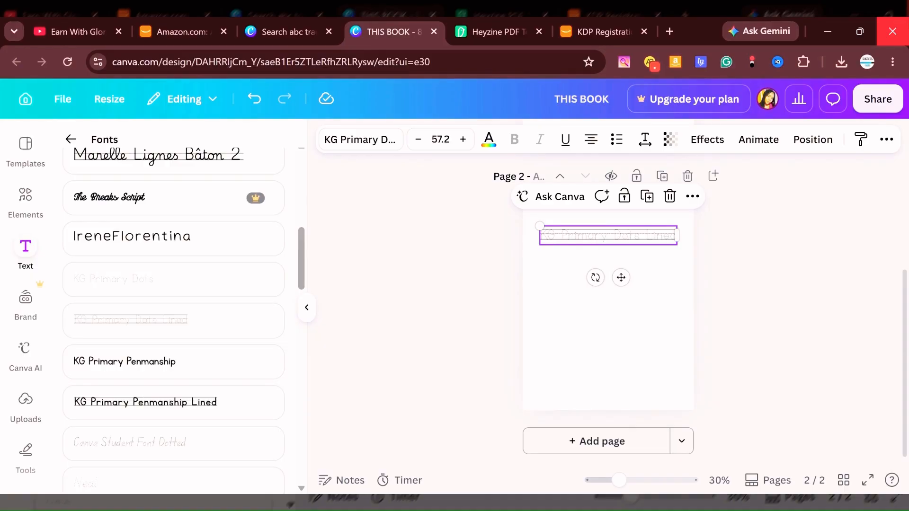
Replace the dotted lined text with "Aa Aa Aa Aa".
double_click(561, 235)
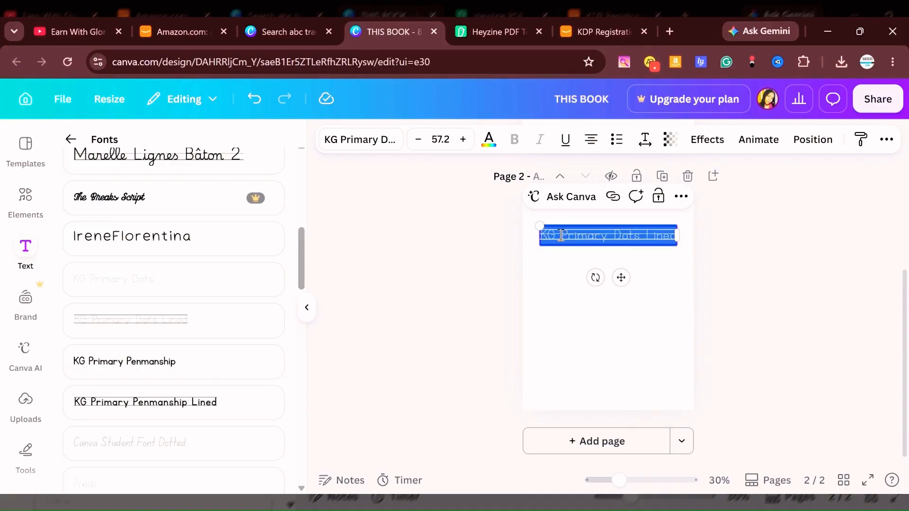
key("BackSpace")
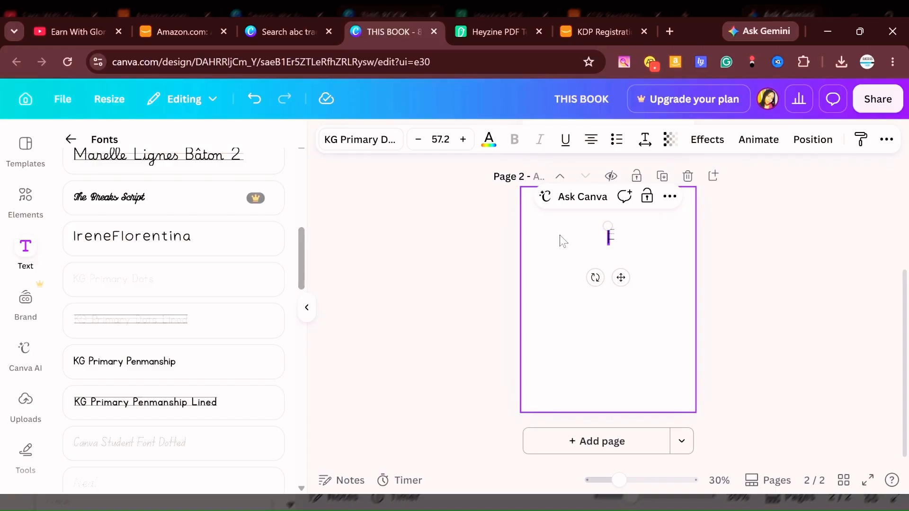
type("Aa Aa A")
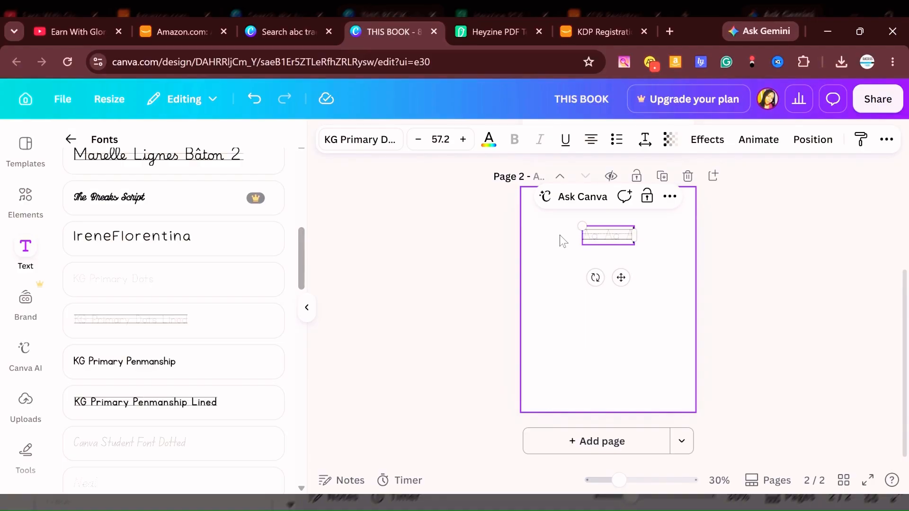
type("a Aa")
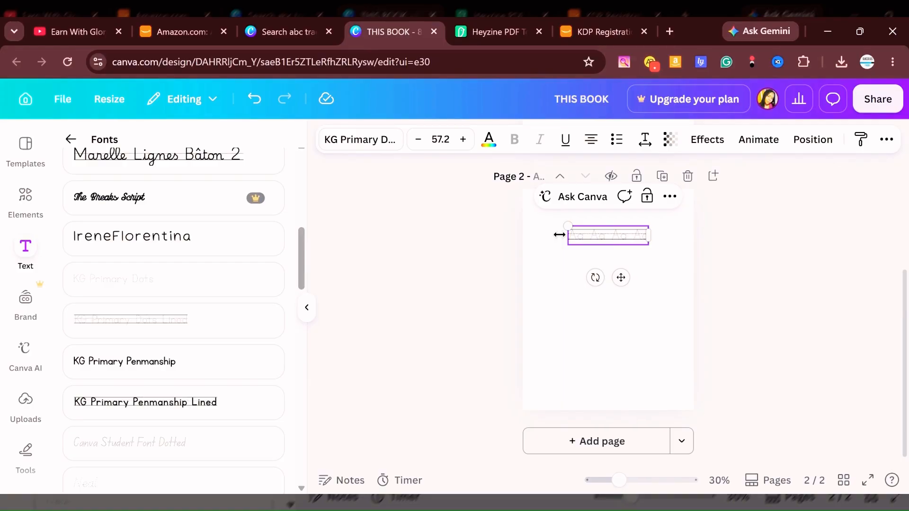
Enlarge the Aa tracing row to a font size of about 97.4 and centre it between the page margins.
left_click_drag(566, 224, 523, 215)
left_click_drag(648, 244, 670, 275)
left_click(533, 213)
mouse_move(568, 233)
left_mouse_down()
mouse_move(591, 239)
mouse_move(575, 238)
mouse_move(574, 247)
left_mouse_up()
left_click_drag(529, 229, 540, 232)
left_click_drag(595, 245, 624, 266)
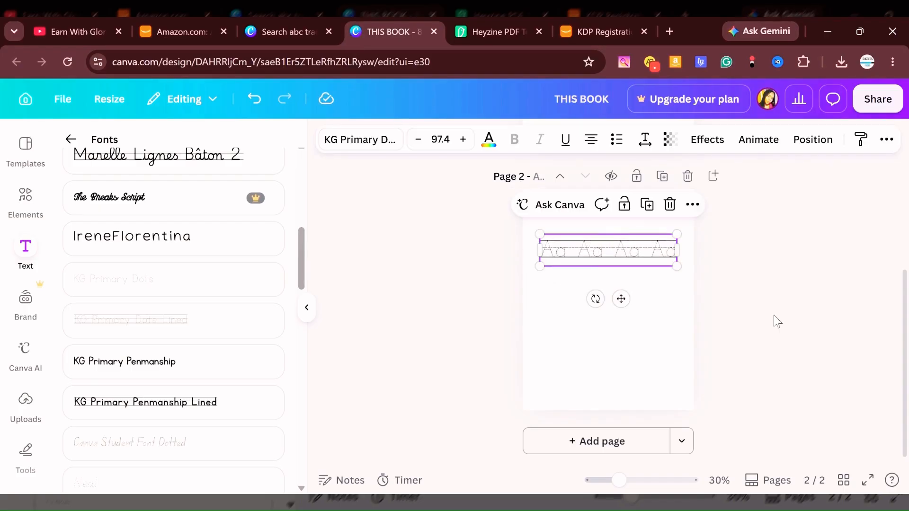
left_click(813, 314)
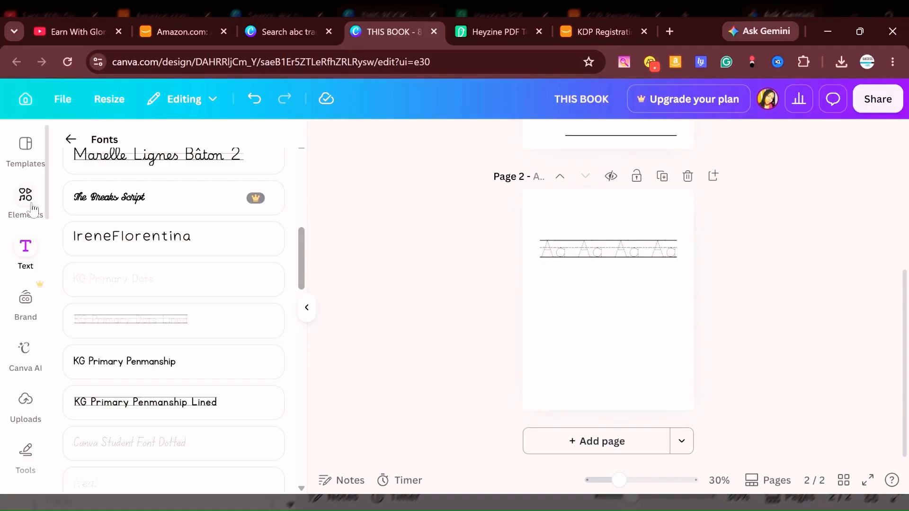
Clear the School writing font search and add a default Heading text box to page 2.
left_click(27, 248)
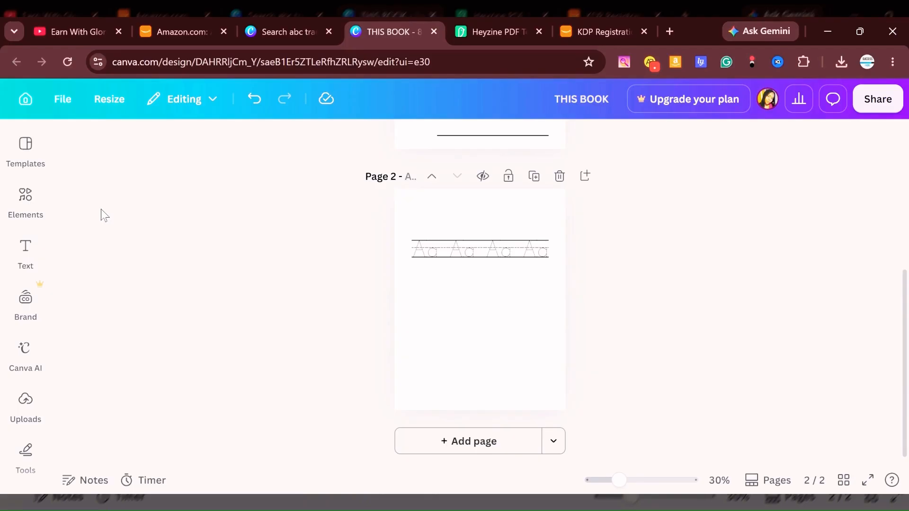
left_click(33, 250)
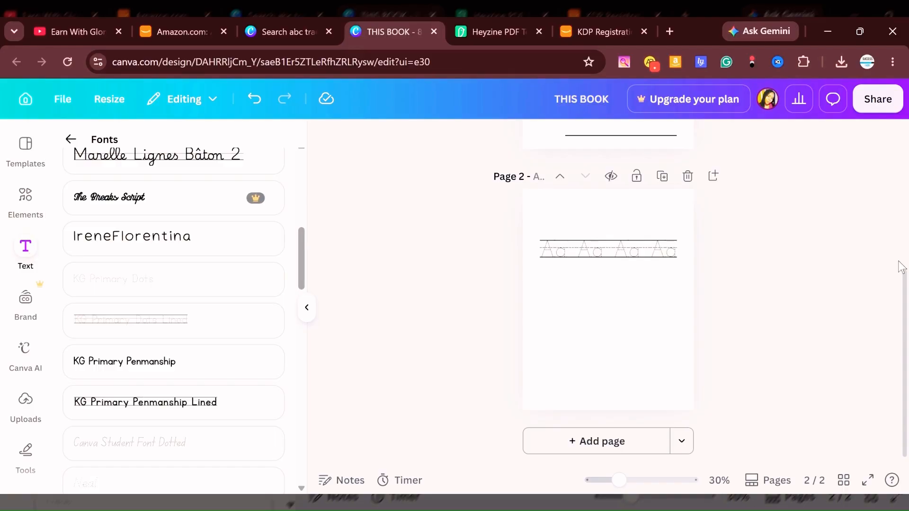
scroll(127, 259, "up", 8)
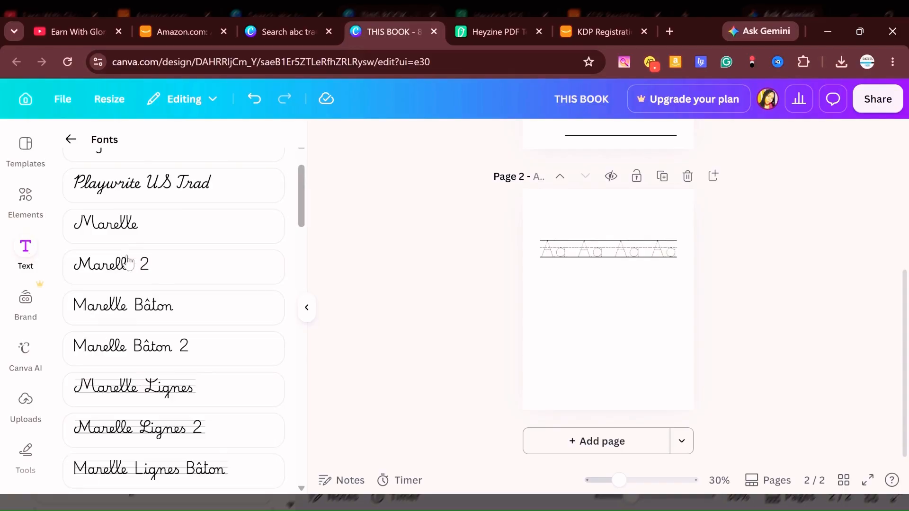
left_click(70, 138)
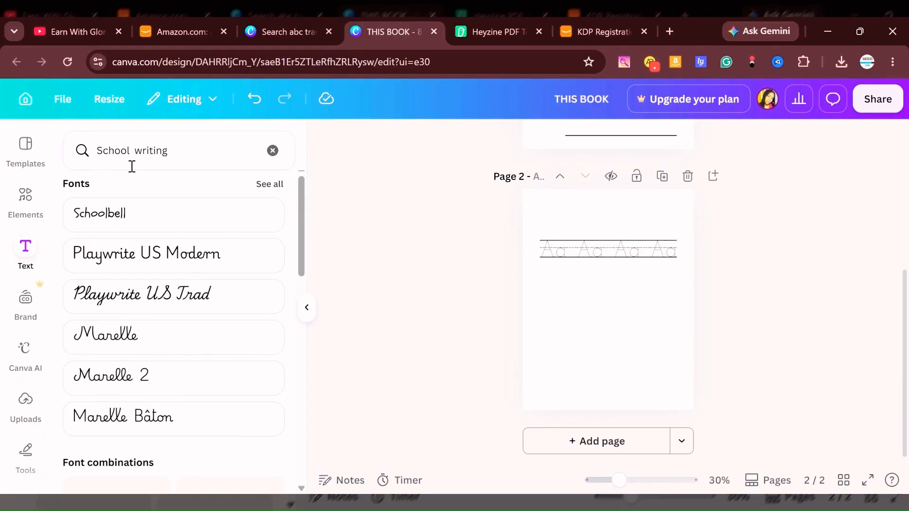
left_click(273, 150)
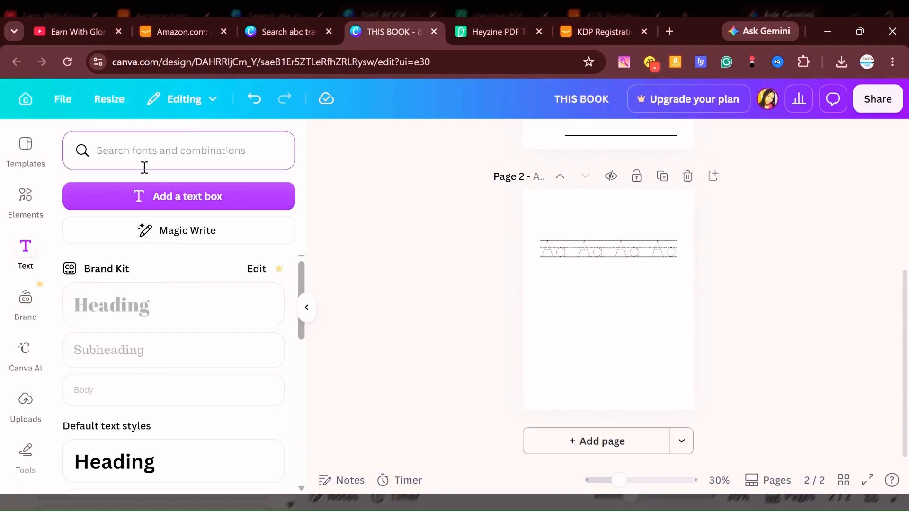
left_click(124, 464)
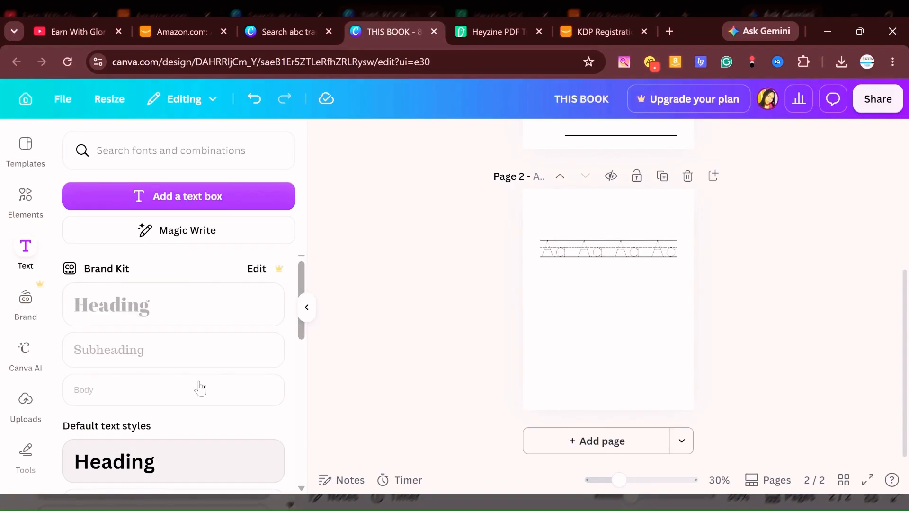
scroll(203, 379, "down", 3)
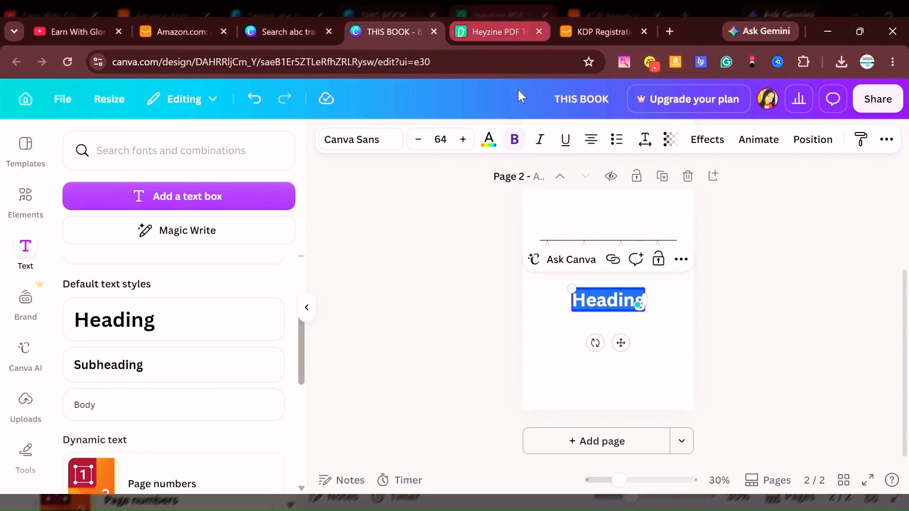
Move the heading above the tracing row and replace its text with "A".
left_click(684, 283)
left_click_drag(556, 212, 571, 217)
left_click(572, 217)
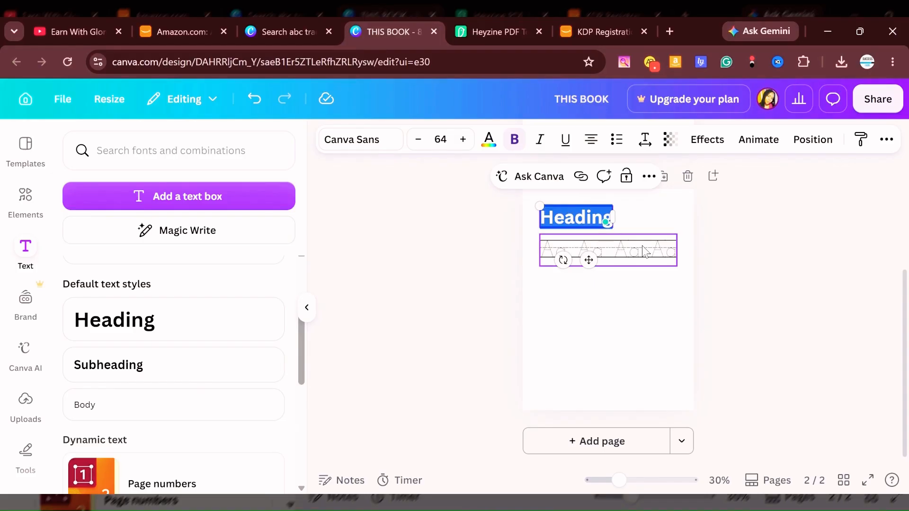
type("A")
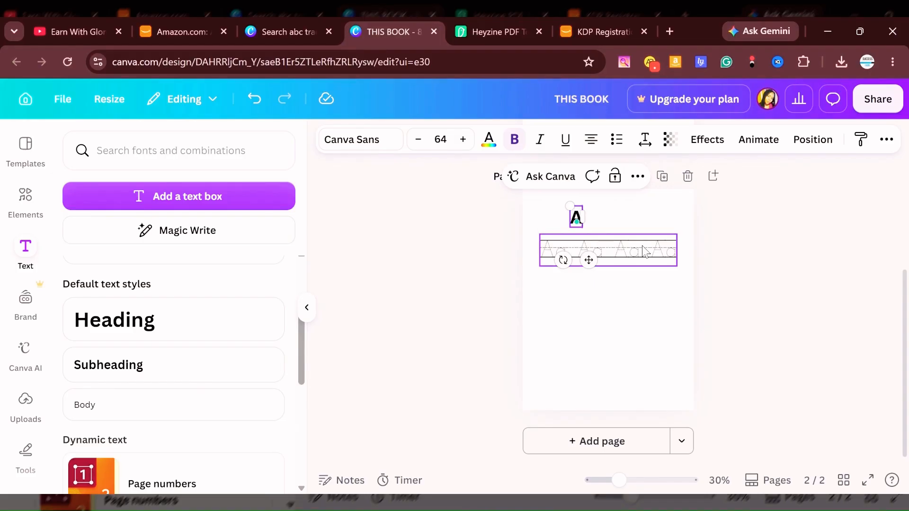
left_click(703, 266)
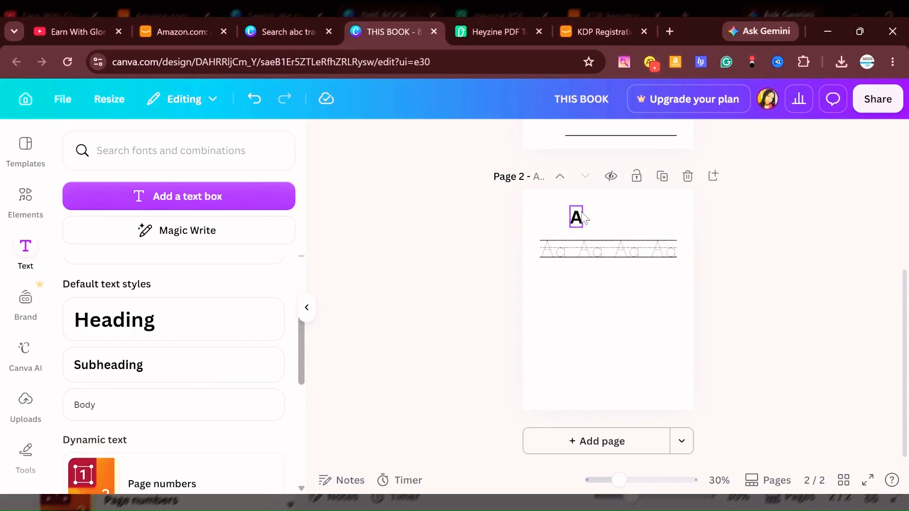
Enlarge the letter A to a font size of about 115, lined up with the start of the tracing row.
double_click(584, 217)
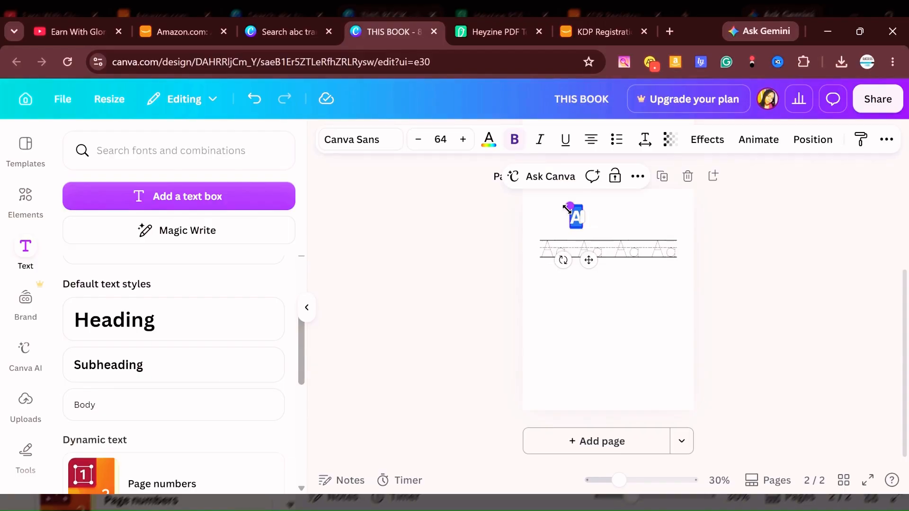
mouse_move(570, 206)
left_mouse_down()
mouse_move(560, 189)
mouse_move(566, 210)
mouse_move(555, 210)
left_mouse_up()
left_click(814, 261)
left_click(873, 254)
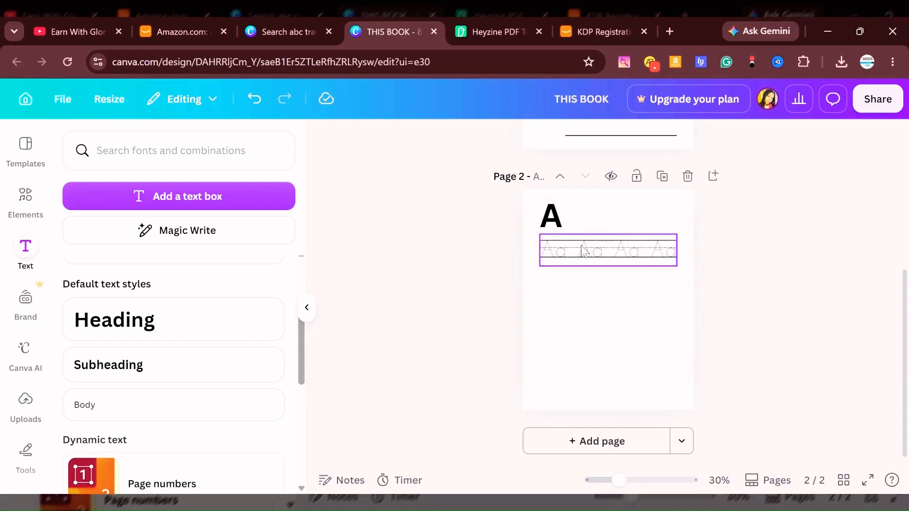
Duplicate the large A, change the copy to a lowercase "a", and align it directly beside the capital letter.
left_click(551, 211)
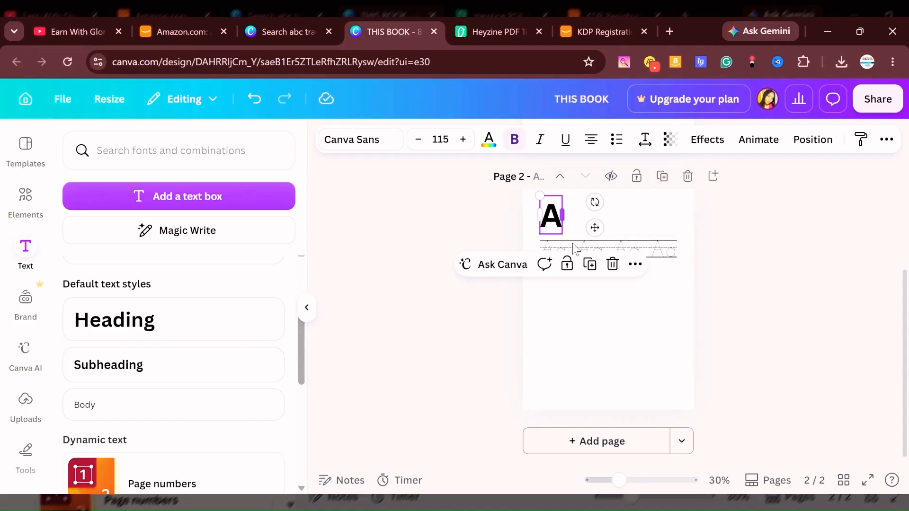
left_click(590, 264)
left_click_drag(570, 234, 570, 230)
double_click(572, 222)
type("a")
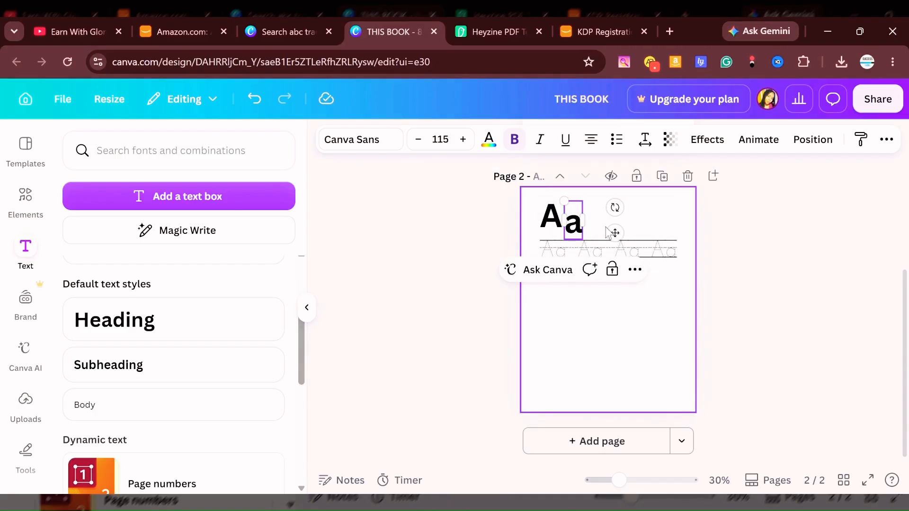
left_click_drag(573, 224, 572, 218)
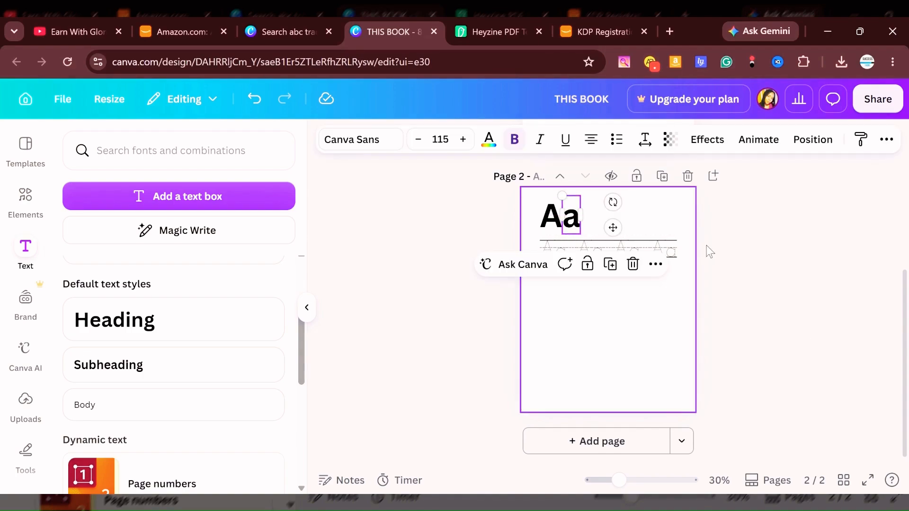
Replace the LINES elements search with a search for "ant" and show only graphics.
left_click(706, 246)
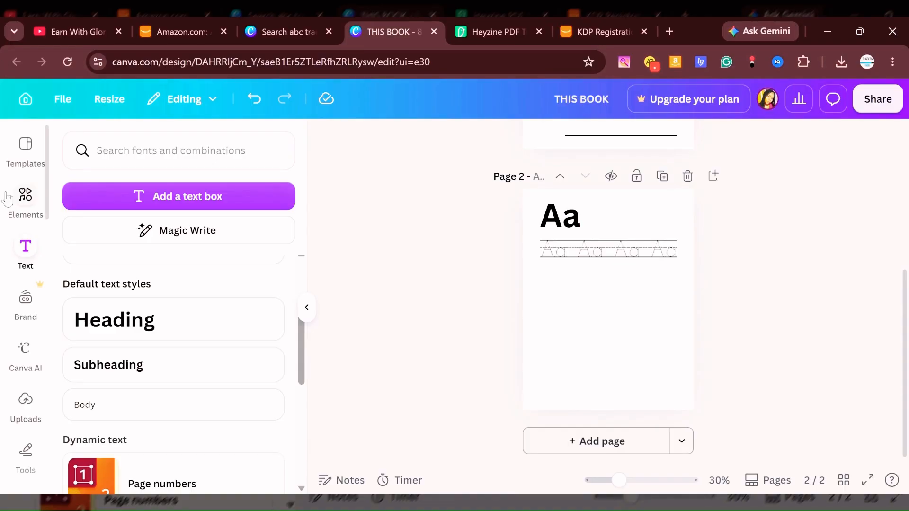
left_click(26, 208)
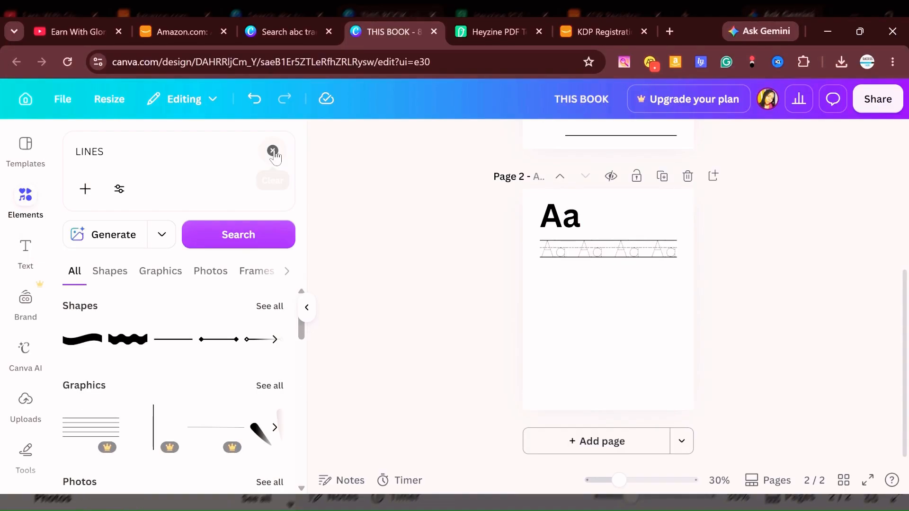
left_click(272, 151)
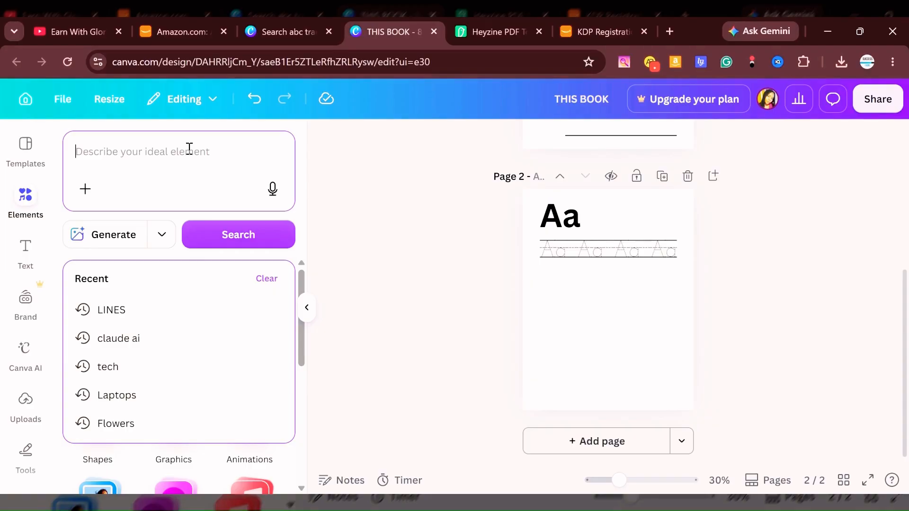
type("a nt")
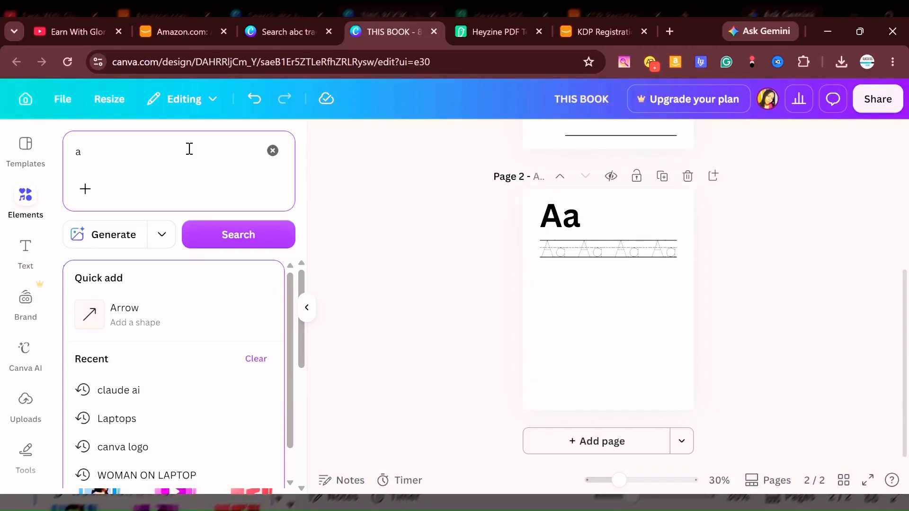
key("BackSpace")
key("BackSpace")
key("BackSpace")
type("nt")
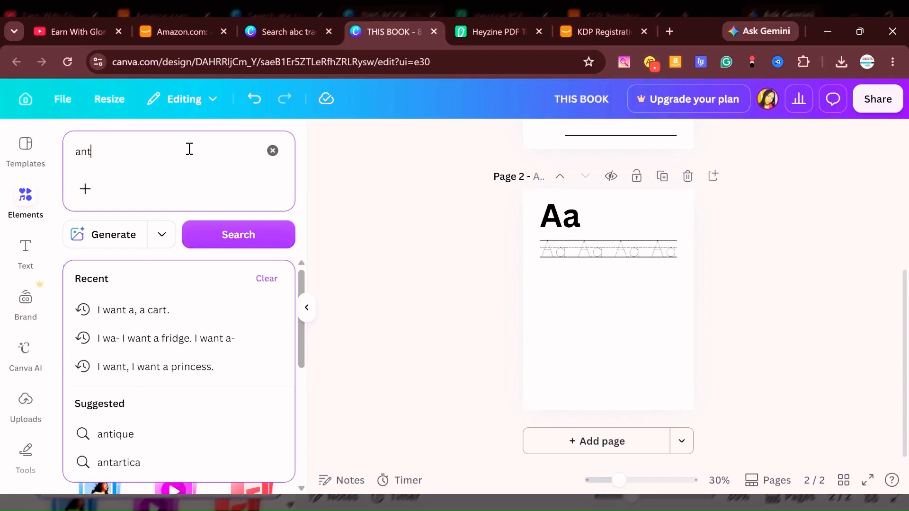
key("Return")
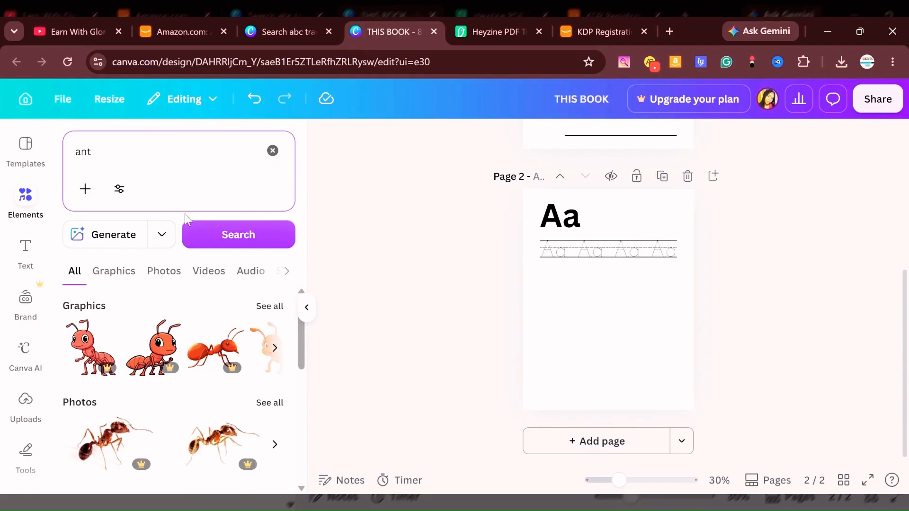
left_click(107, 274)
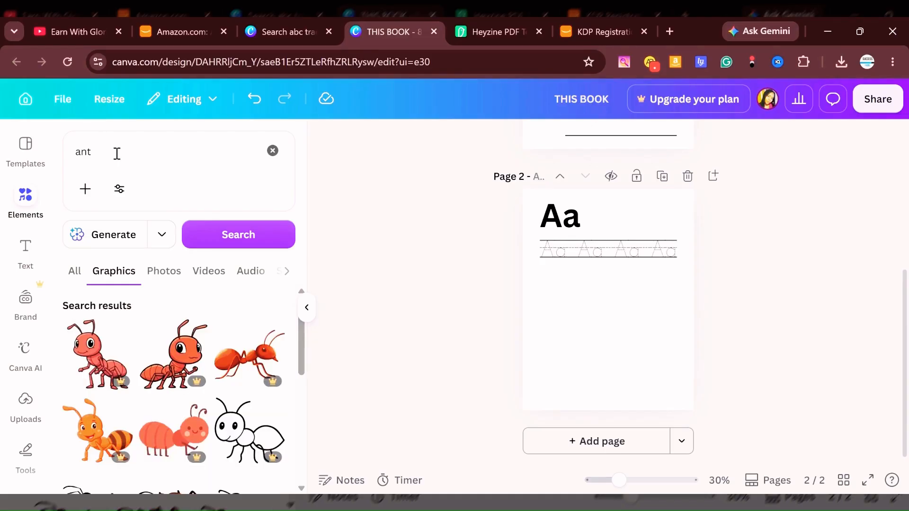
Find the free black-and-white outline ant with the spiral body among the ant graphics and add it to page 2.
scroll(268, 343, "down", 3)
scroll(268, 344, "up", 1)
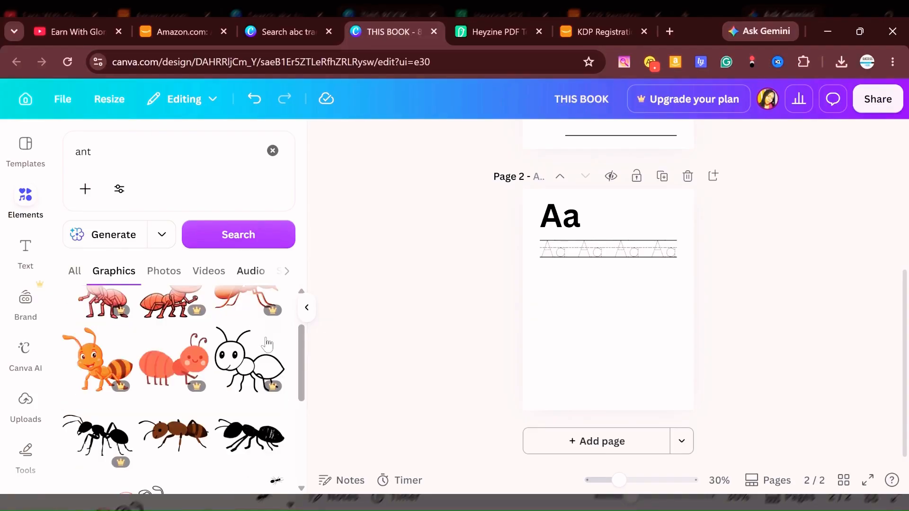
scroll(268, 343, "up", 2)
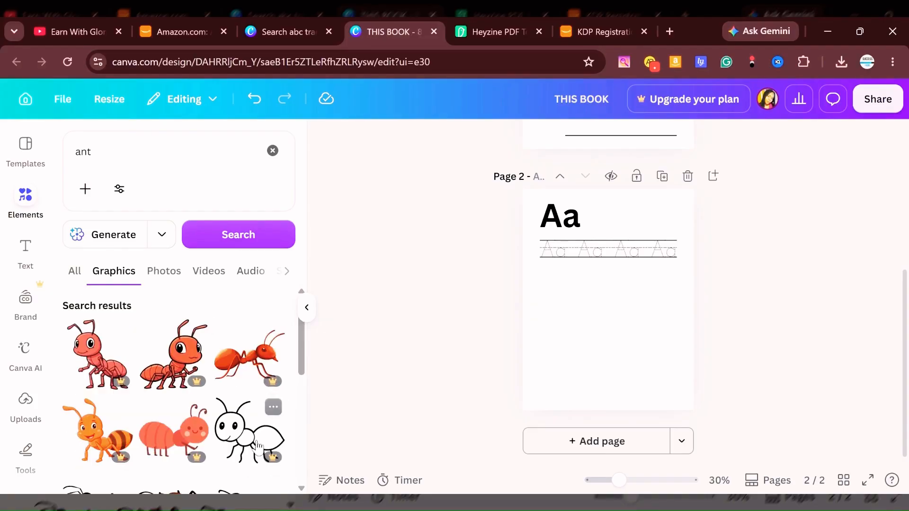
scroll(258, 446, "down", 2)
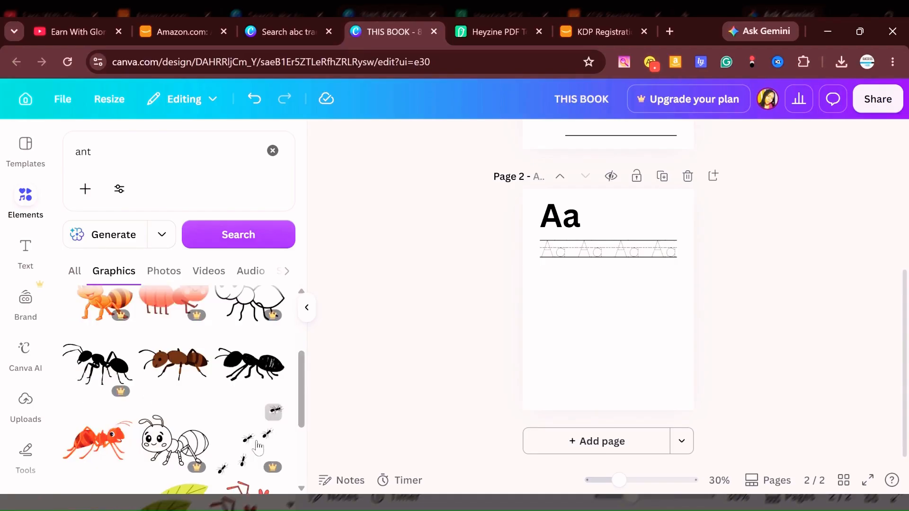
scroll(258, 446, "down", 2)
scroll(223, 415, "down", 5)
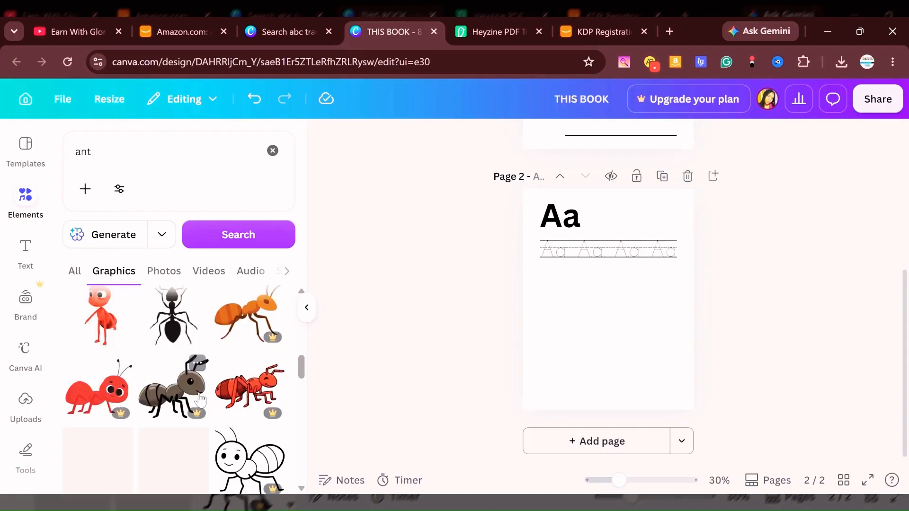
scroll(201, 400, "down", 3)
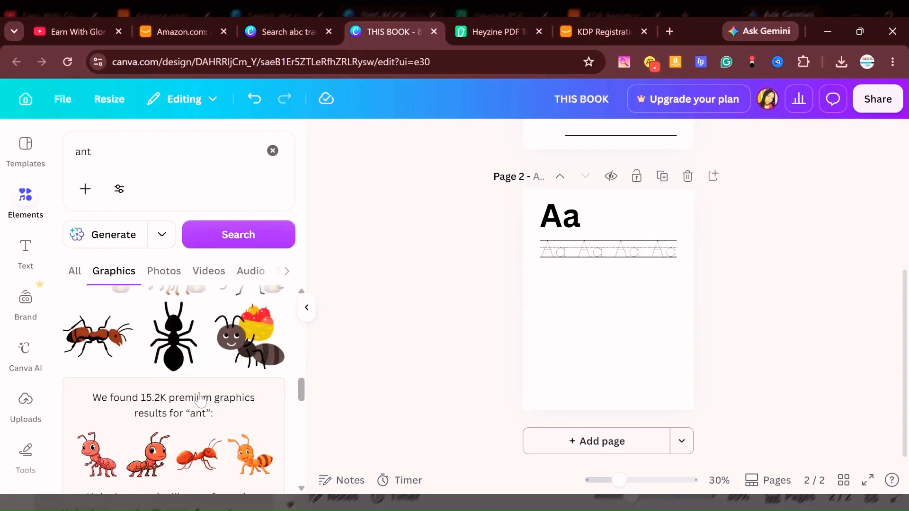
scroll(200, 400, "down", 3)
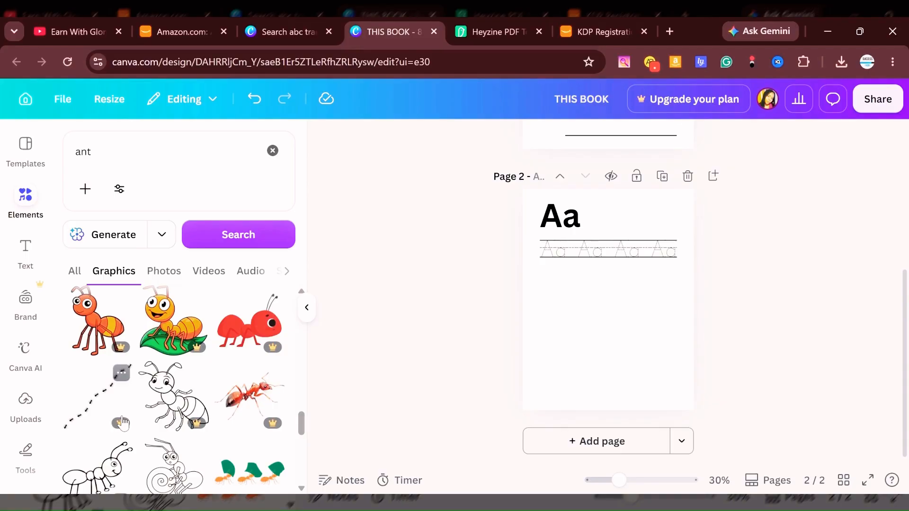
scroll(122, 423, "down", 2)
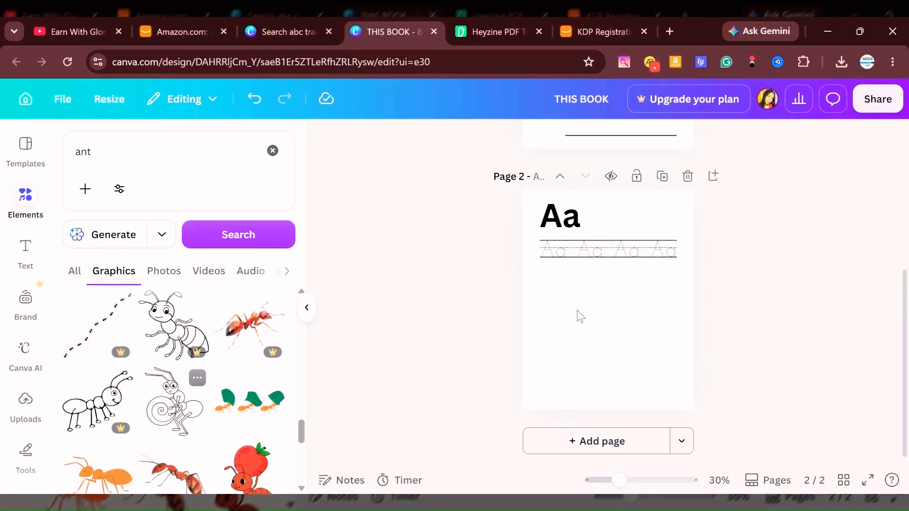
left_click(671, 285)
left_click(625, 324)
left_click_drag(626, 324, 636, 298)
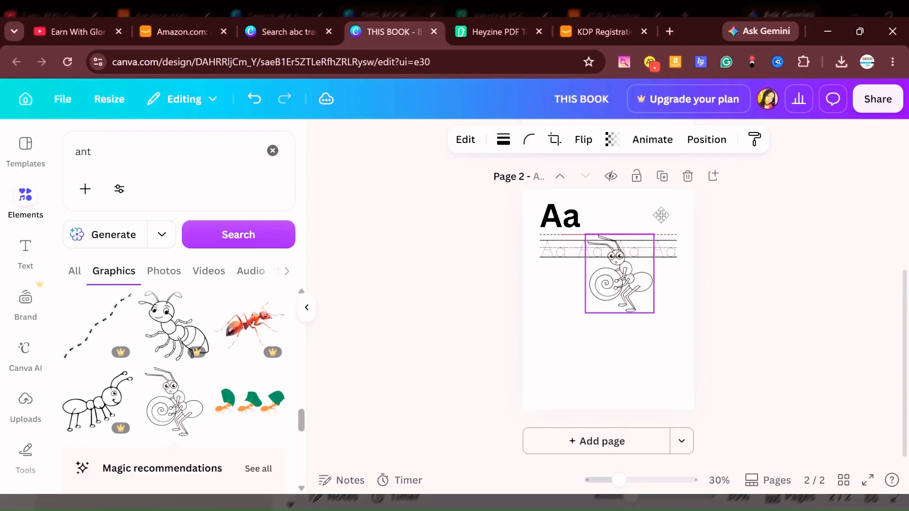
Shrink the ant drawing to about the height of the Aa heading and place it opposite, above the tracing row's right end.
left_click_drag(661, 215, 683, 184)
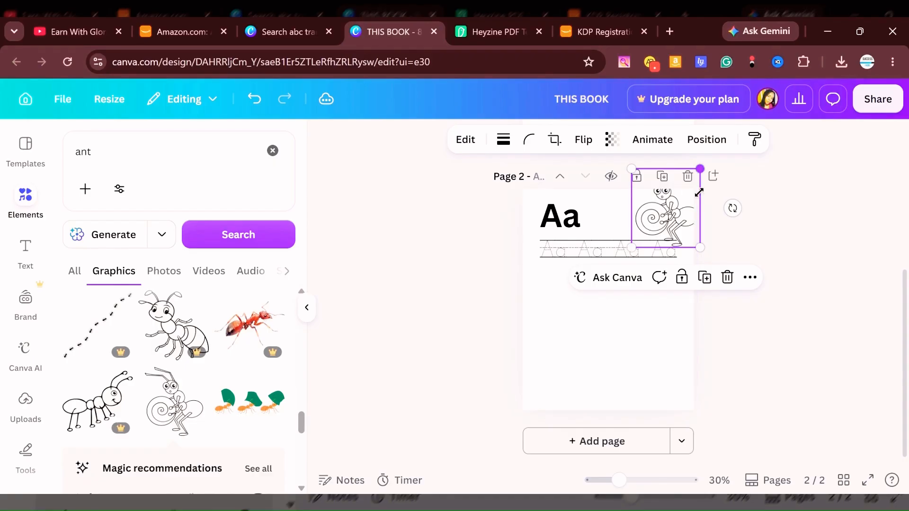
left_click_drag(699, 192, 655, 211)
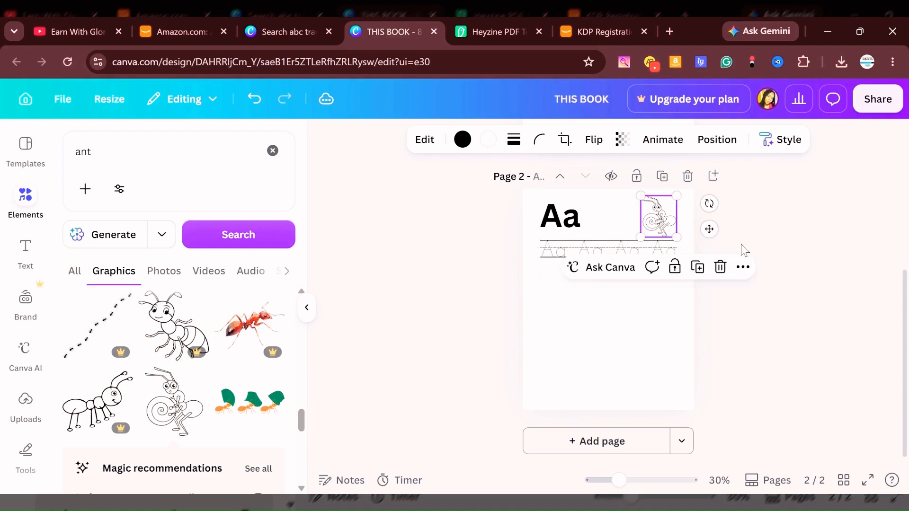
left_click(744, 250)
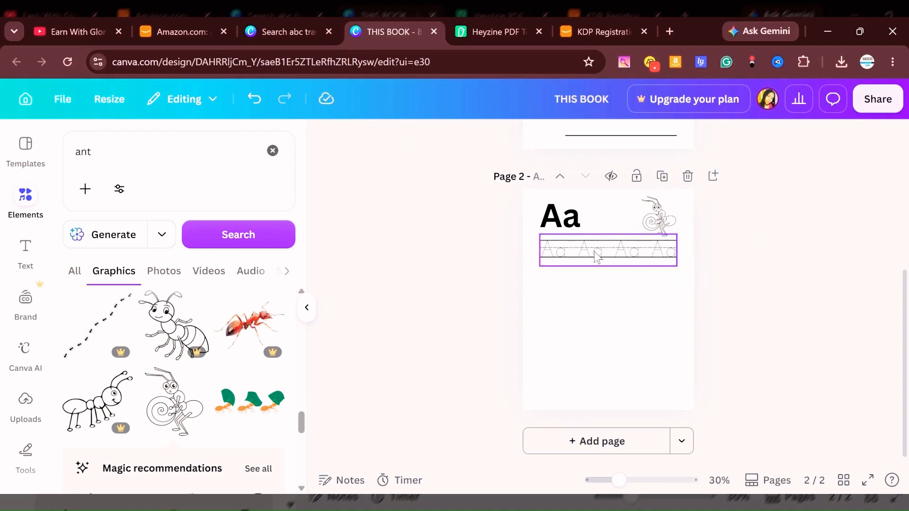
Move the Aa tracing row slightly down to leave a gap below the heading and the ant drawing.
left_click_drag(597, 257, 671, 267)
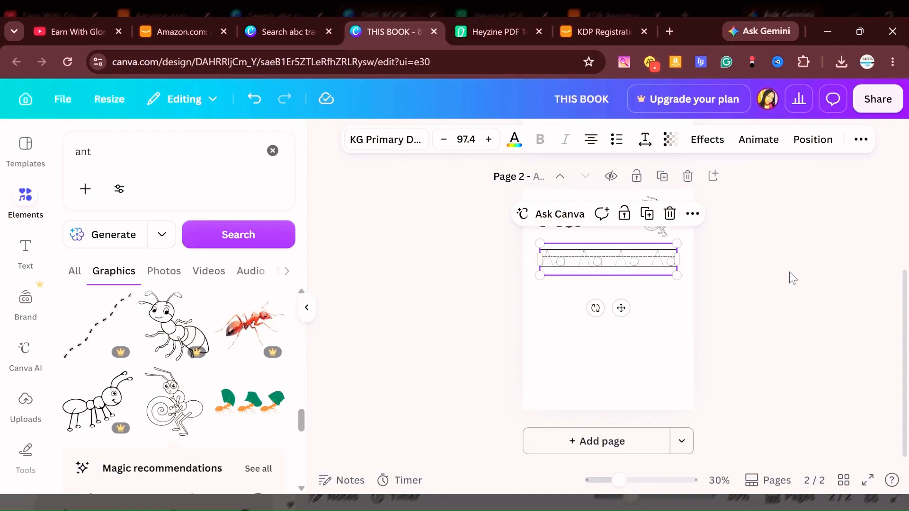
left_click(652, 343)
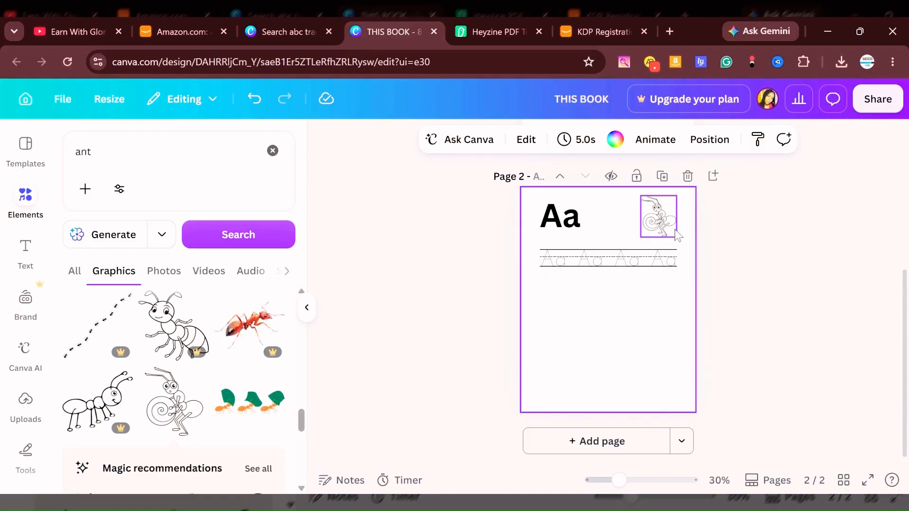
left_click(768, 285)
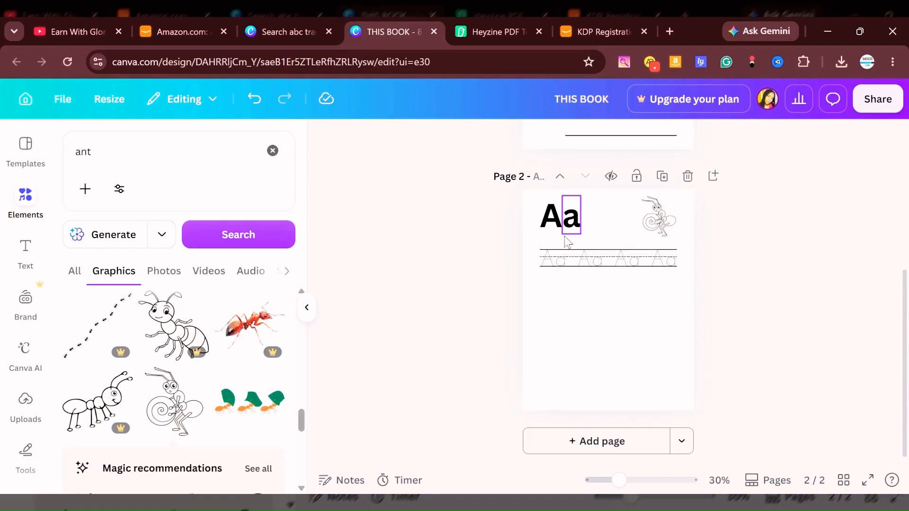
Duplicate the Aa tracing row three times, spacing the four rows evenly down page 2.
left_click(632, 268)
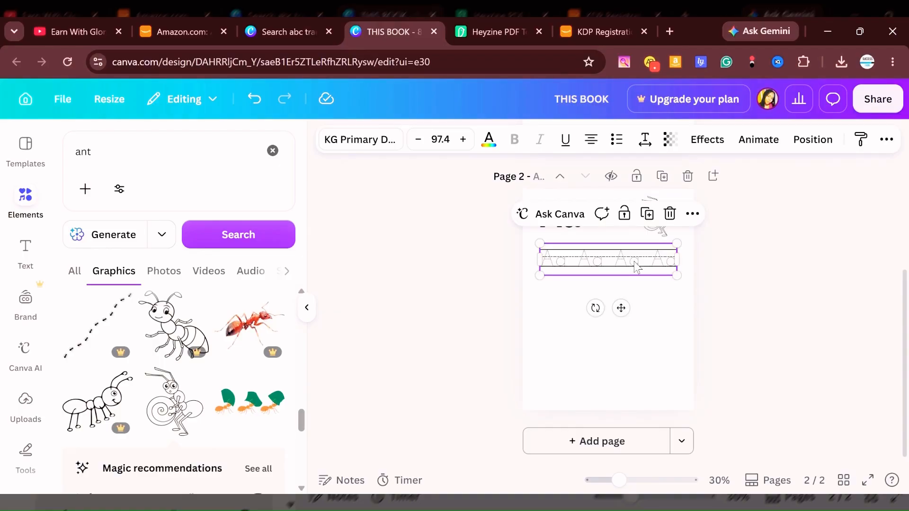
left_click_drag(638, 268, 637, 322)
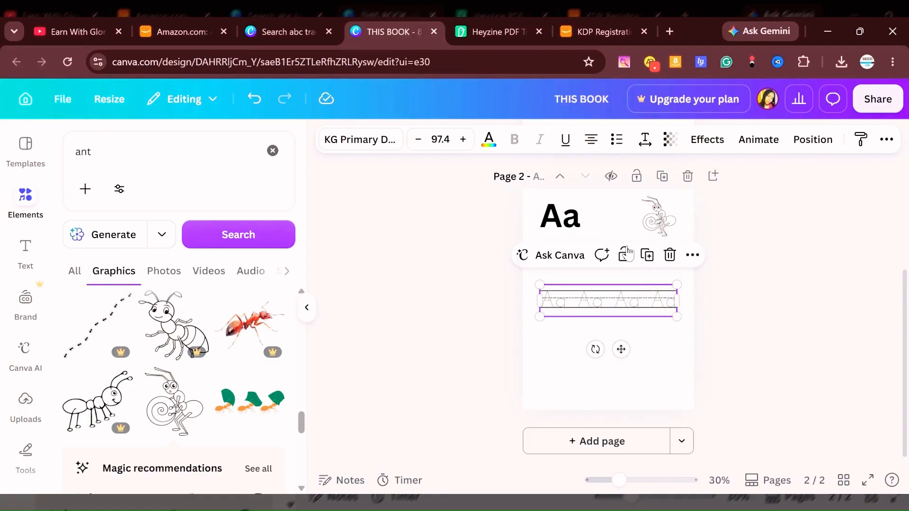
left_click(647, 255)
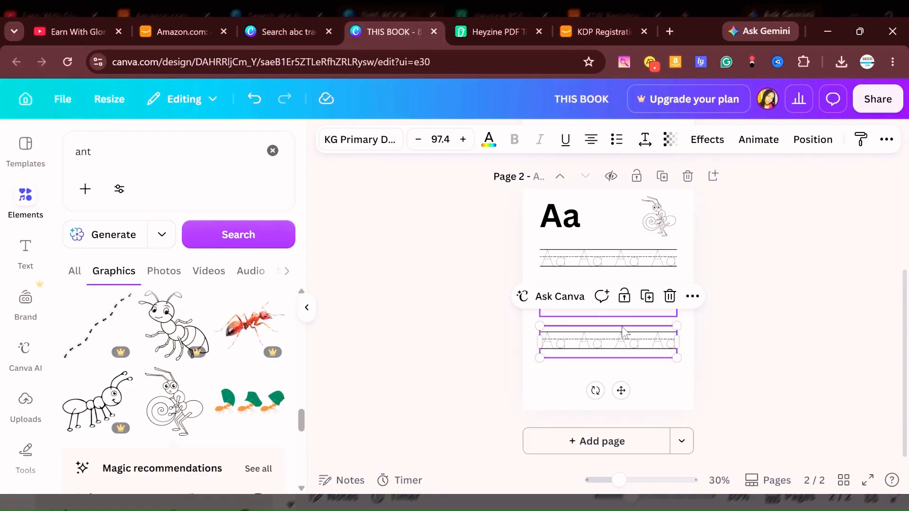
left_click(651, 301)
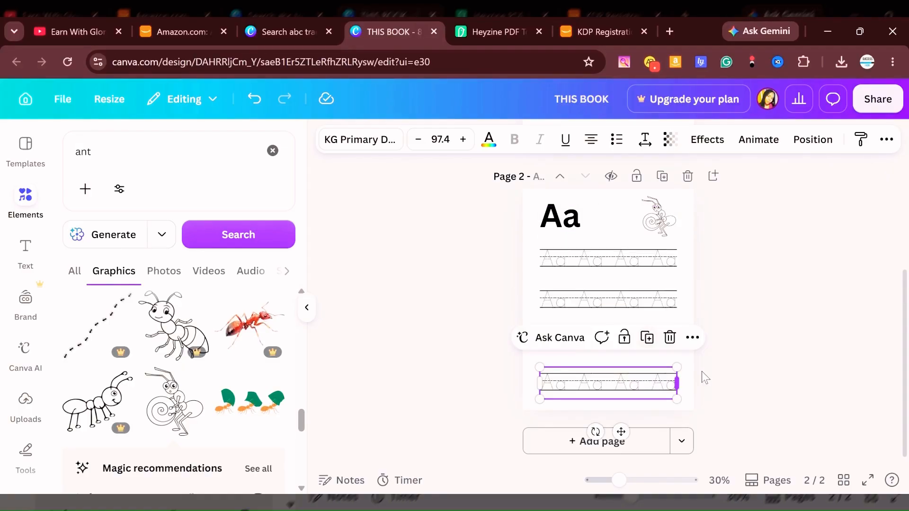
left_click(740, 356)
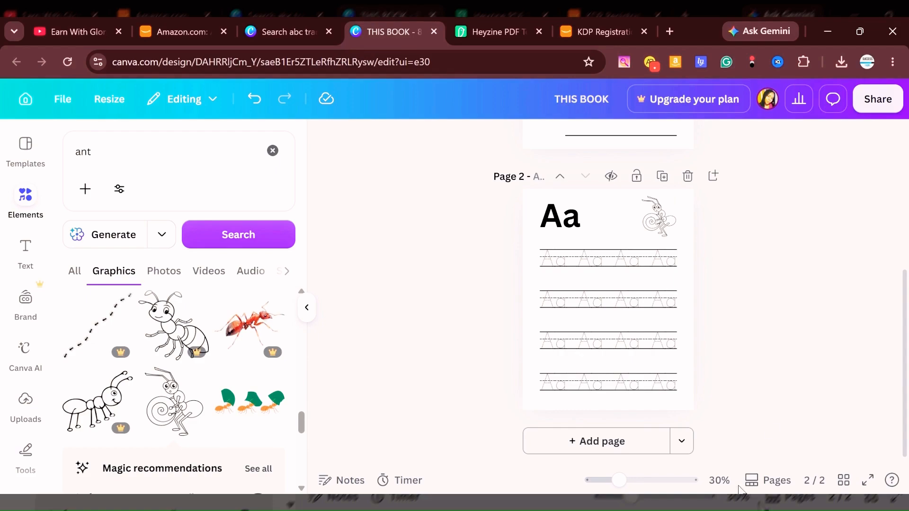
Duplicate the finished letter A page as page 3.
left_click(663, 177)
scroll(681, 299, "down", 4)
scroll(674, 220, "up", 3)
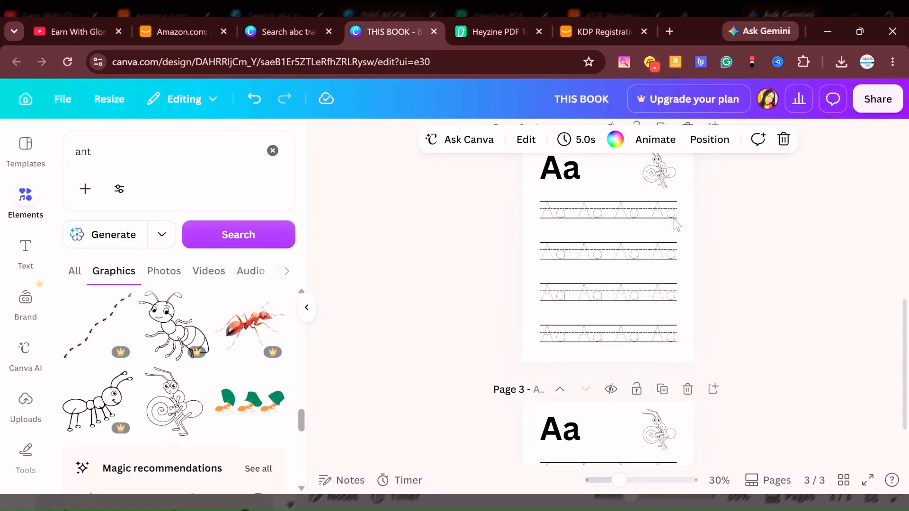
scroll(686, 286, "down", 4)
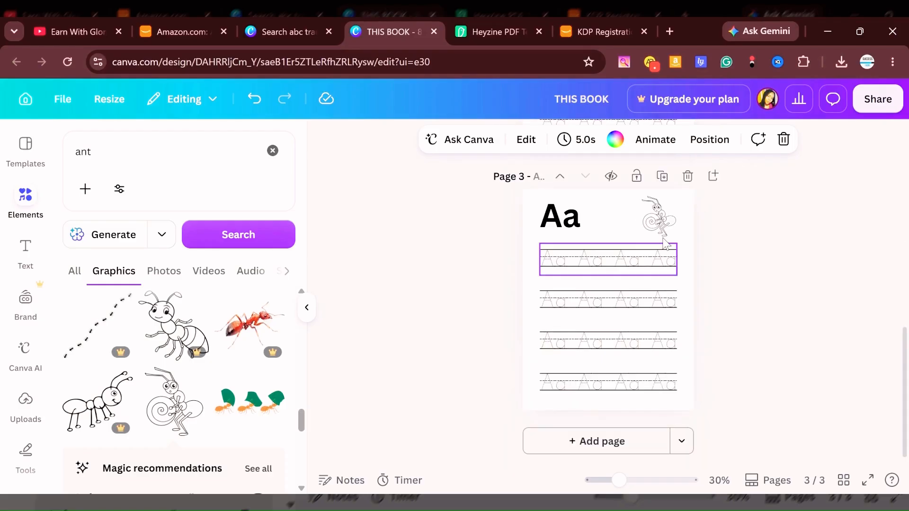
Change the large heading letters on page 3 to capital "B" and lowercase "b".
left_click(555, 222)
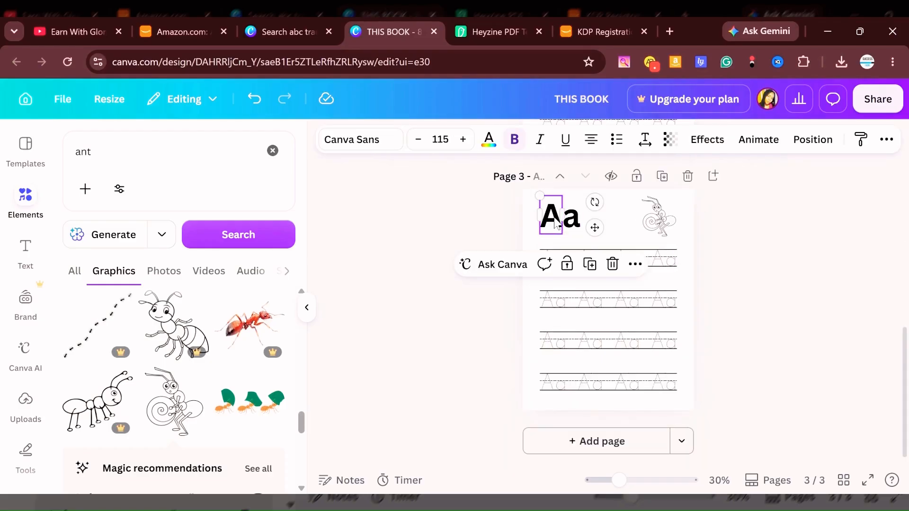
double_click(555, 219)
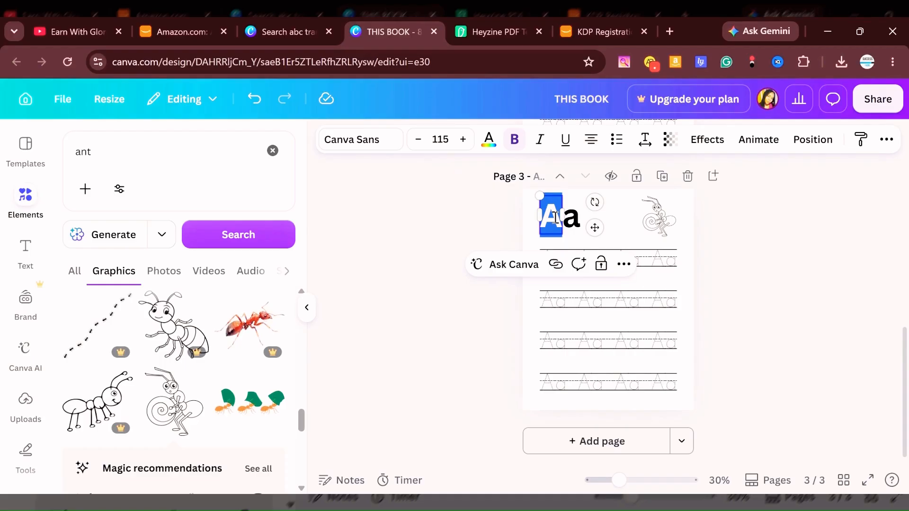
type("B")
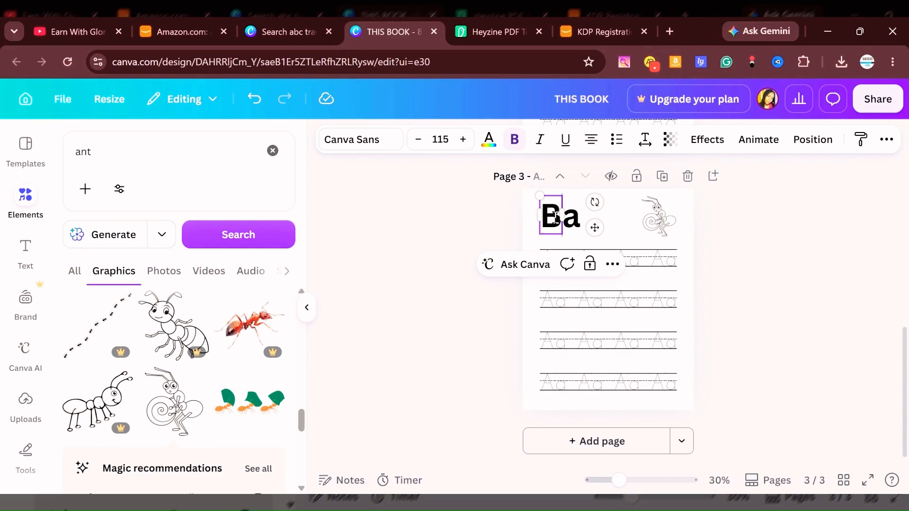
left_click(577, 231)
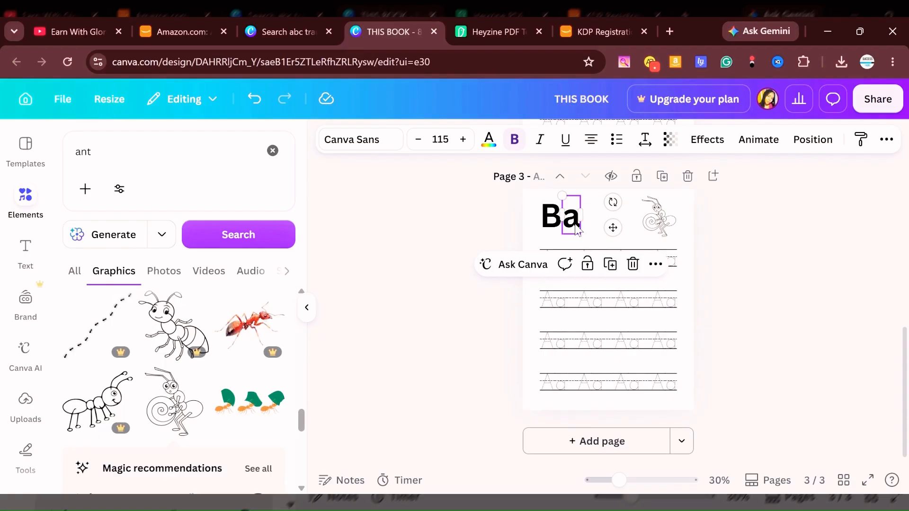
double_click(576, 228)
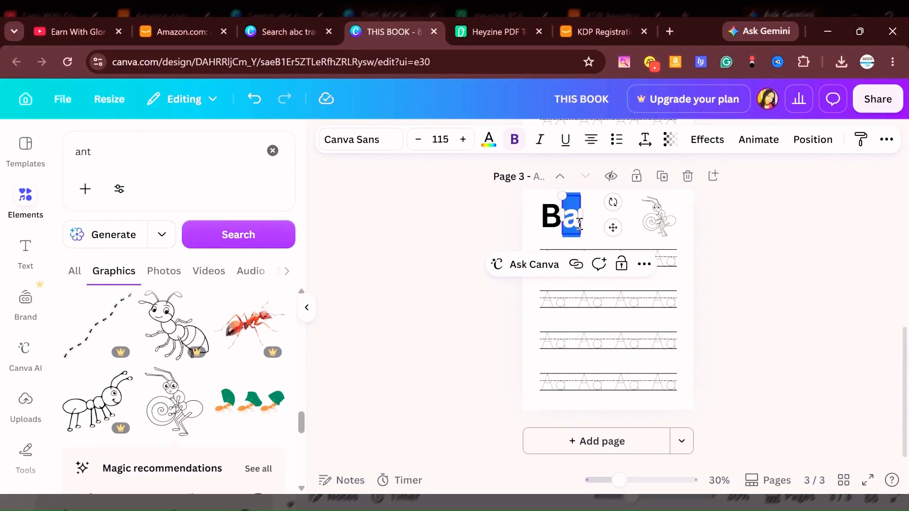
type("b")
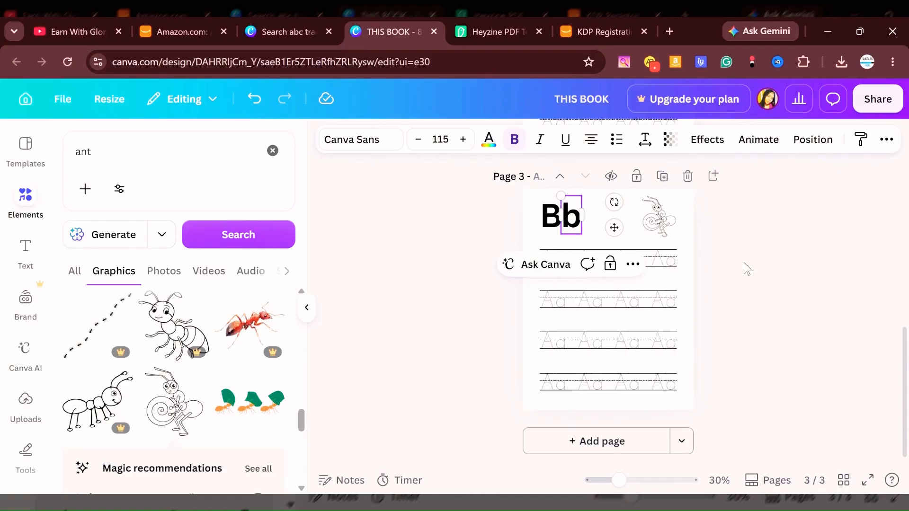
left_click(747, 268)
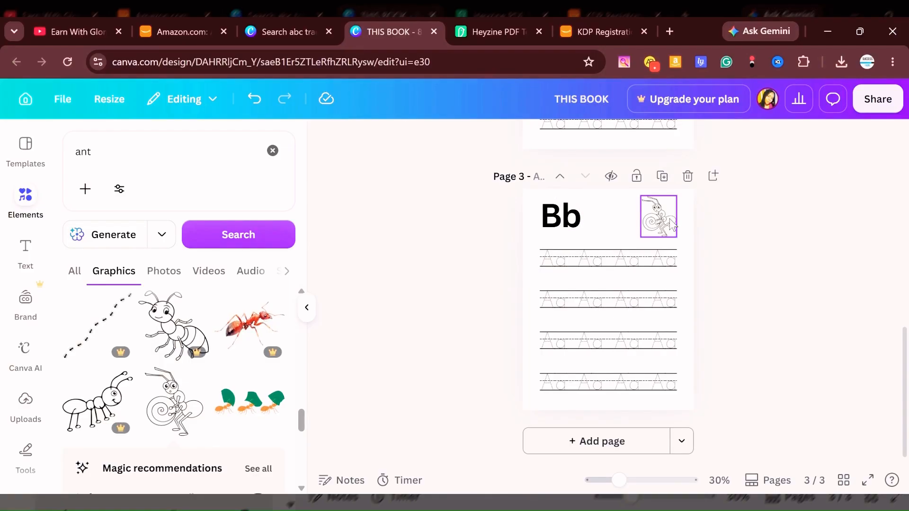
Search the graphics for "ball" and add the black-and-white soccer ball to page 3.
left_click(272, 151)
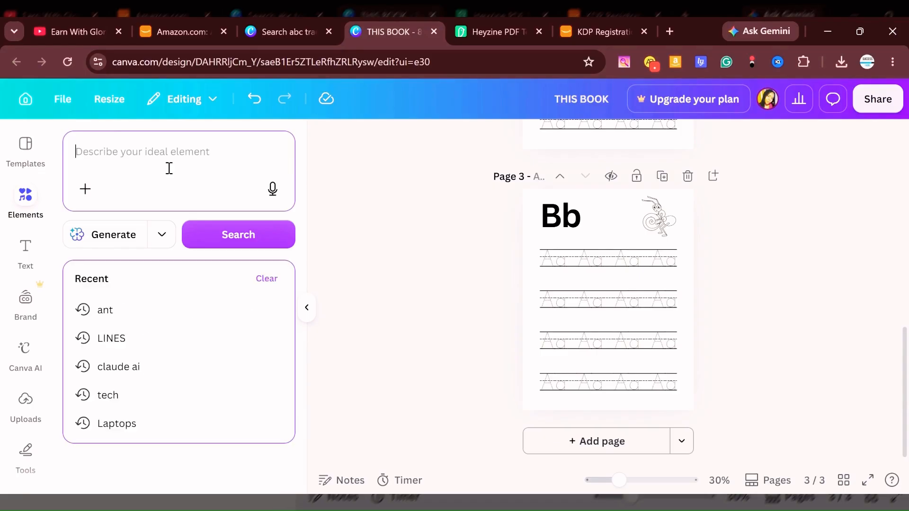
type("ball")
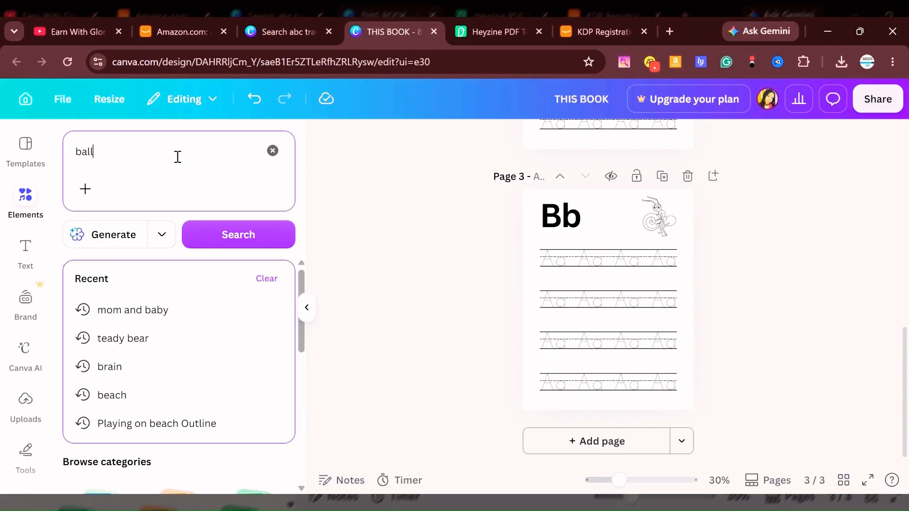
key("Return")
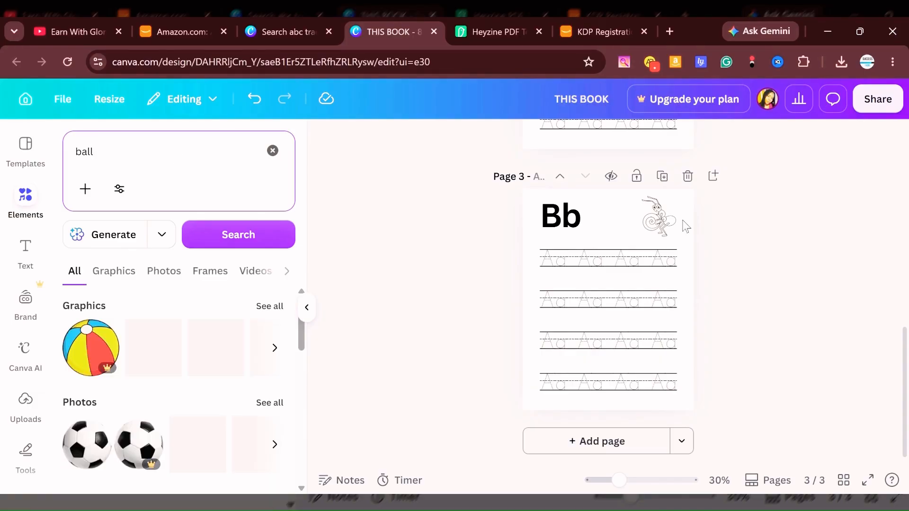
left_click(114, 272)
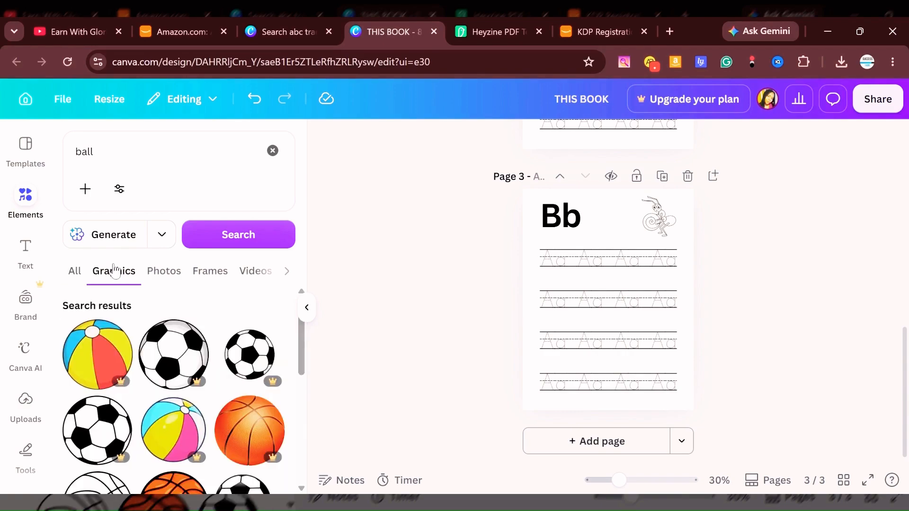
scroll(164, 271, "down", 3)
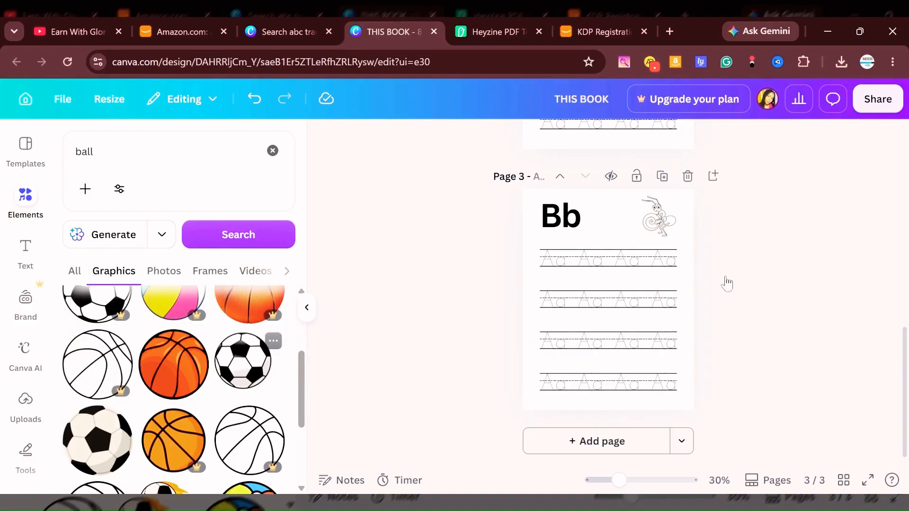
left_click(754, 276)
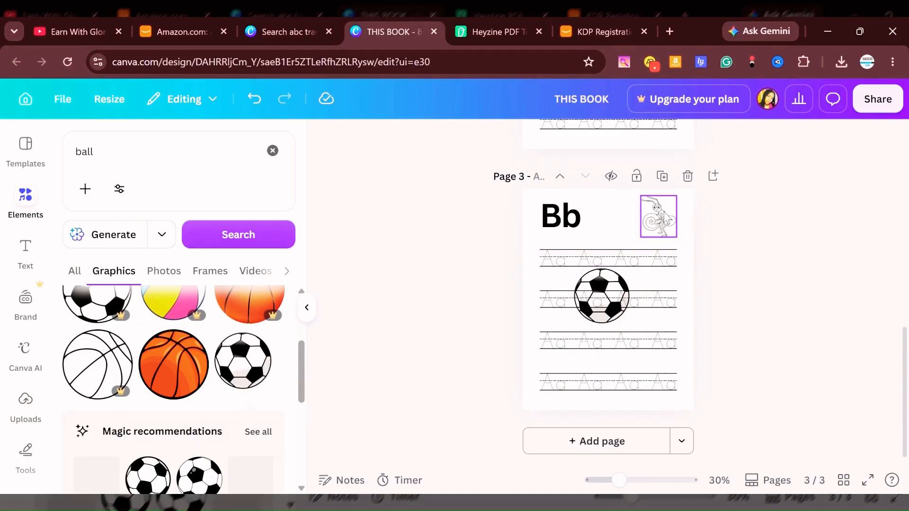
Delete the ant drawing from page 3 and put the soccer ball in its place beside the Bb heading, shrunk to fit above the tracing rows.
left_click(668, 219)
key("Delete")
mouse_move(603, 307)
left_mouse_down()
mouse_move(644, 211)
mouse_move(629, 286)
mouse_move(603, 317)
mouse_move(603, 308)
left_mouse_up()
left_click(748, 323)
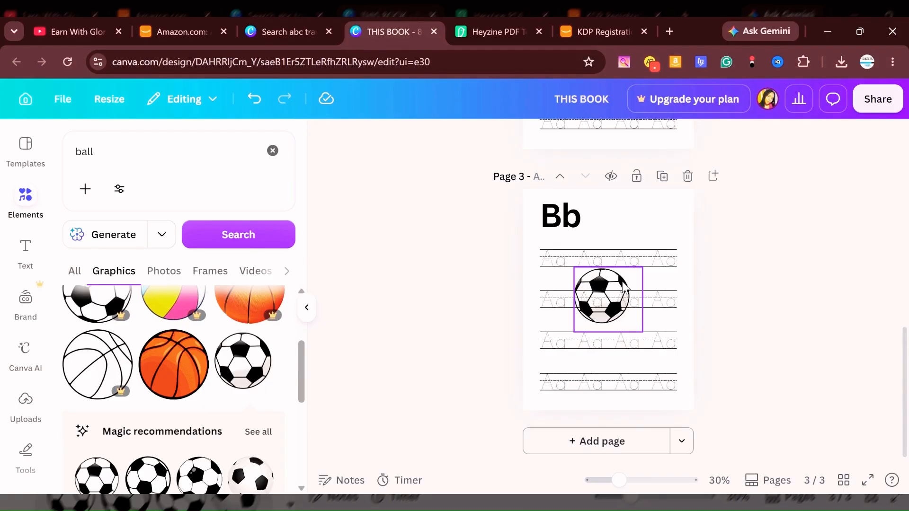
left_click_drag(625, 287, 672, 209)
left_click_drag(693, 259, 659, 217)
left_click(812, 242)
left_click(743, 315)
Replace the text of the second Aa tracing row on page 3 with four spaced "Bb" pairs.
left_click(569, 259)
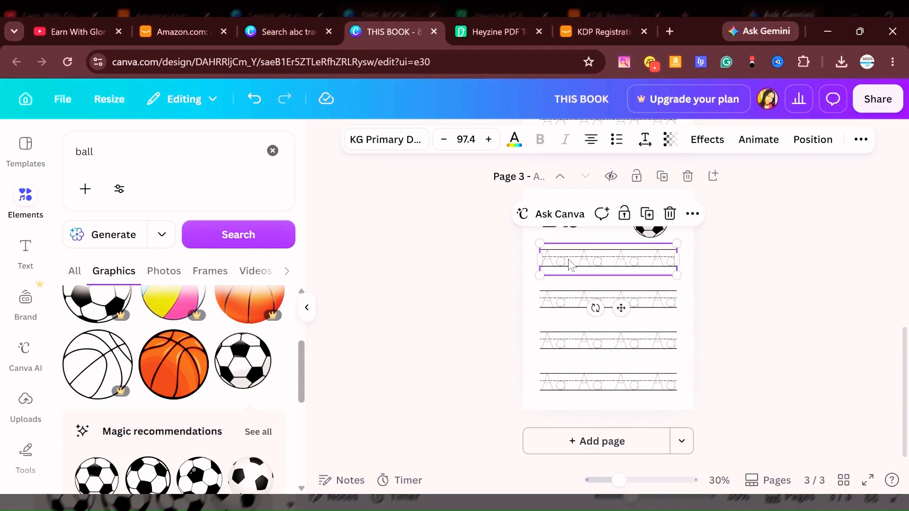
double_click(568, 259)
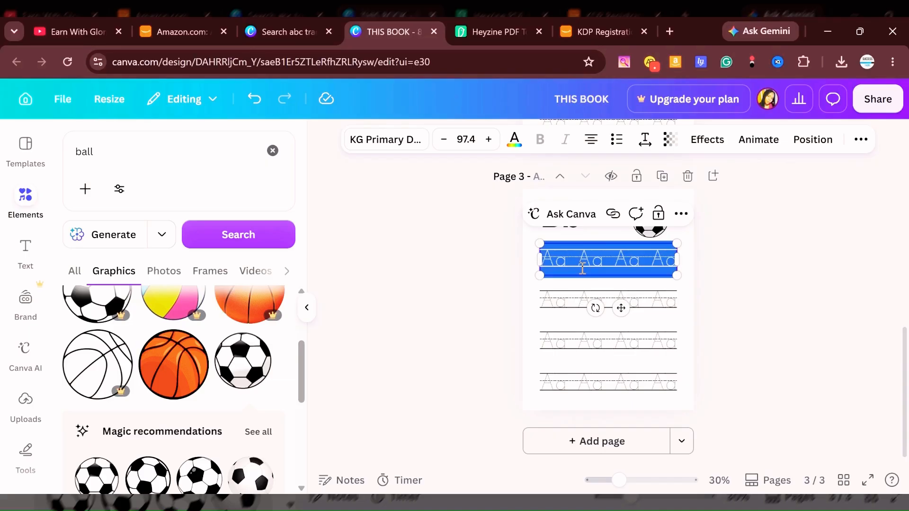
scroll(582, 268, "up", 1)
key("BackSpace")
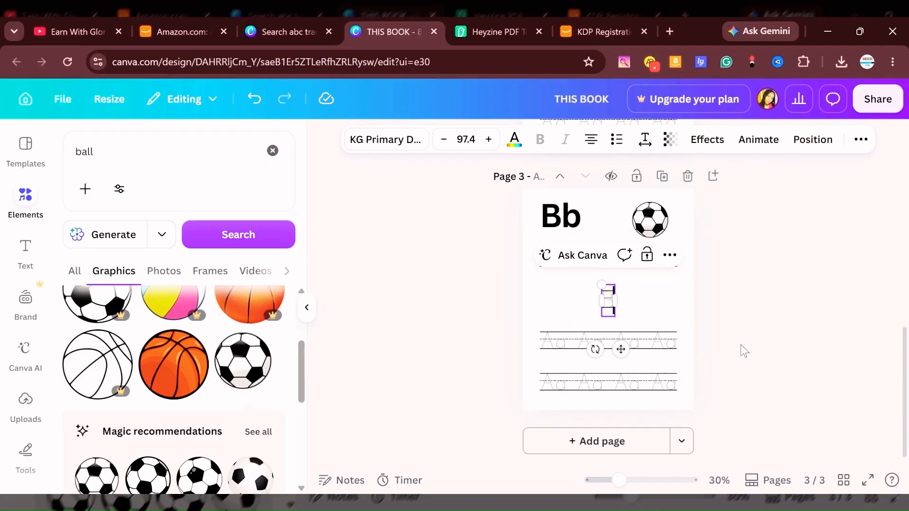
left_click(833, 280)
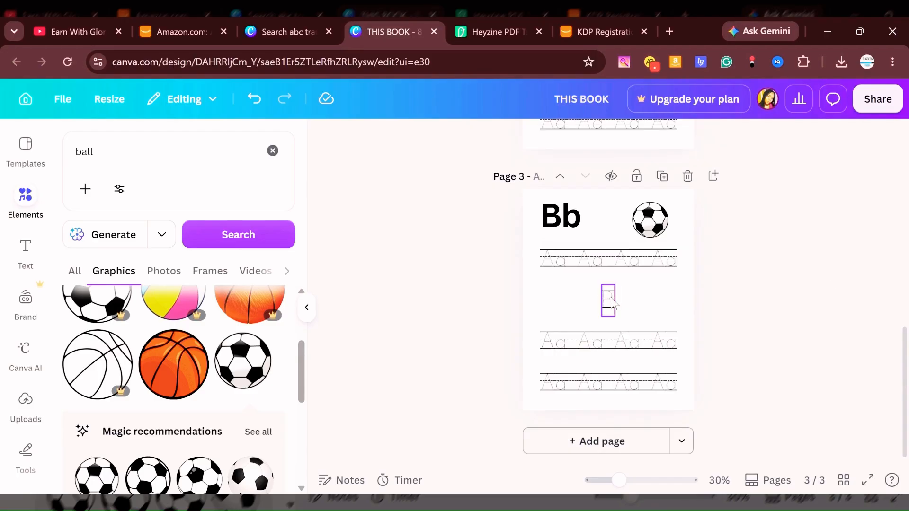
left_click(612, 303)
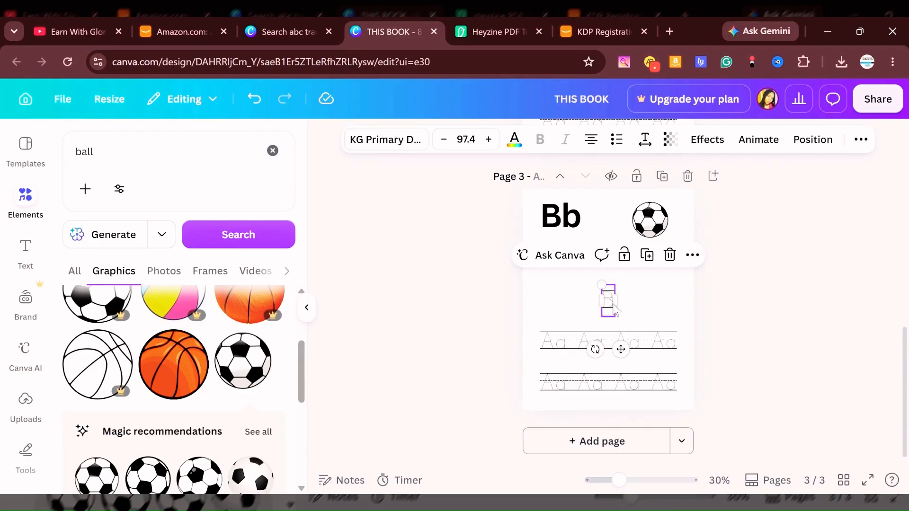
type("Bb")
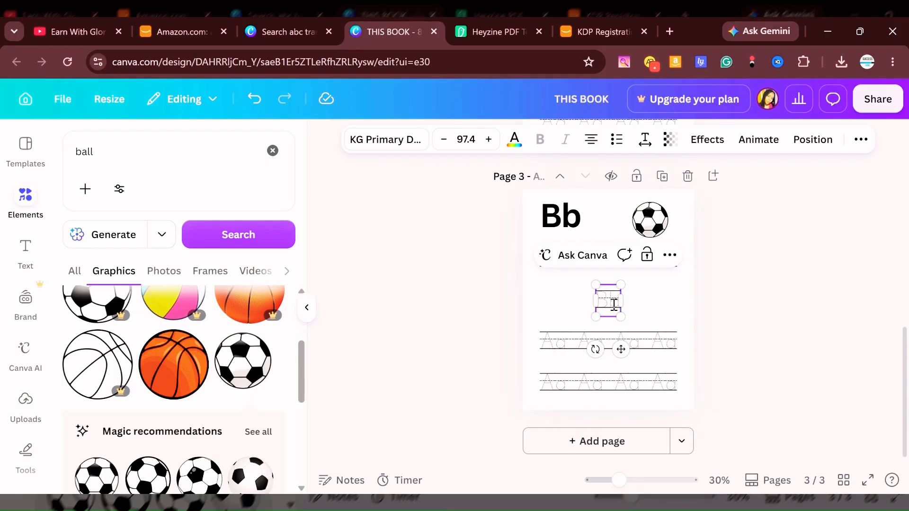
type(" B")
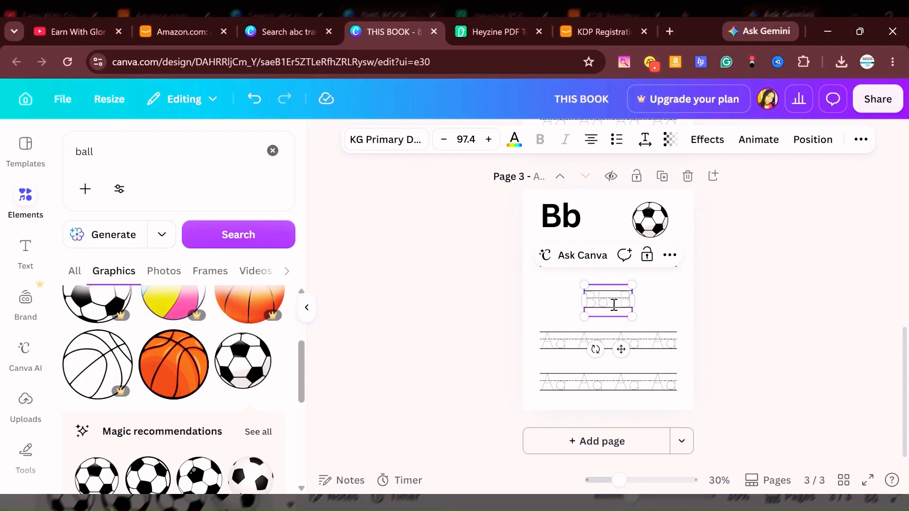
type("b")
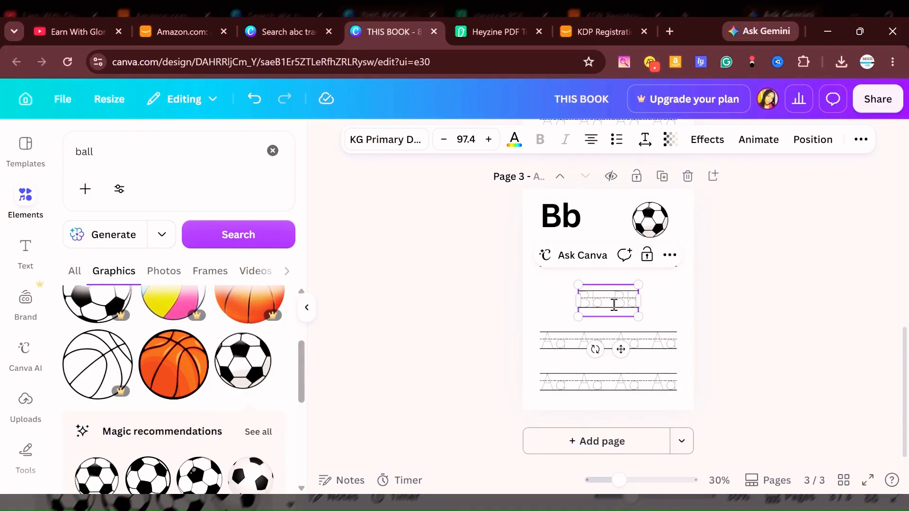
type(" Bb")
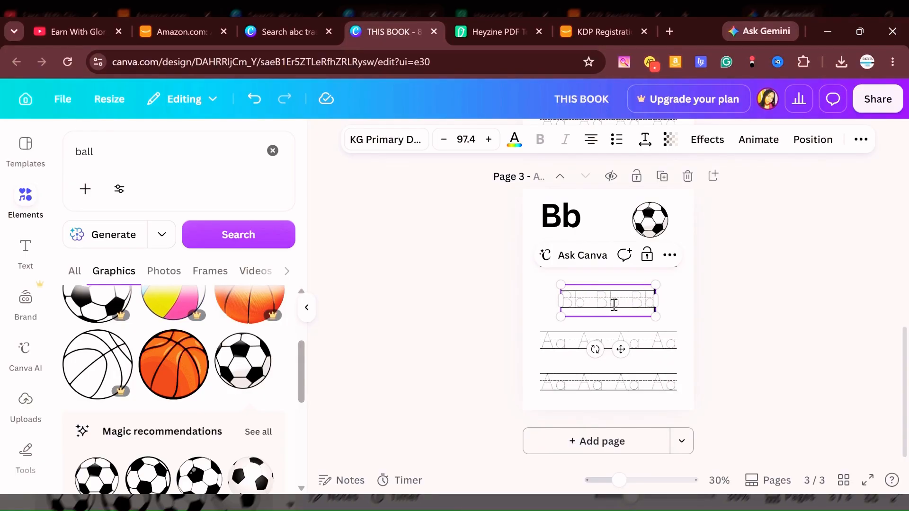
type(" Bb")
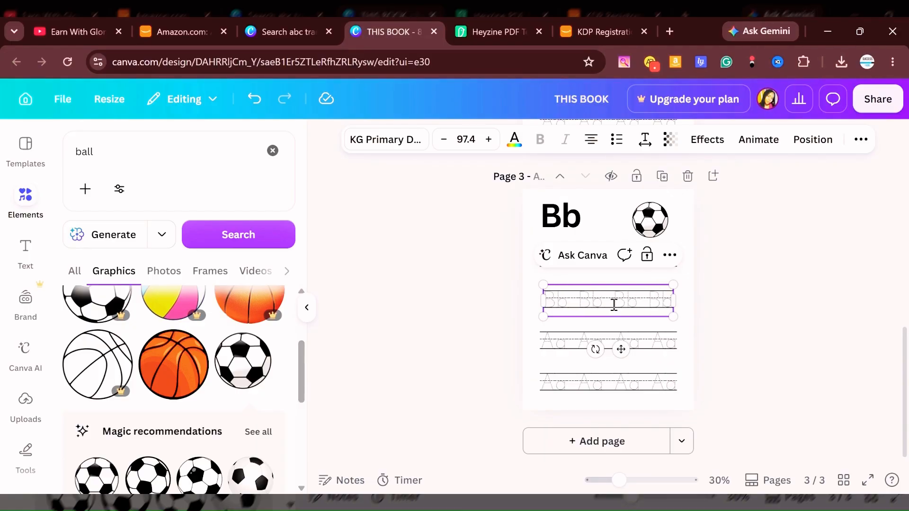
left_click(698, 269)
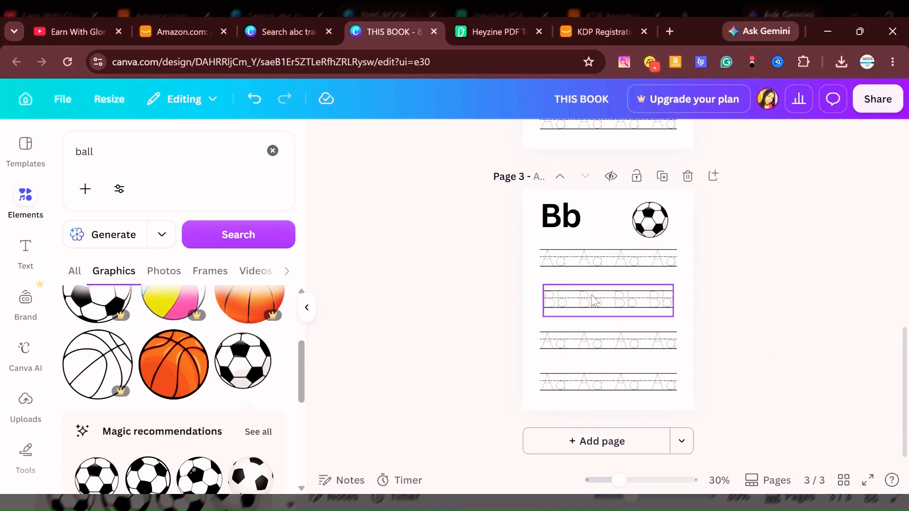
Delete the three remaining Aa tracing rows from page 3.
left_click(655, 262)
key("Delete")
left_click(662, 341)
key("Delete")
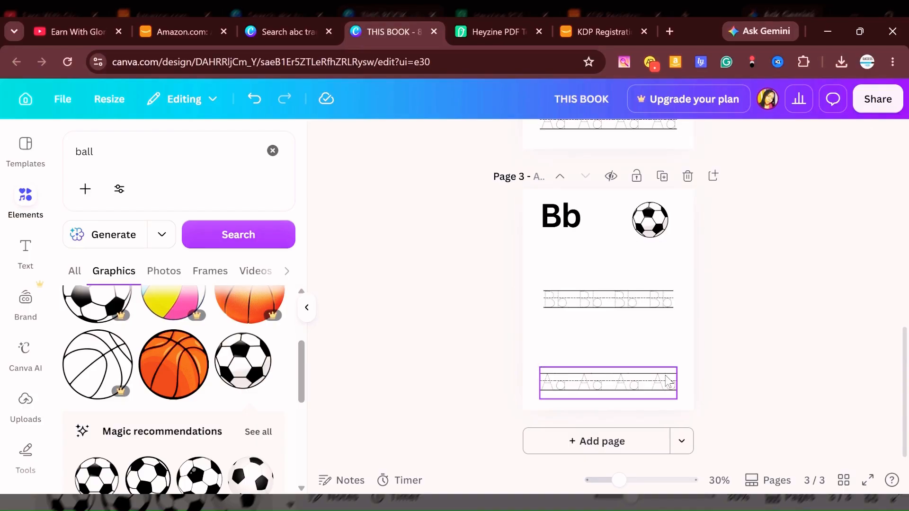
left_click(662, 377)
key("Delete")
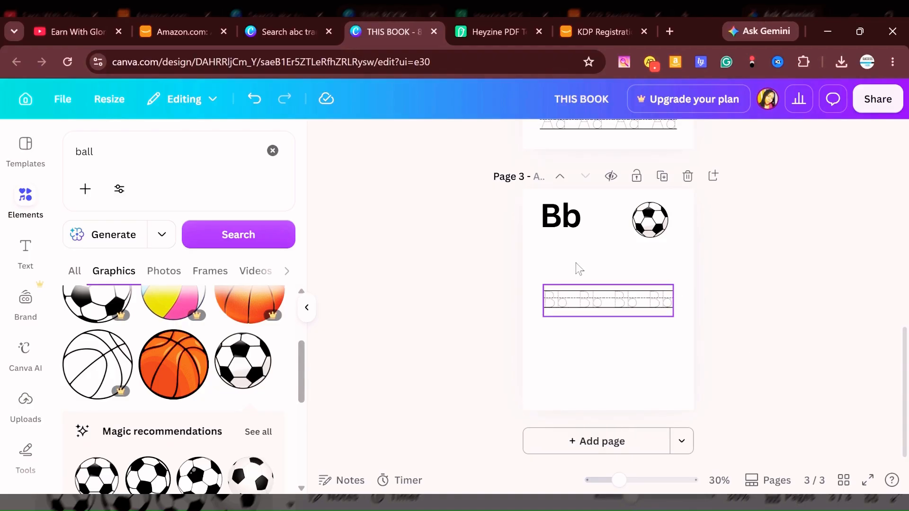
Align the Bb tracing row with the heading's left edge and duplicate it into four evenly spaced rows down page 3.
mouse_move(575, 299)
left_mouse_down()
mouse_move(574, 258)
mouse_move(589, 259)
mouse_move(611, 294)
mouse_move(607, 302)
left_mouse_up()
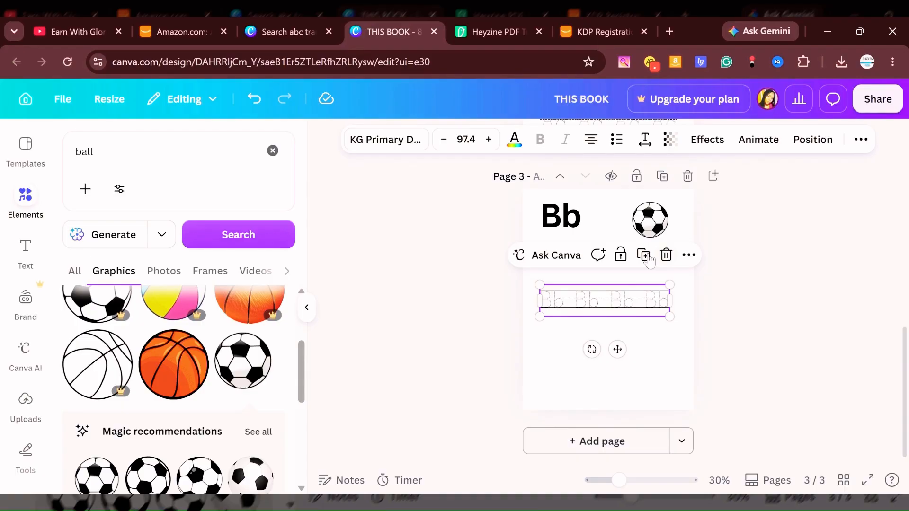
left_click(646, 255)
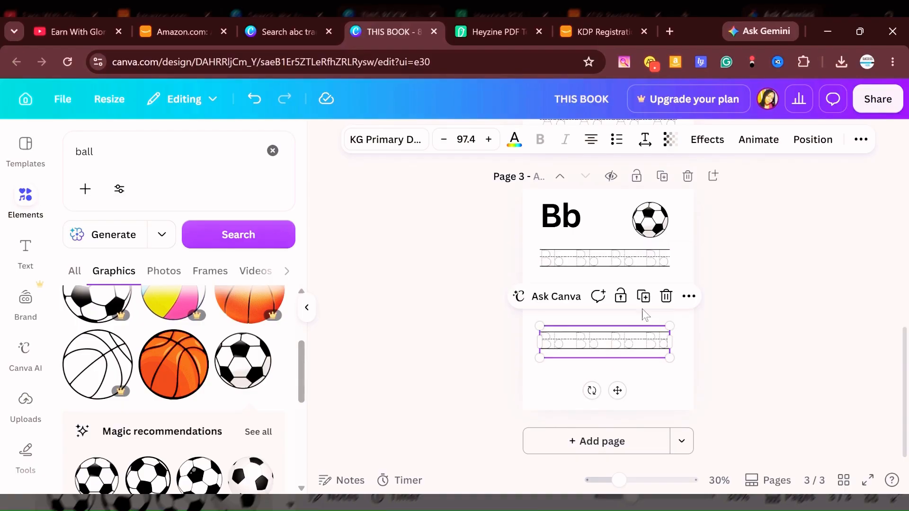
left_click(643, 297)
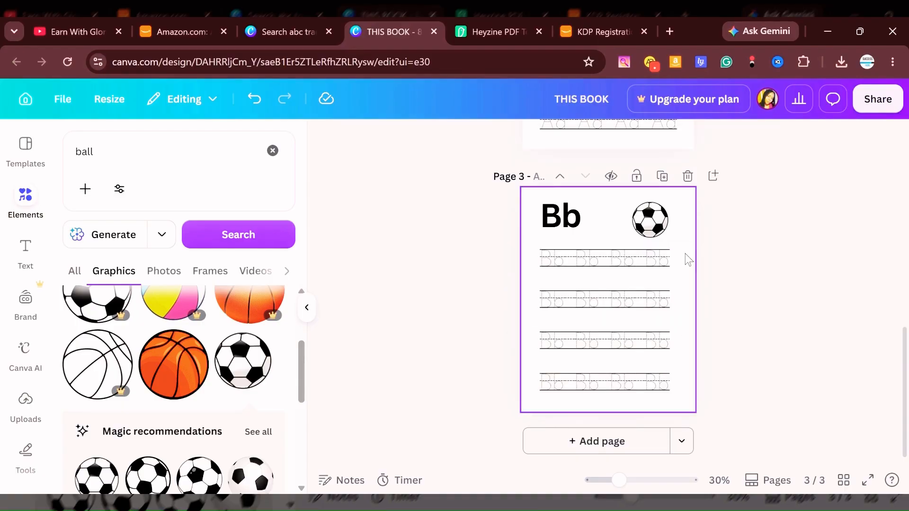
scroll(682, 255, "up", 5)
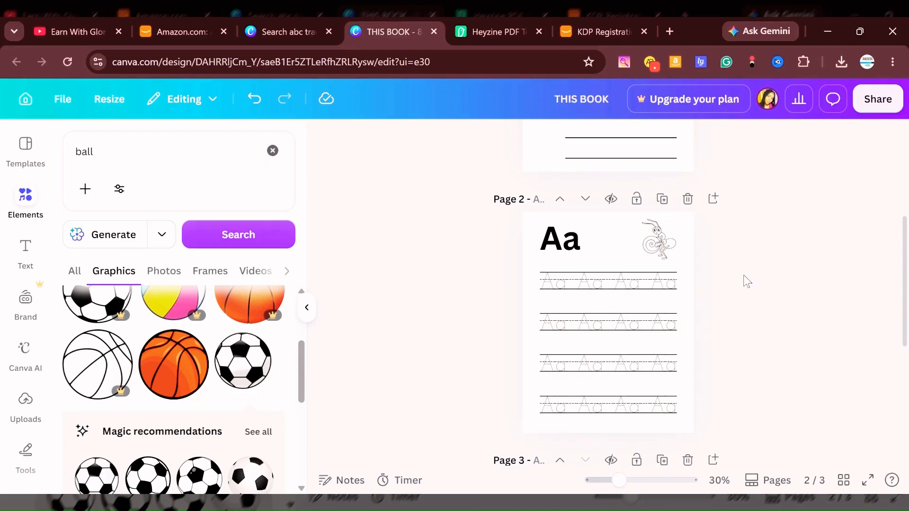
scroll(686, 250, "down", 3)
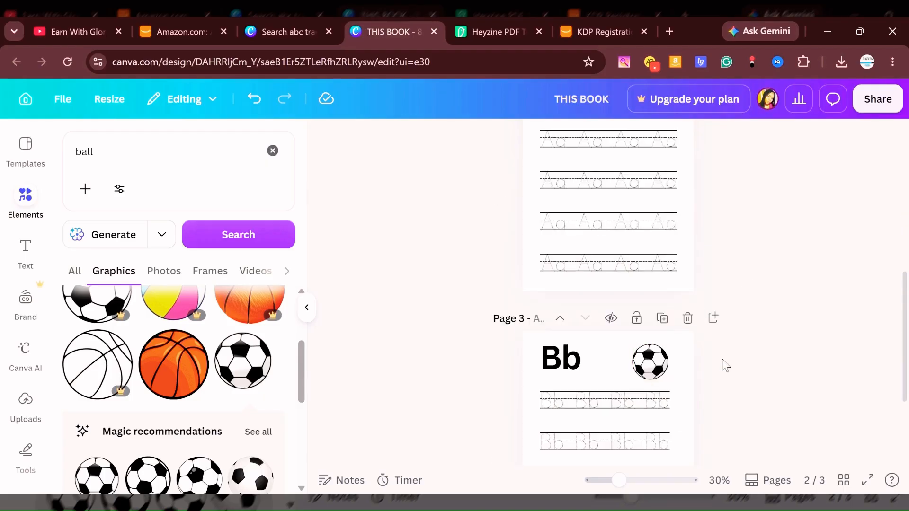
scroll(723, 350, "down", 3)
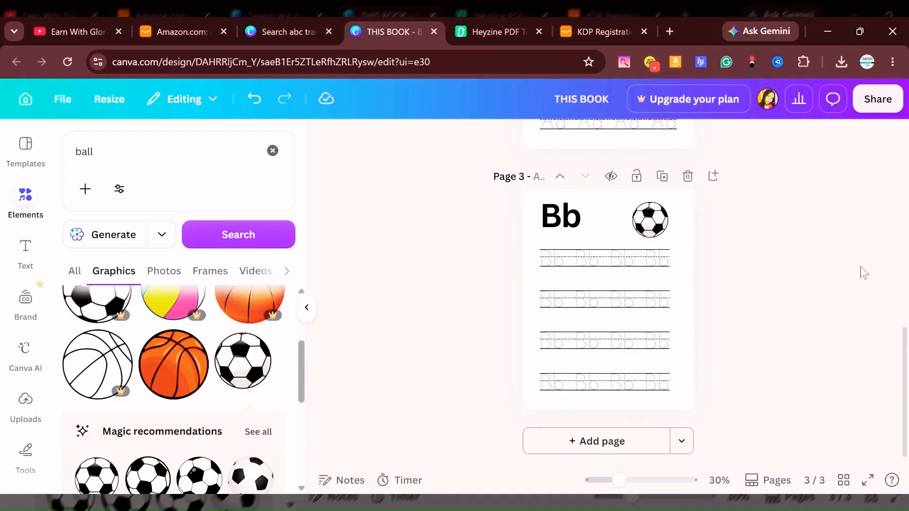
Download all pages of the design as a PDF with the Print preset, keeping the RGB color profile.
left_click(882, 107)
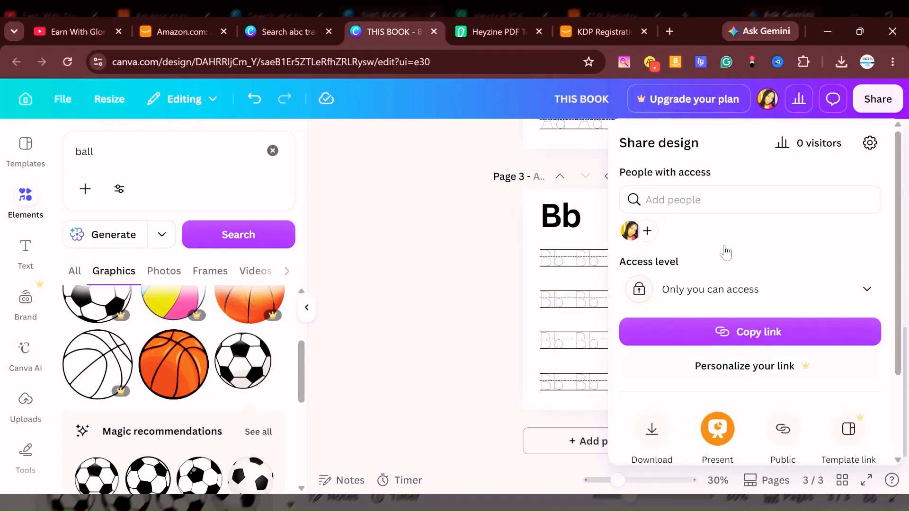
scroll(687, 284, "down", 2)
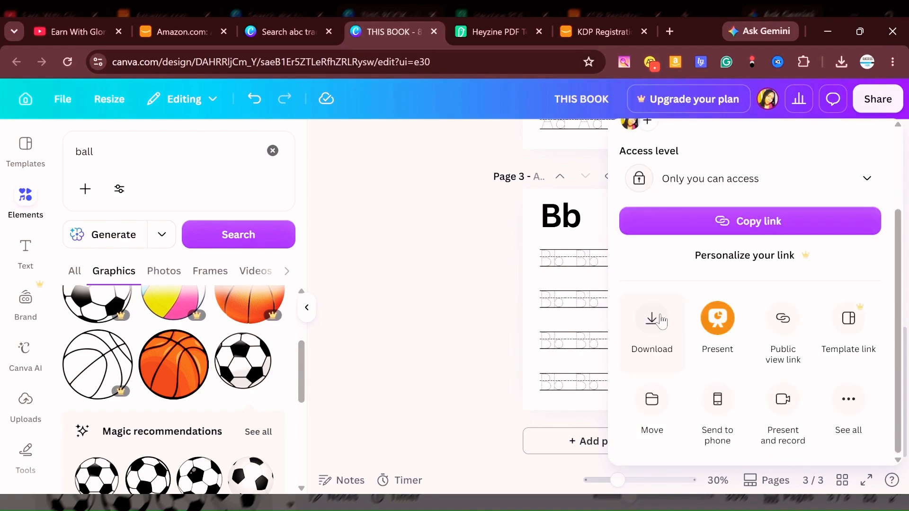
left_click(652, 321)
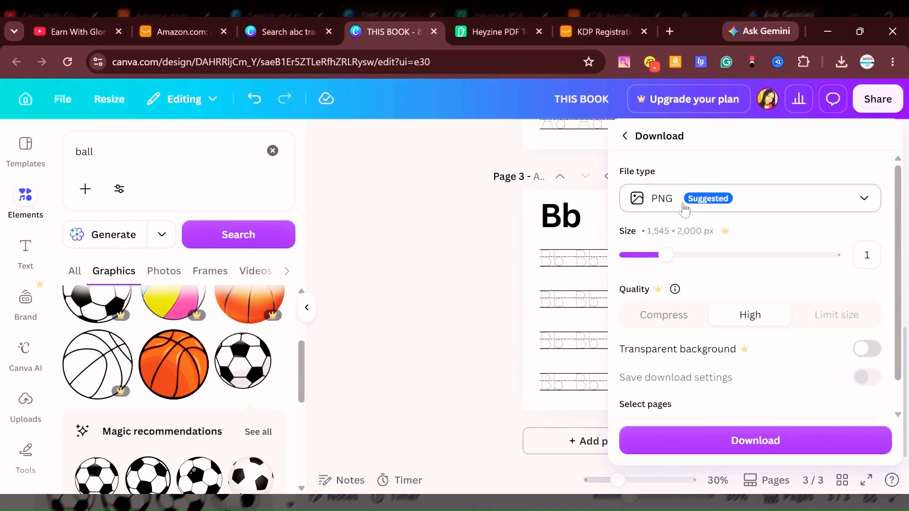
left_click(873, 198)
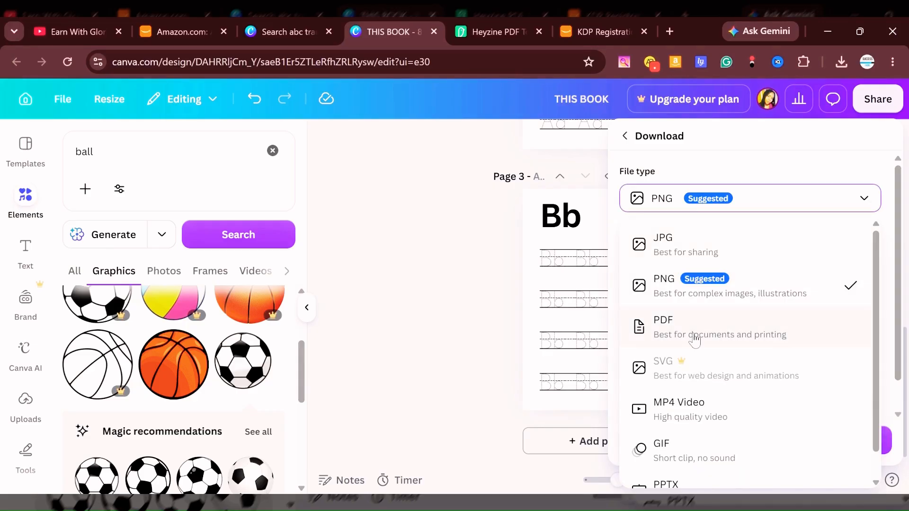
left_click(694, 336)
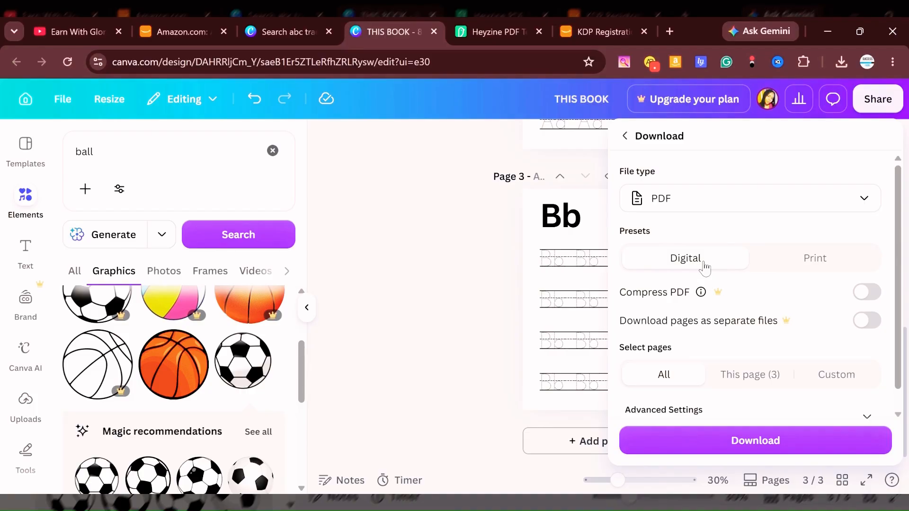
left_click(811, 258)
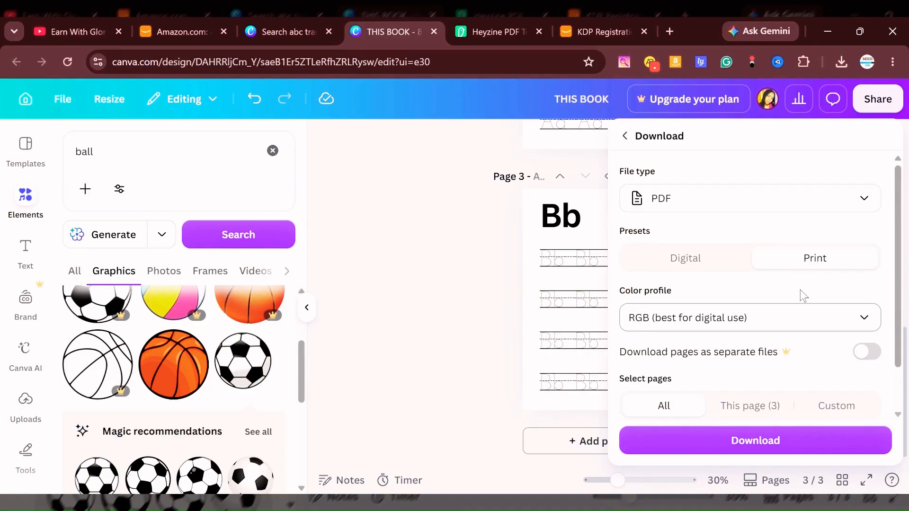
left_click(734, 444)
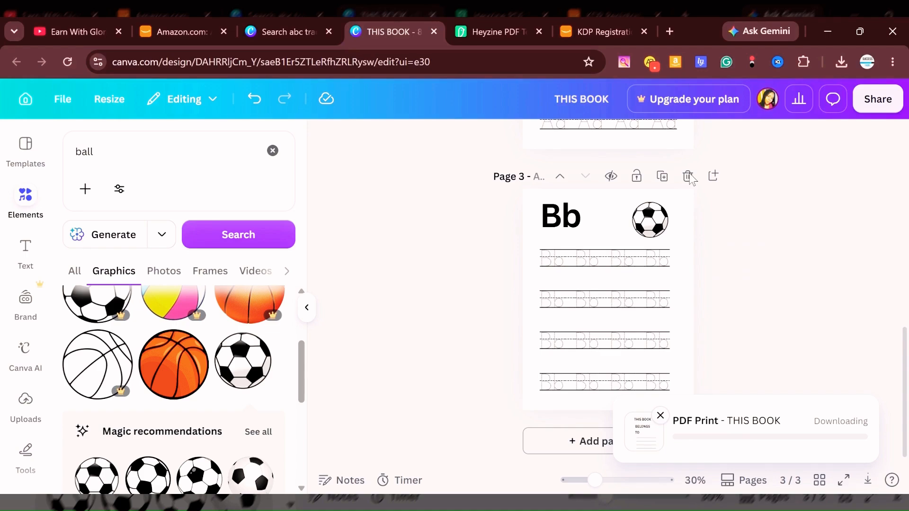
Switch to the KDP registration page and look through the Create account form.
left_click(605, 31)
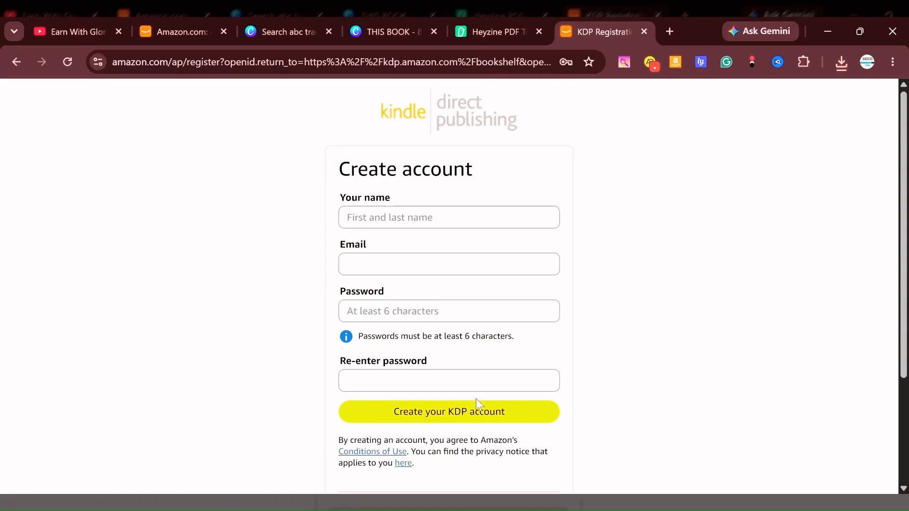
scroll(477, 390, "down", 1)
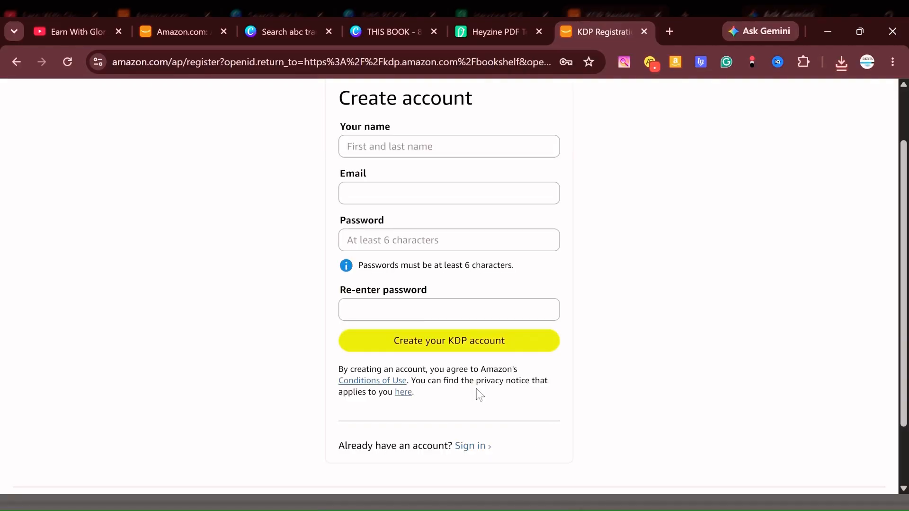